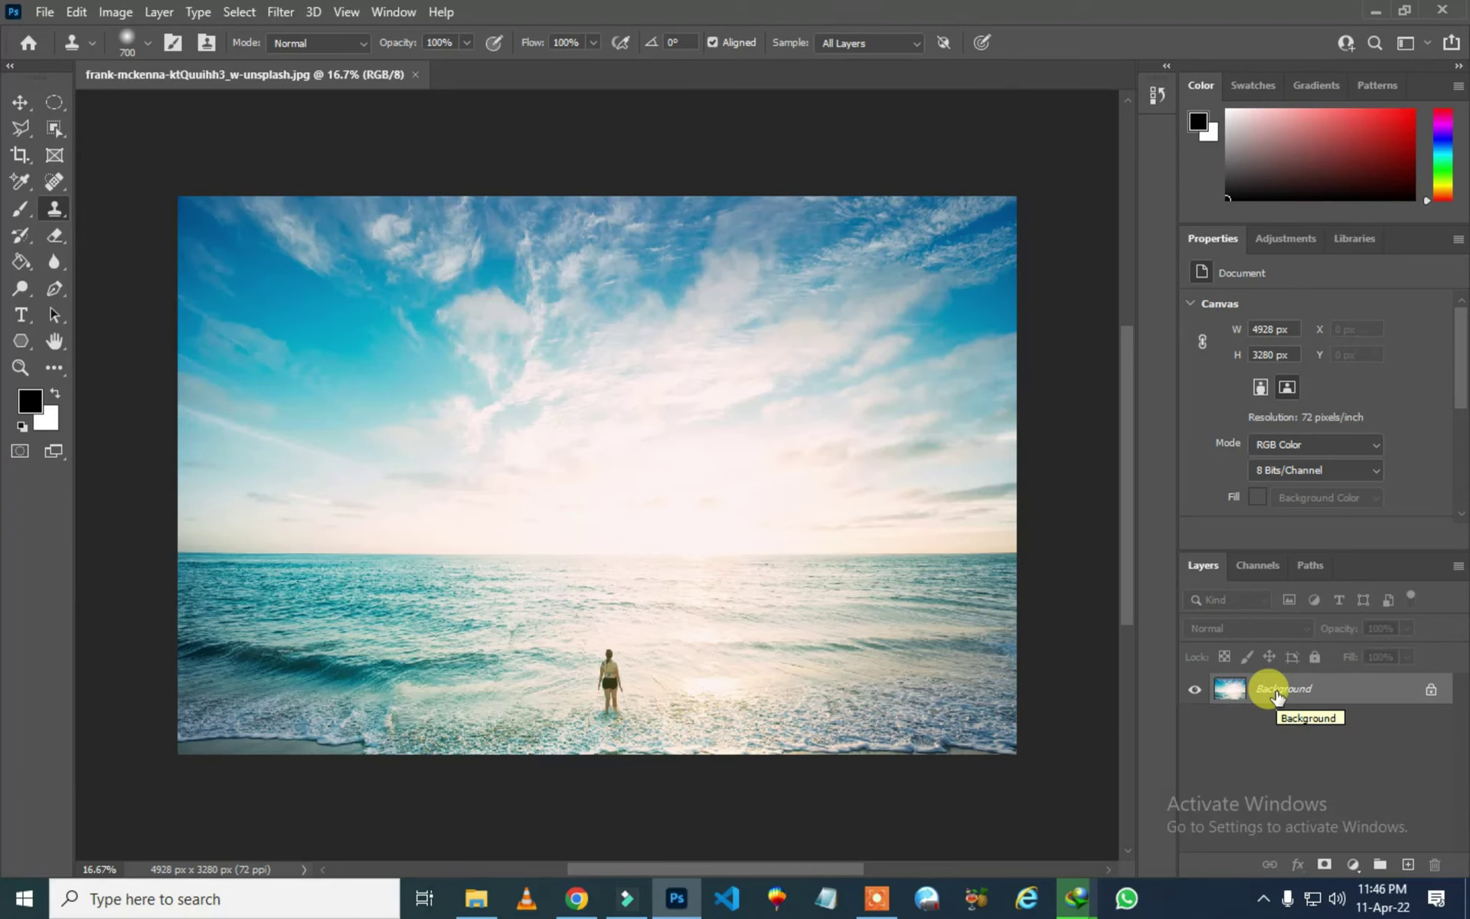
- Add a new empty layer above the Background and set the Clone Stamp to sample All Layers
left_click(1407, 866)
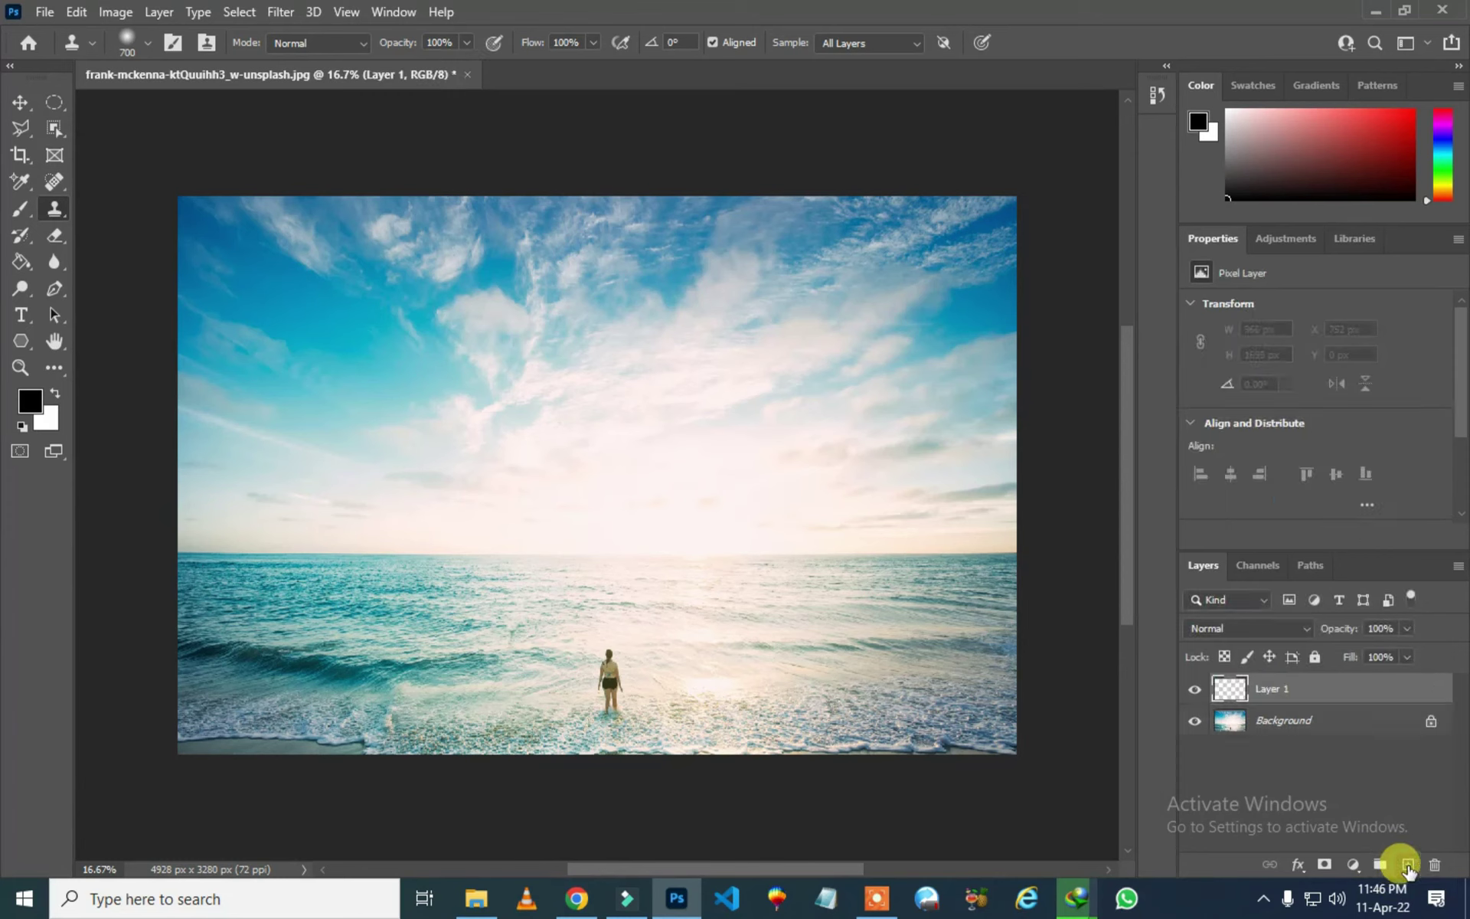
left_click(918, 45)
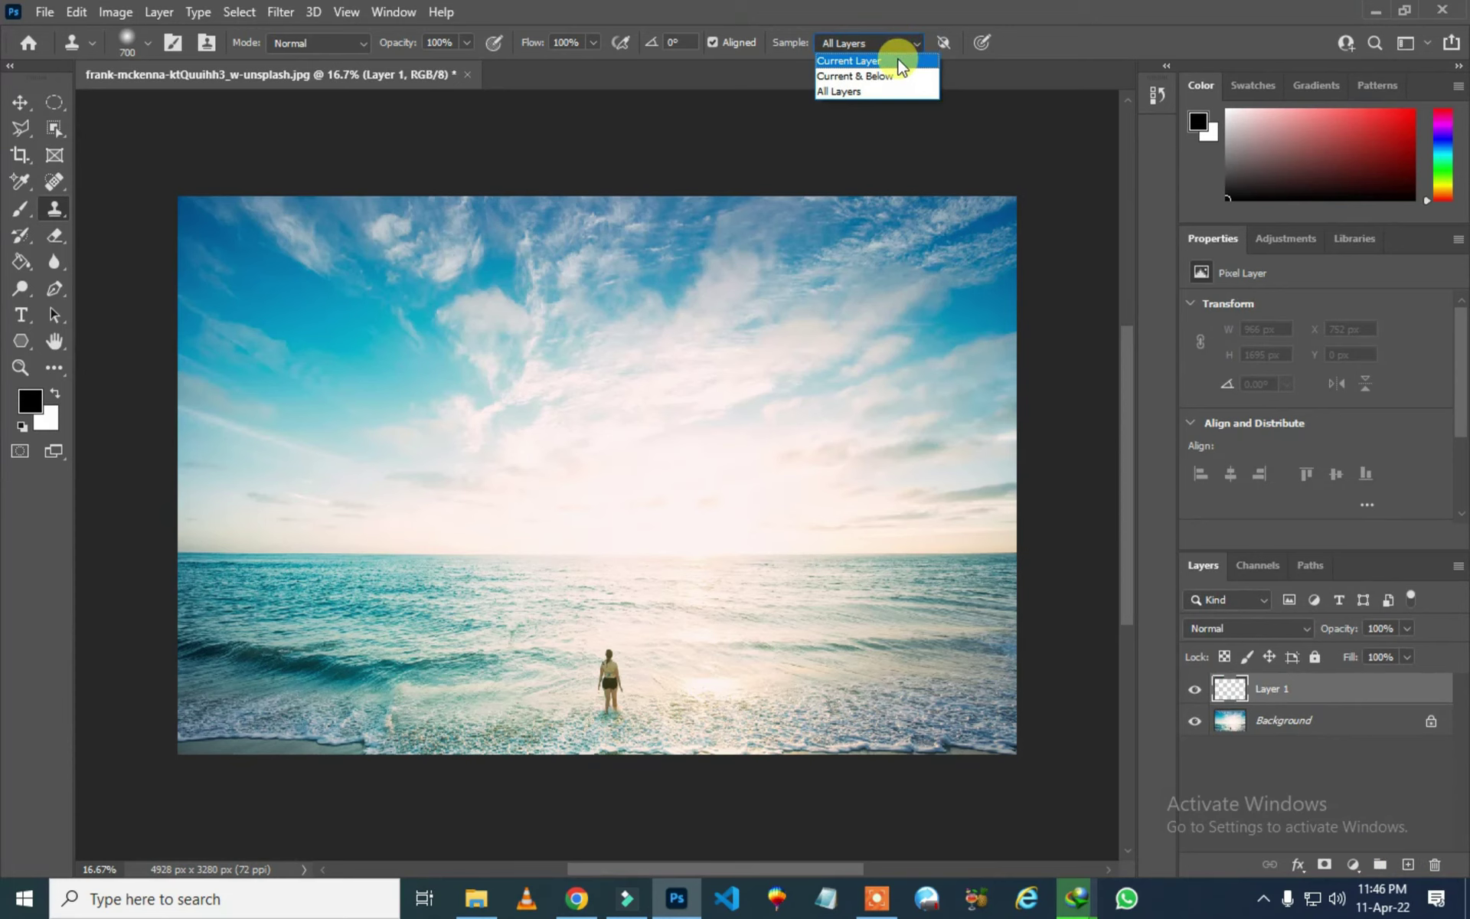
left_click(899, 57)
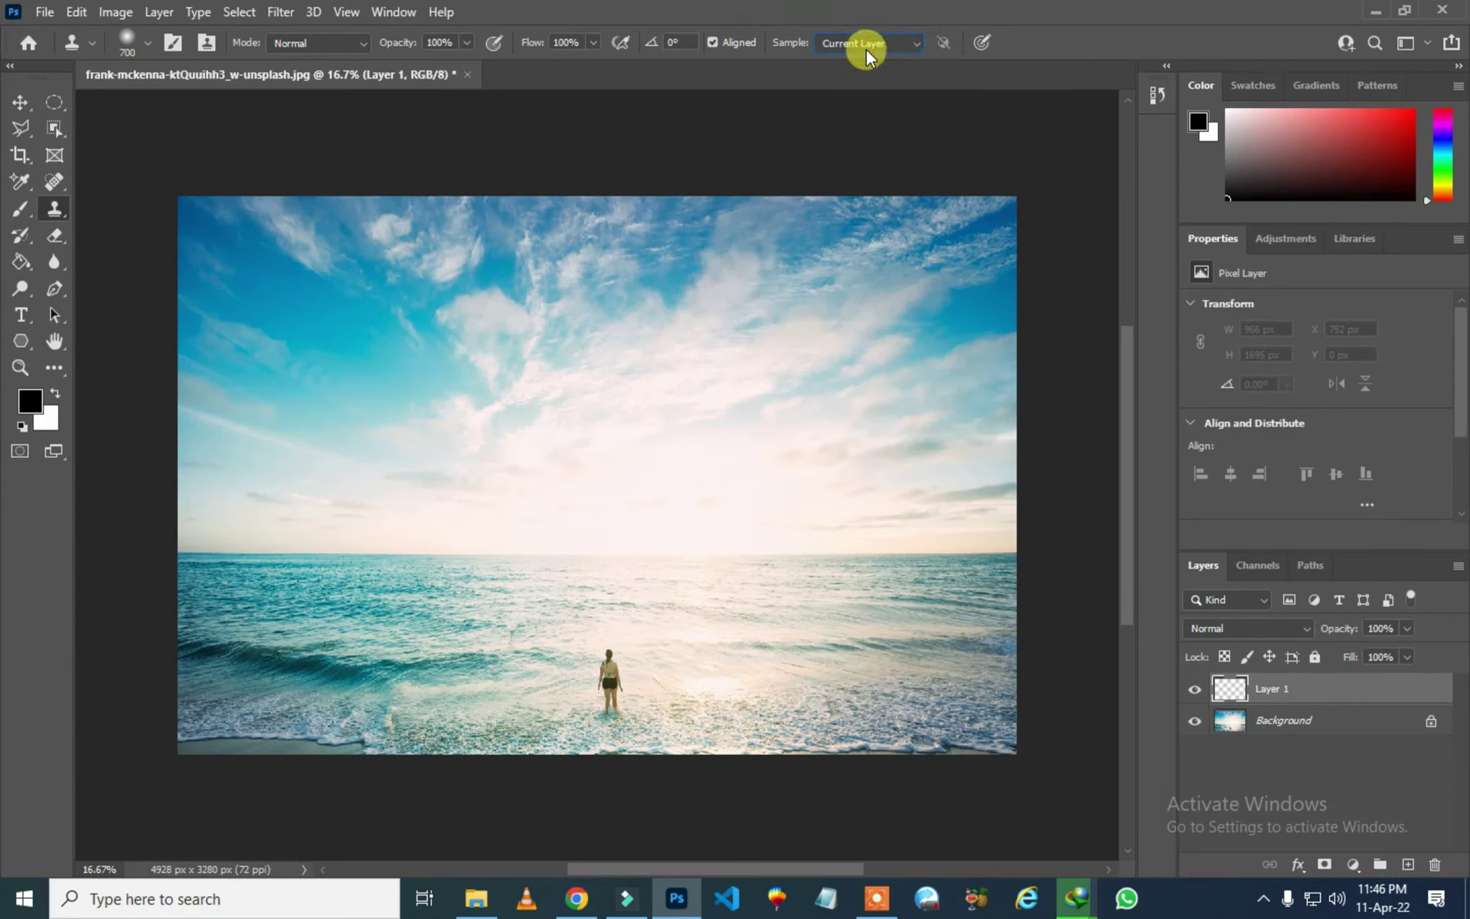
left_click(907, 43)
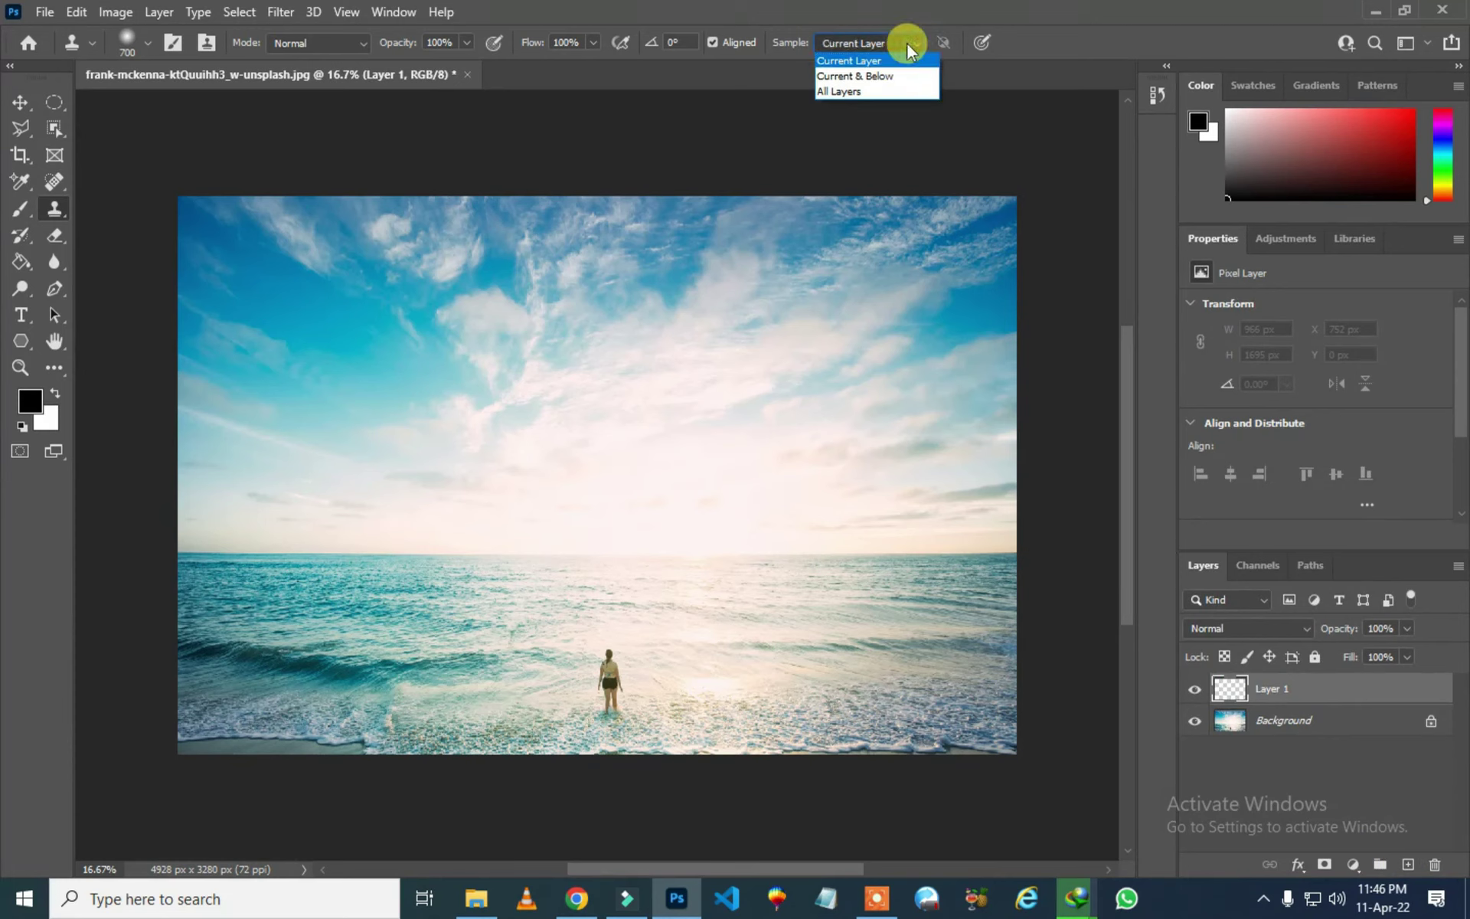
left_click(870, 91)
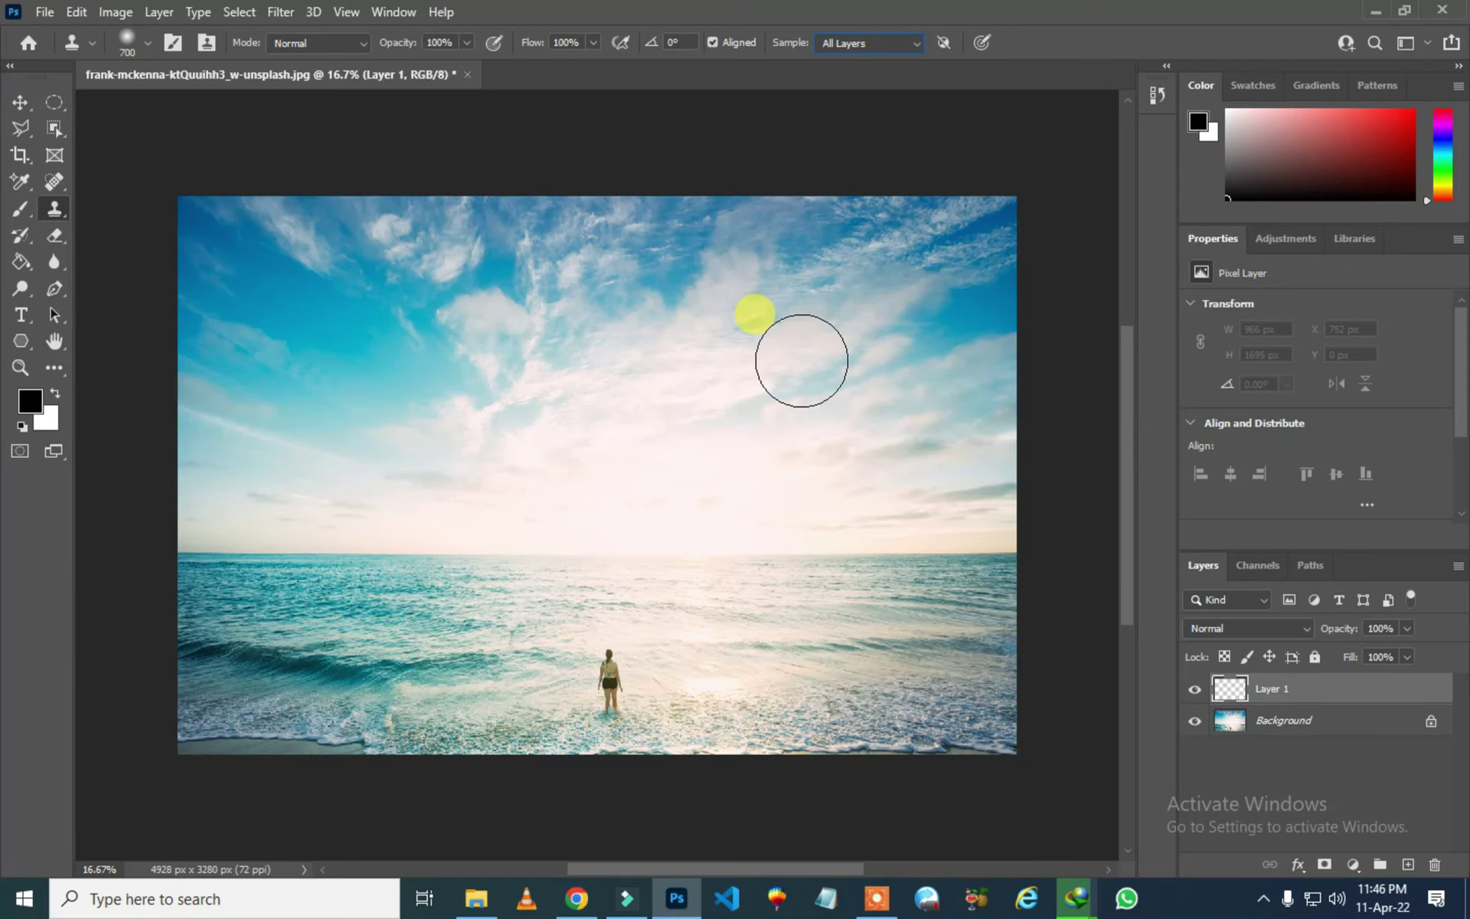
left_click(916, 44)
left_click(869, 90)
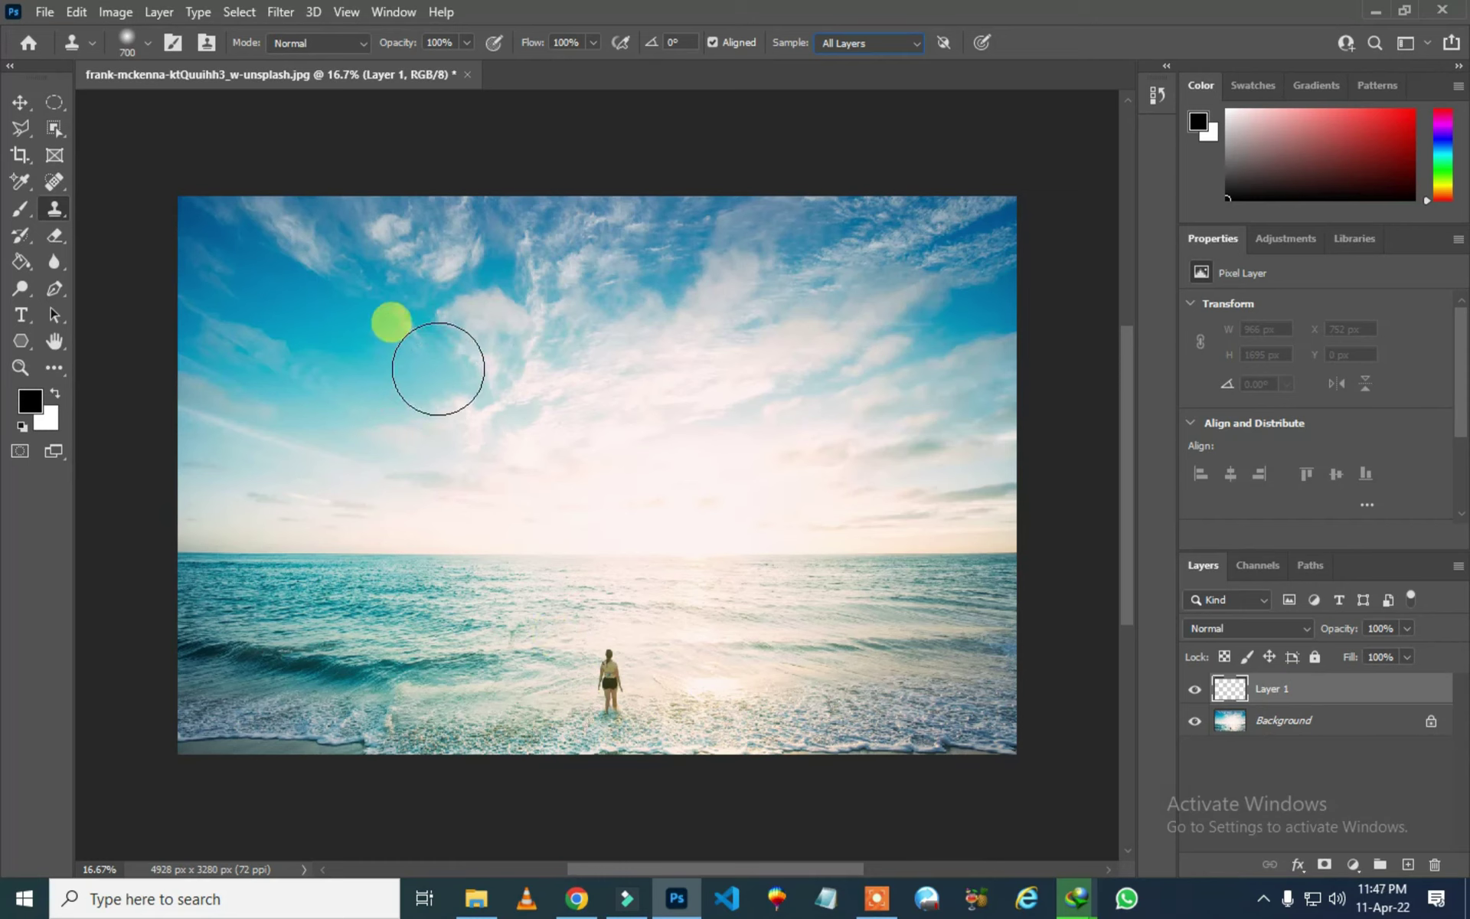
- Define the woman in the water as the clone source and paint a copy of her farther right on Layer 1
left_click(588, 289)
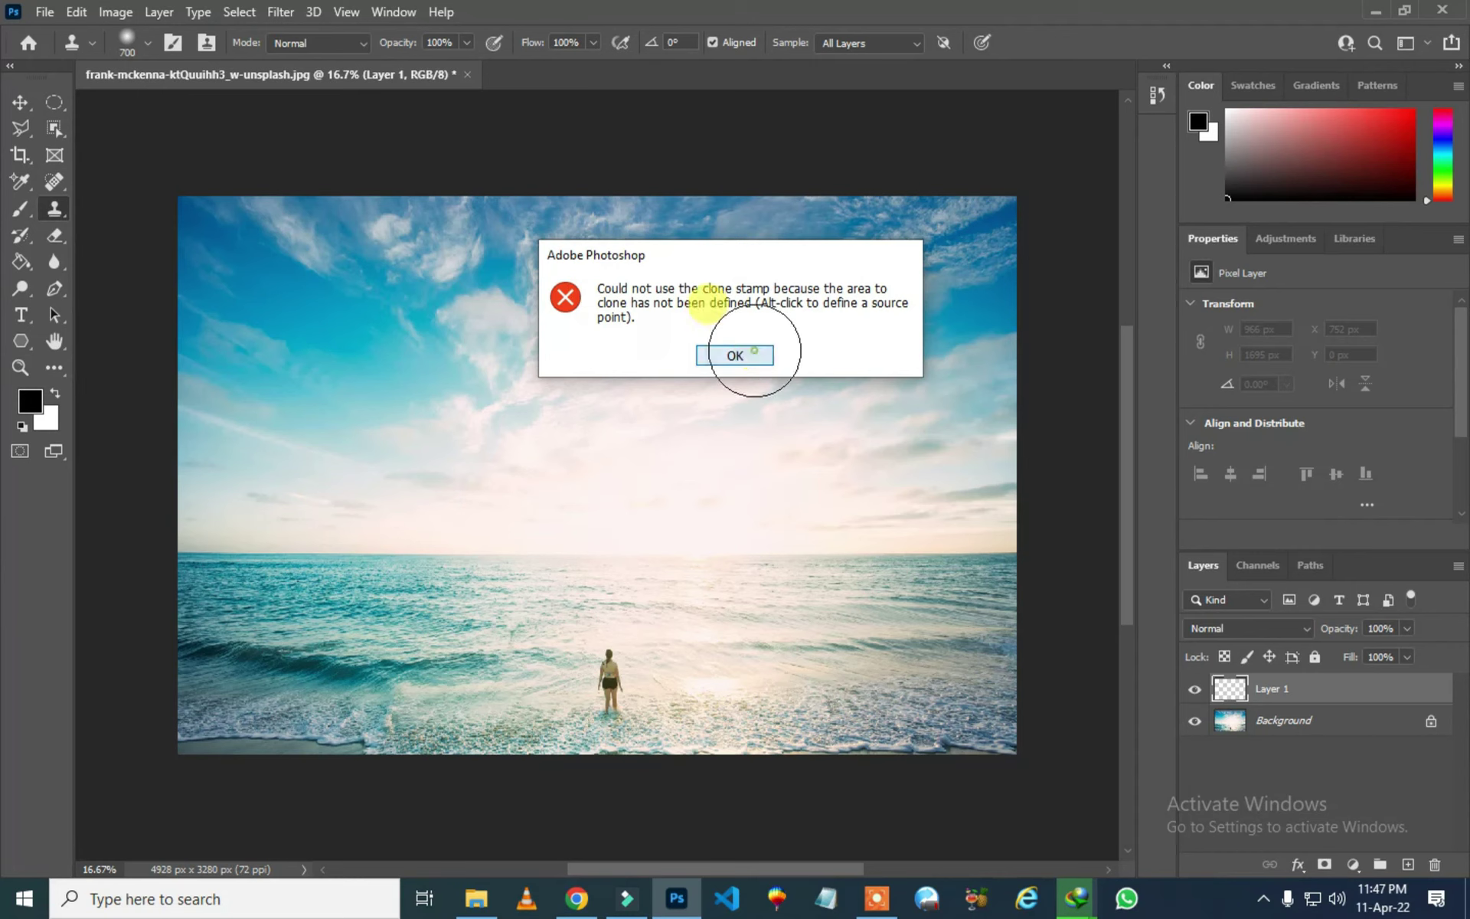
left_click(733, 355)
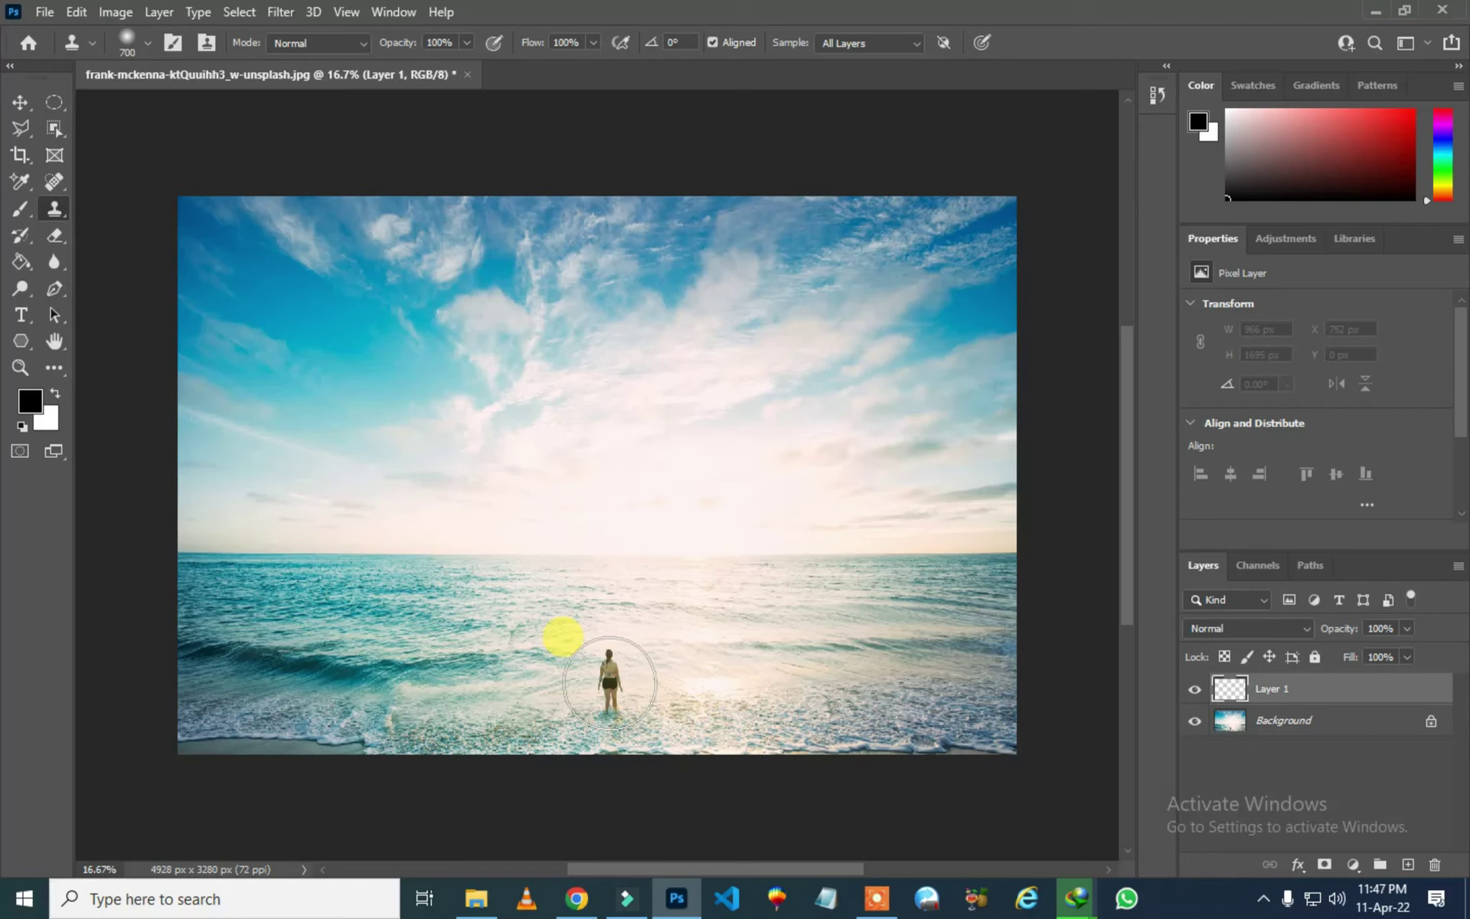
left_click(610, 683, "alt")
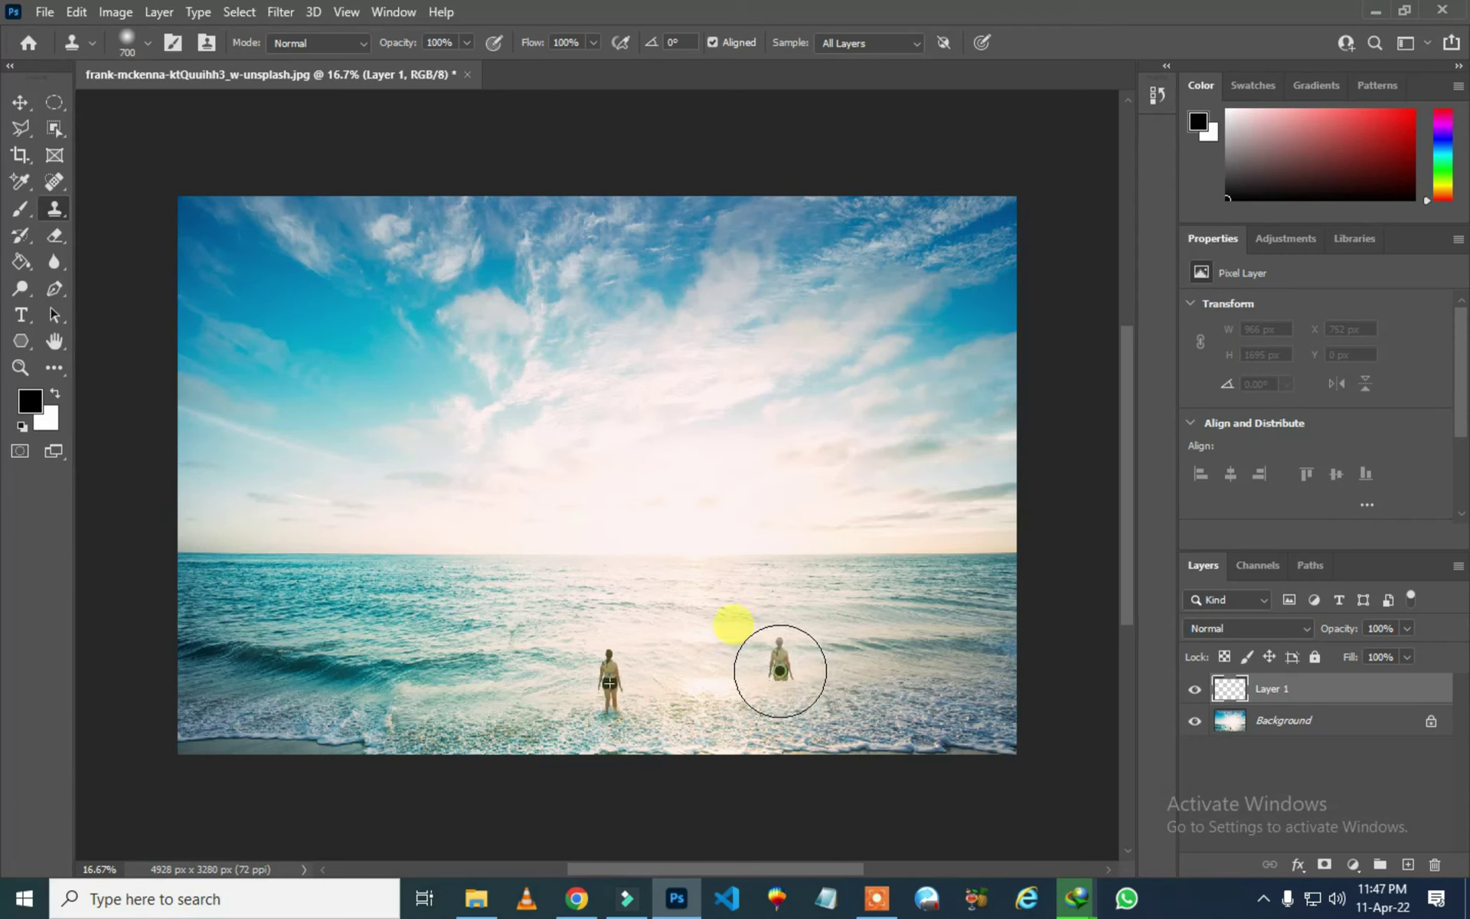
mouse_move(761, 679)
left_mouse_down()
mouse_move(791, 676)
mouse_move(769, 658)
mouse_move(789, 684)
mouse_move(776, 663)
left_mouse_up()
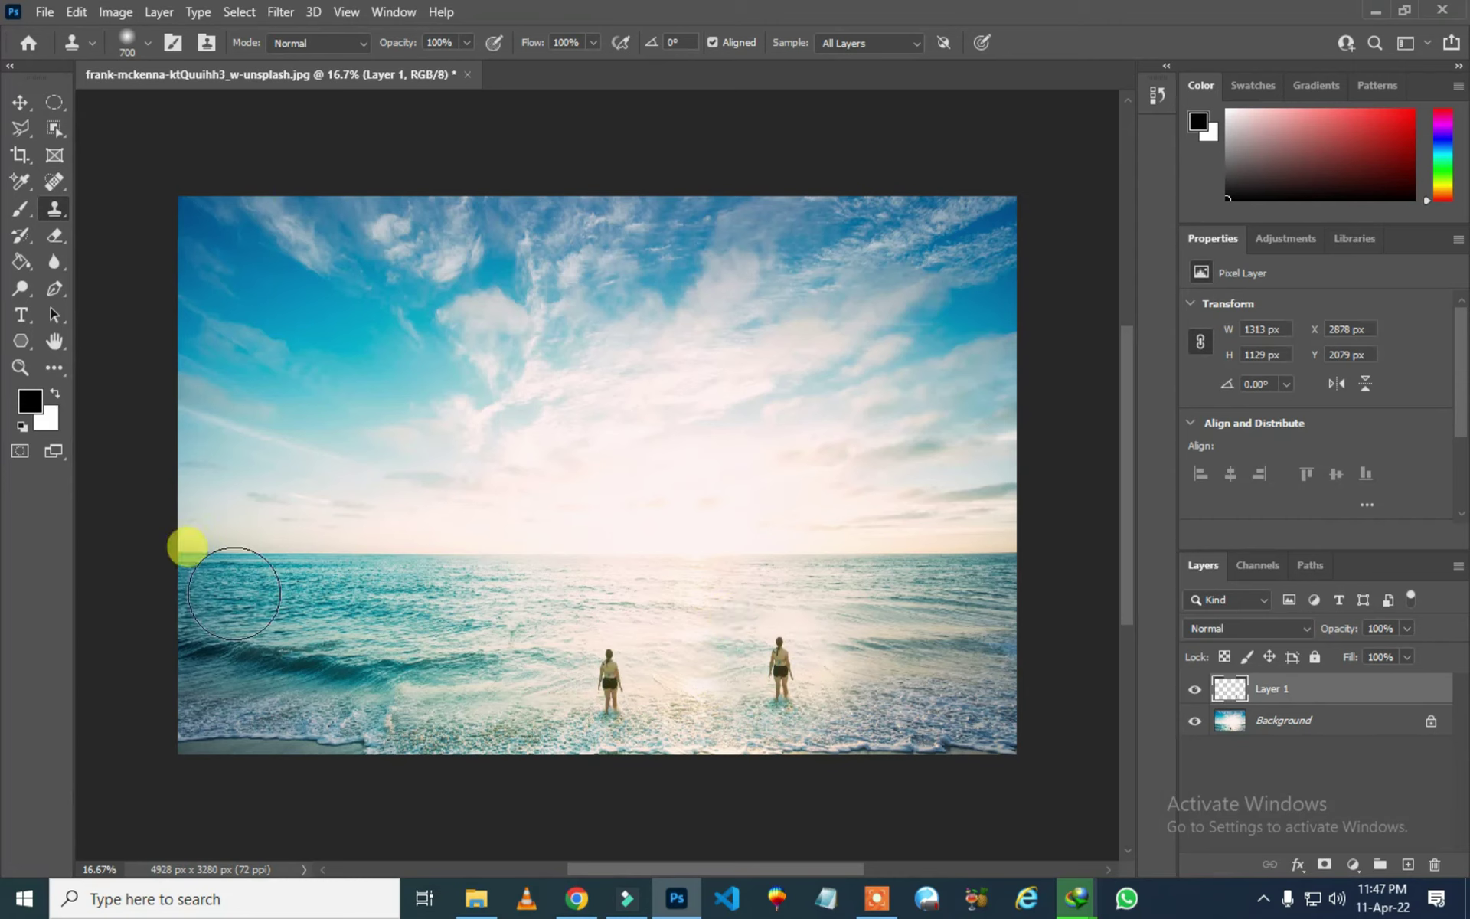
left_click_drag(609, 677, 710, 675)
key("ctrl+z")
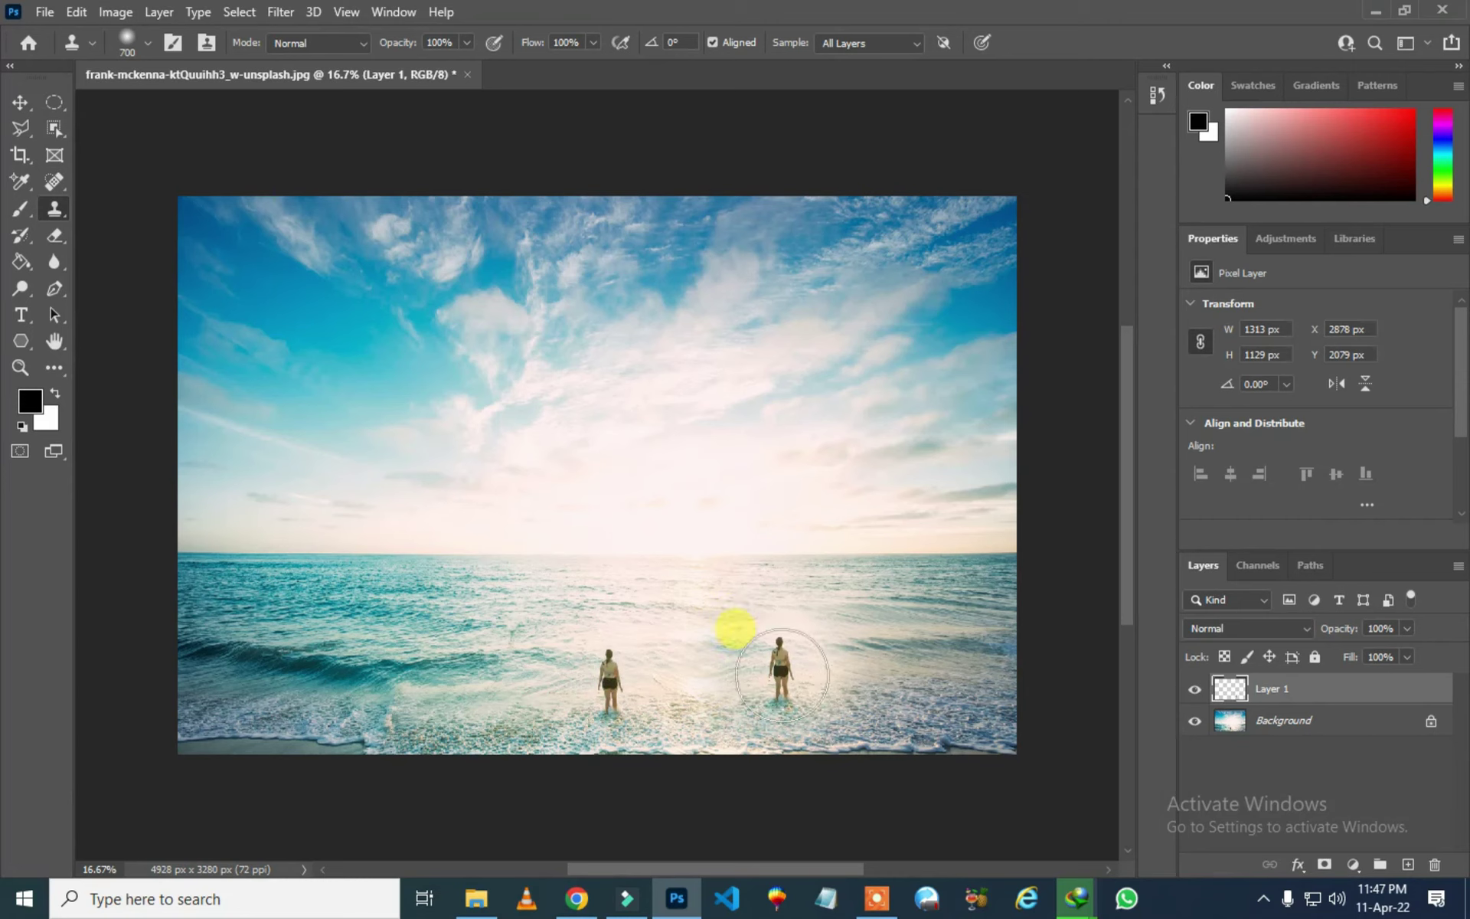
left_click_drag(582, 686, 584, 682)
key("ctrl+z")
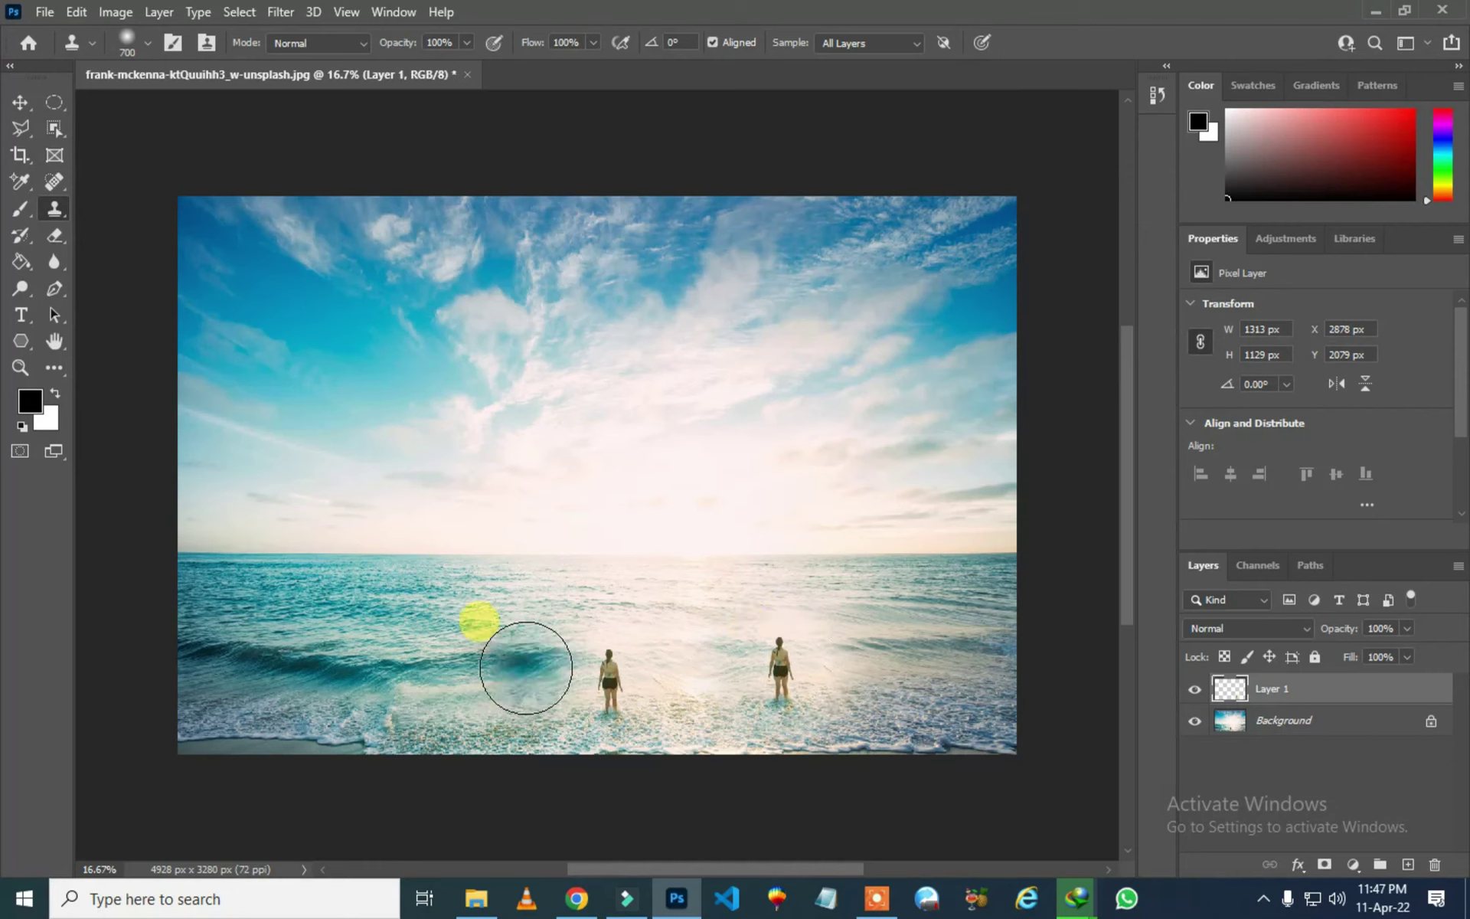
- Try to pick up the original woman with the Move tool while Layer 1 is active, and dismiss the download notice
left_click(19, 102)
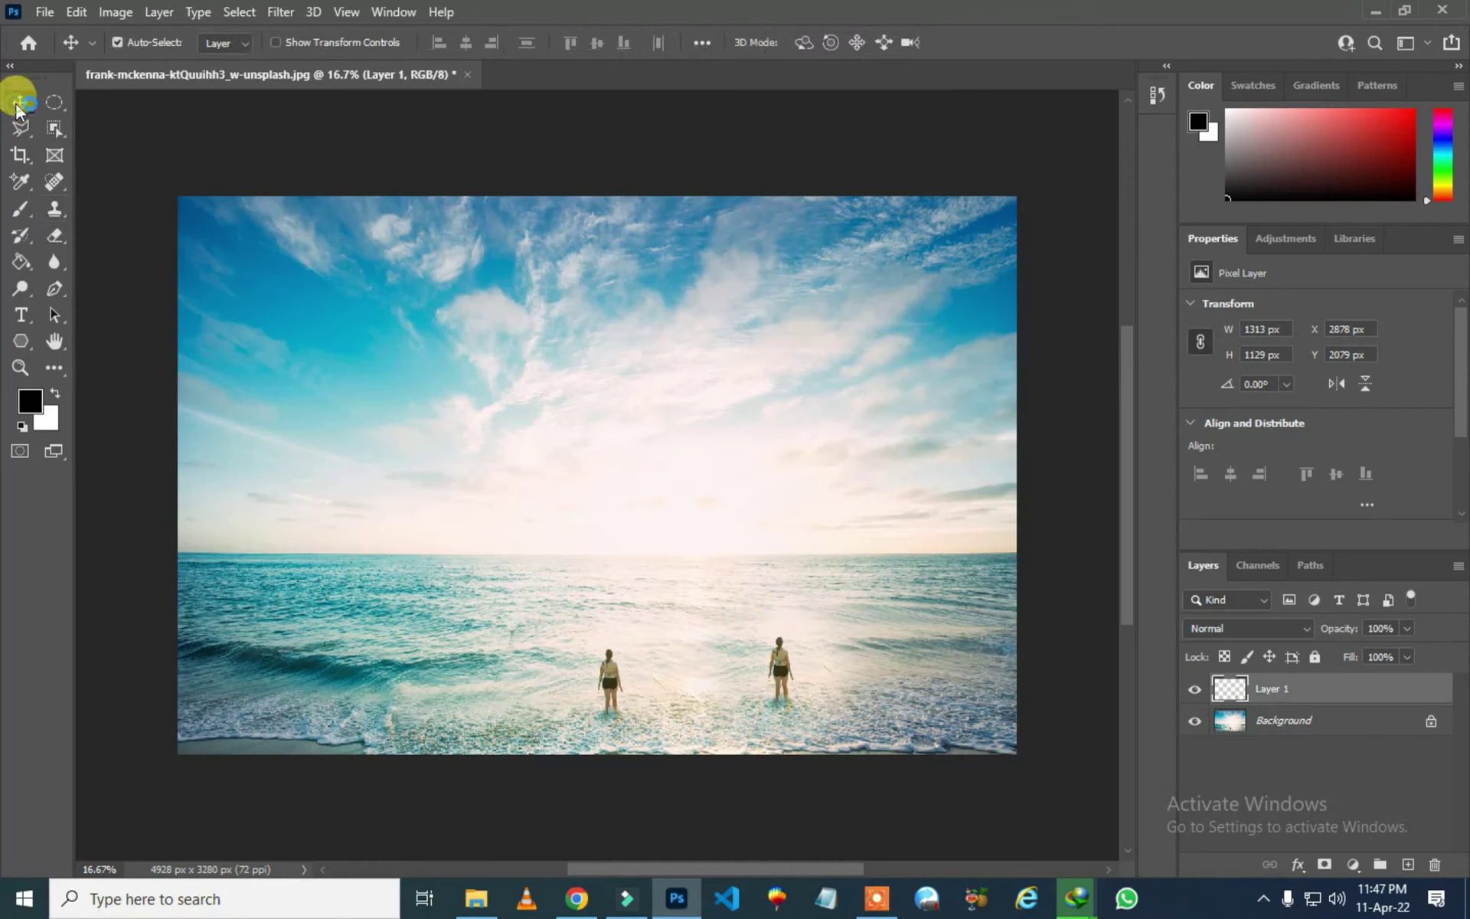
left_click(611, 672)
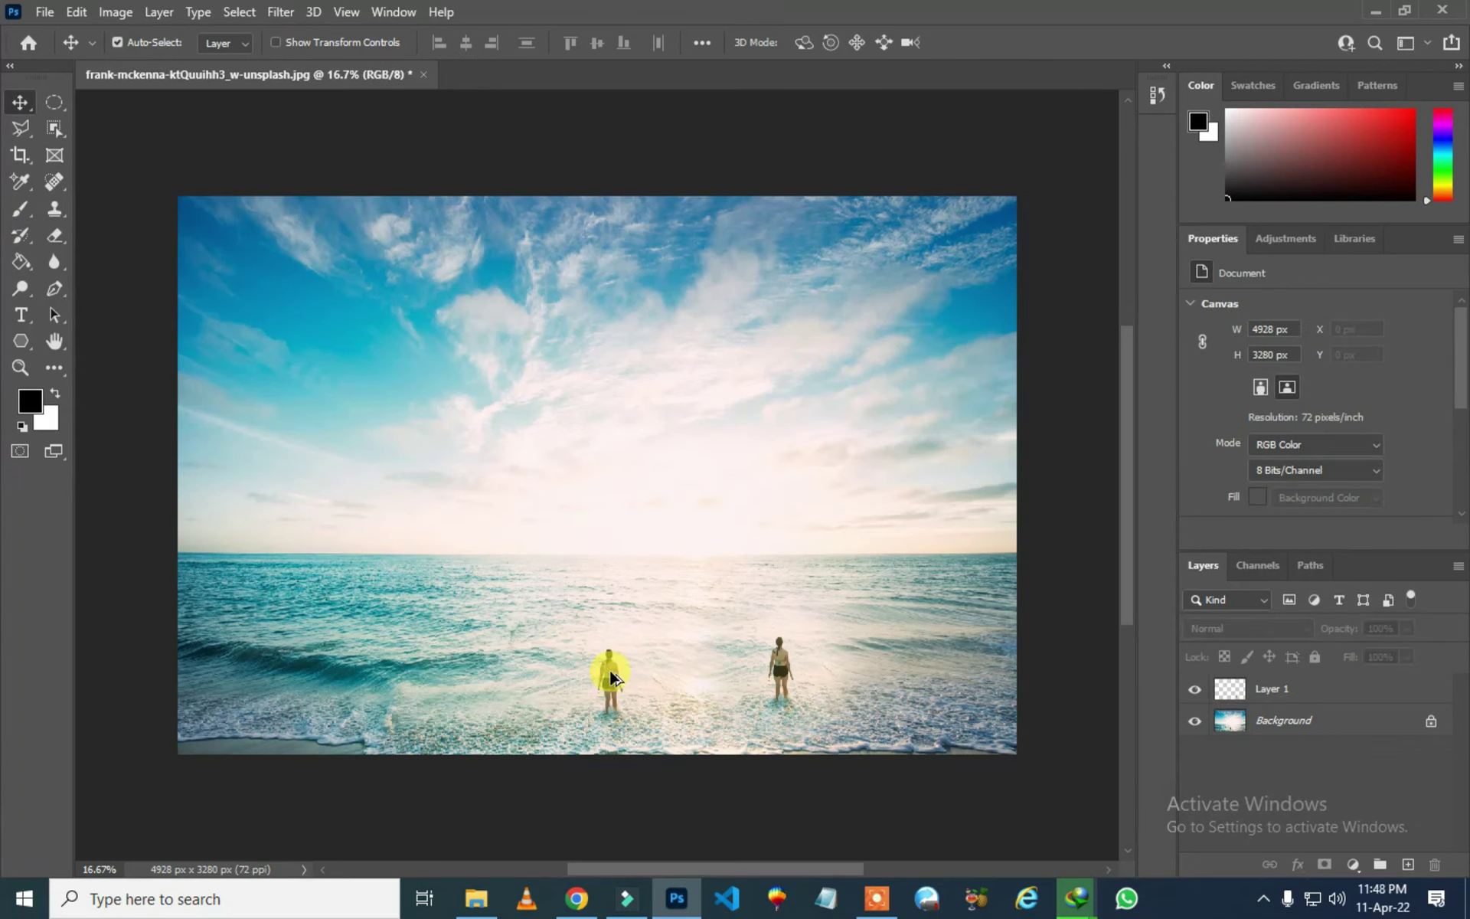
left_click(53, 209)
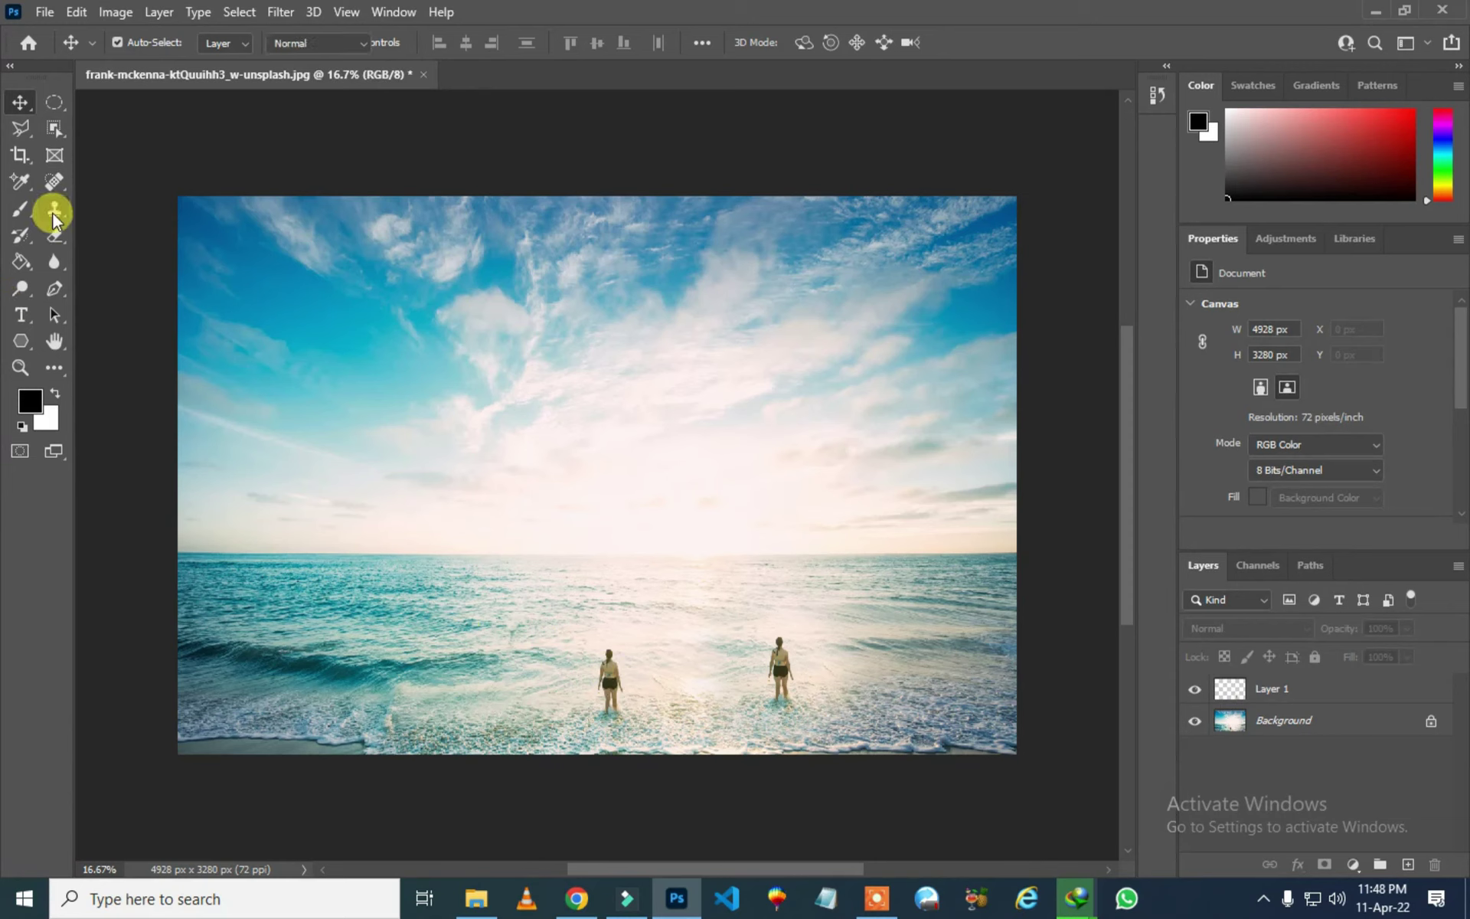
left_click(17, 102)
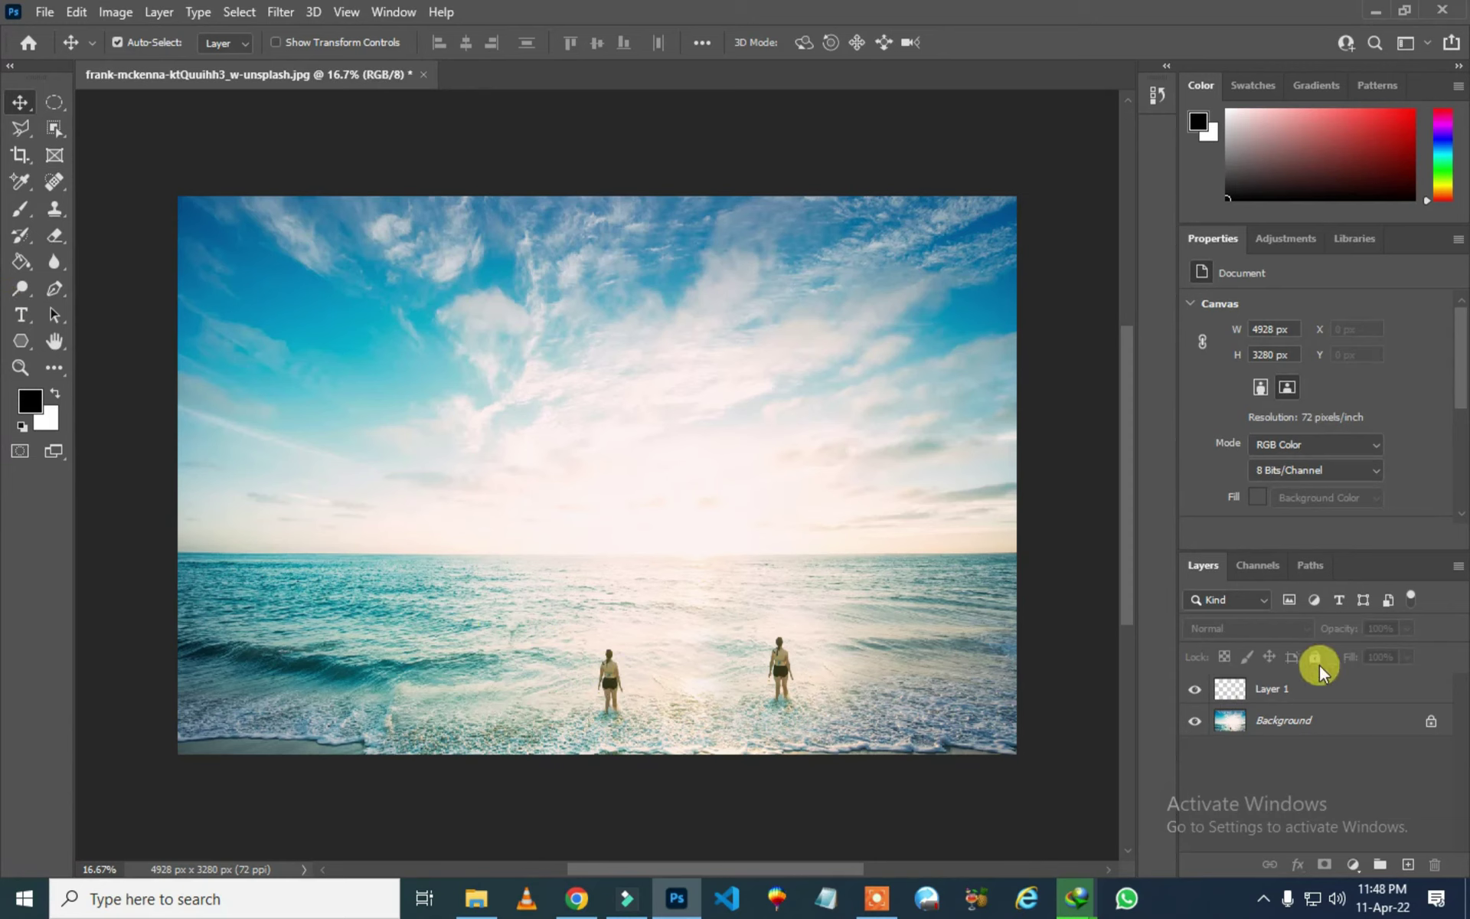
left_click(1294, 690)
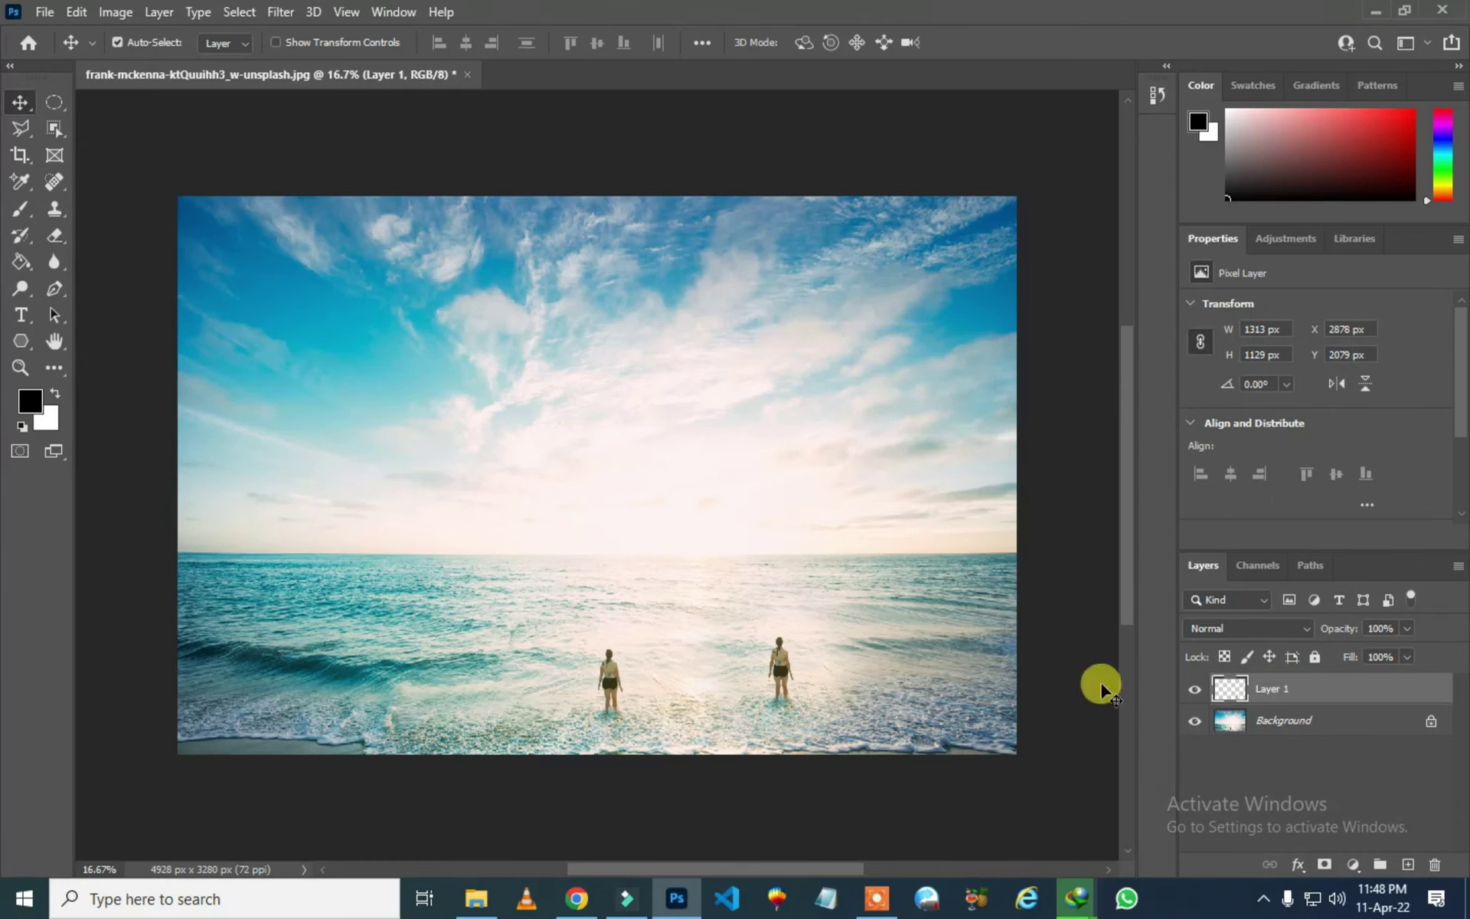
left_click(611, 674)
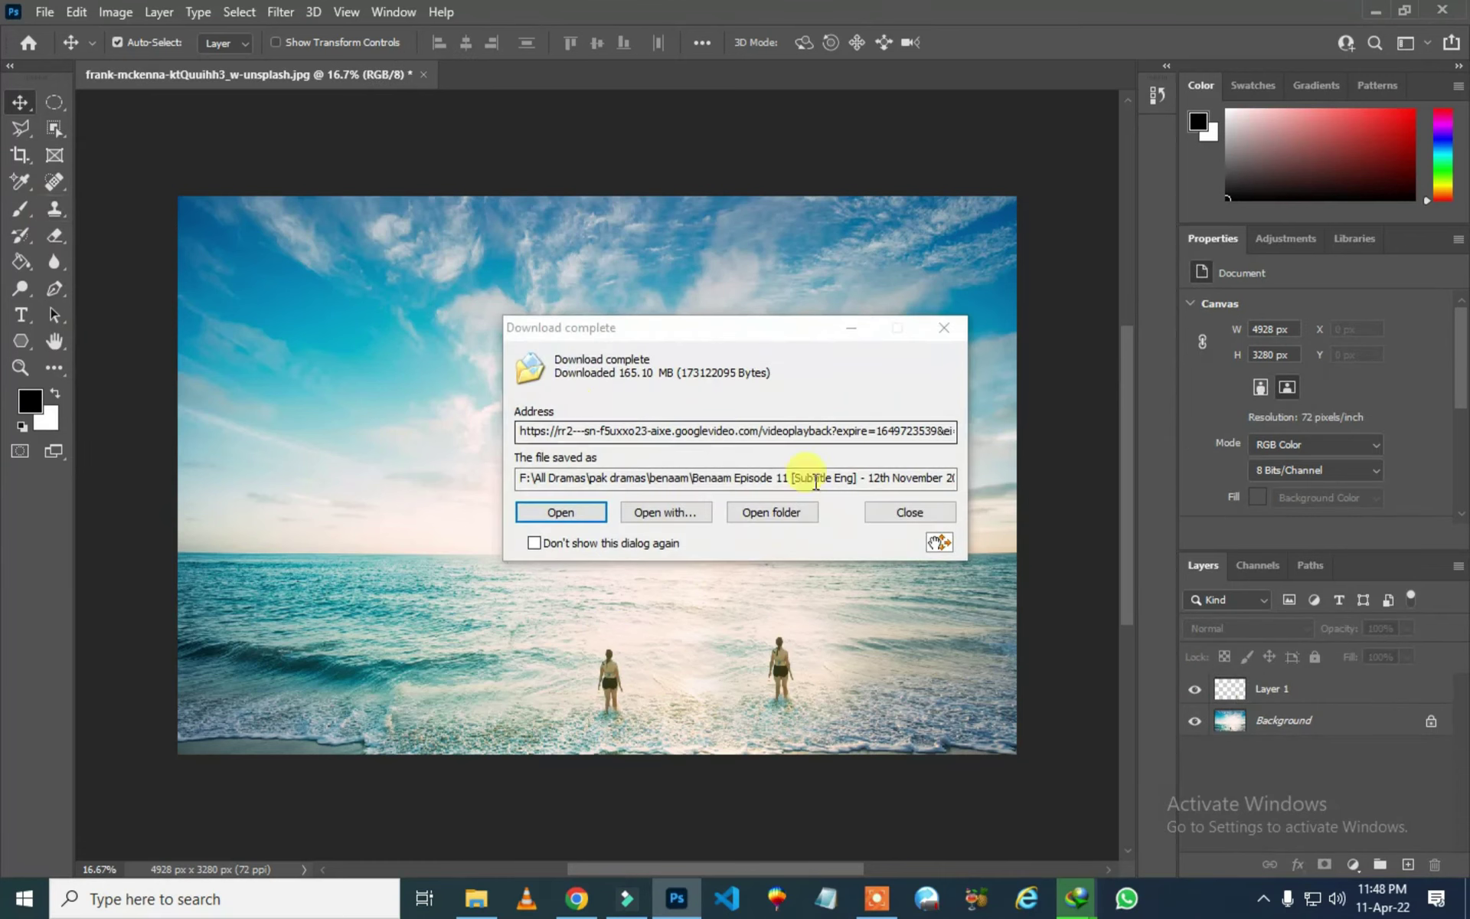
left_click(942, 517)
- Return to the Clone Stamp on Layer 1, sample the original woman, and paint copies of her on both sides of her
left_click(54, 208)
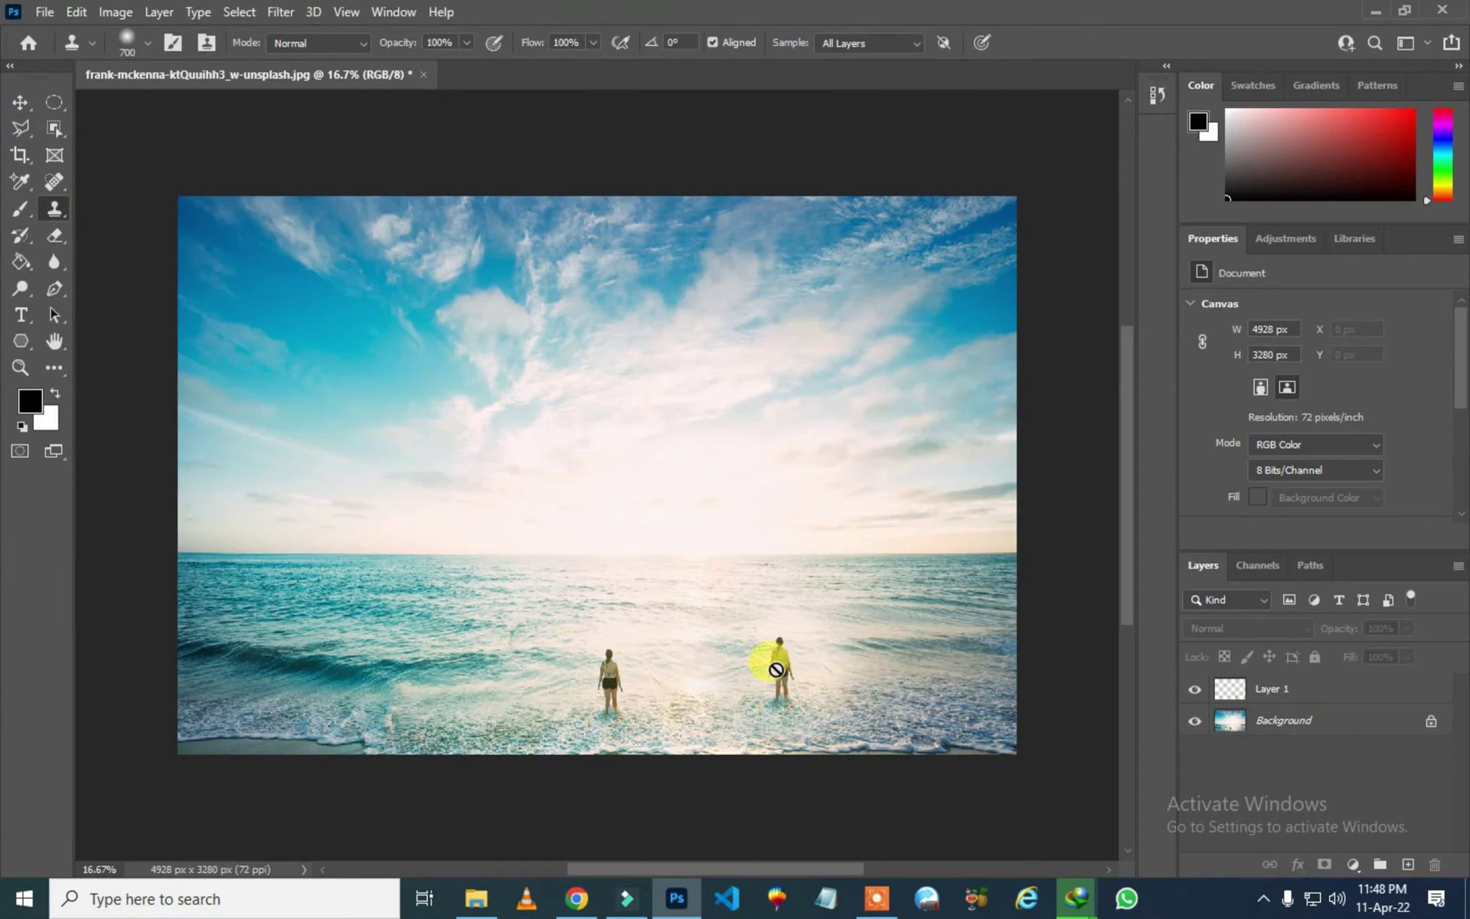
left_click(1267, 688)
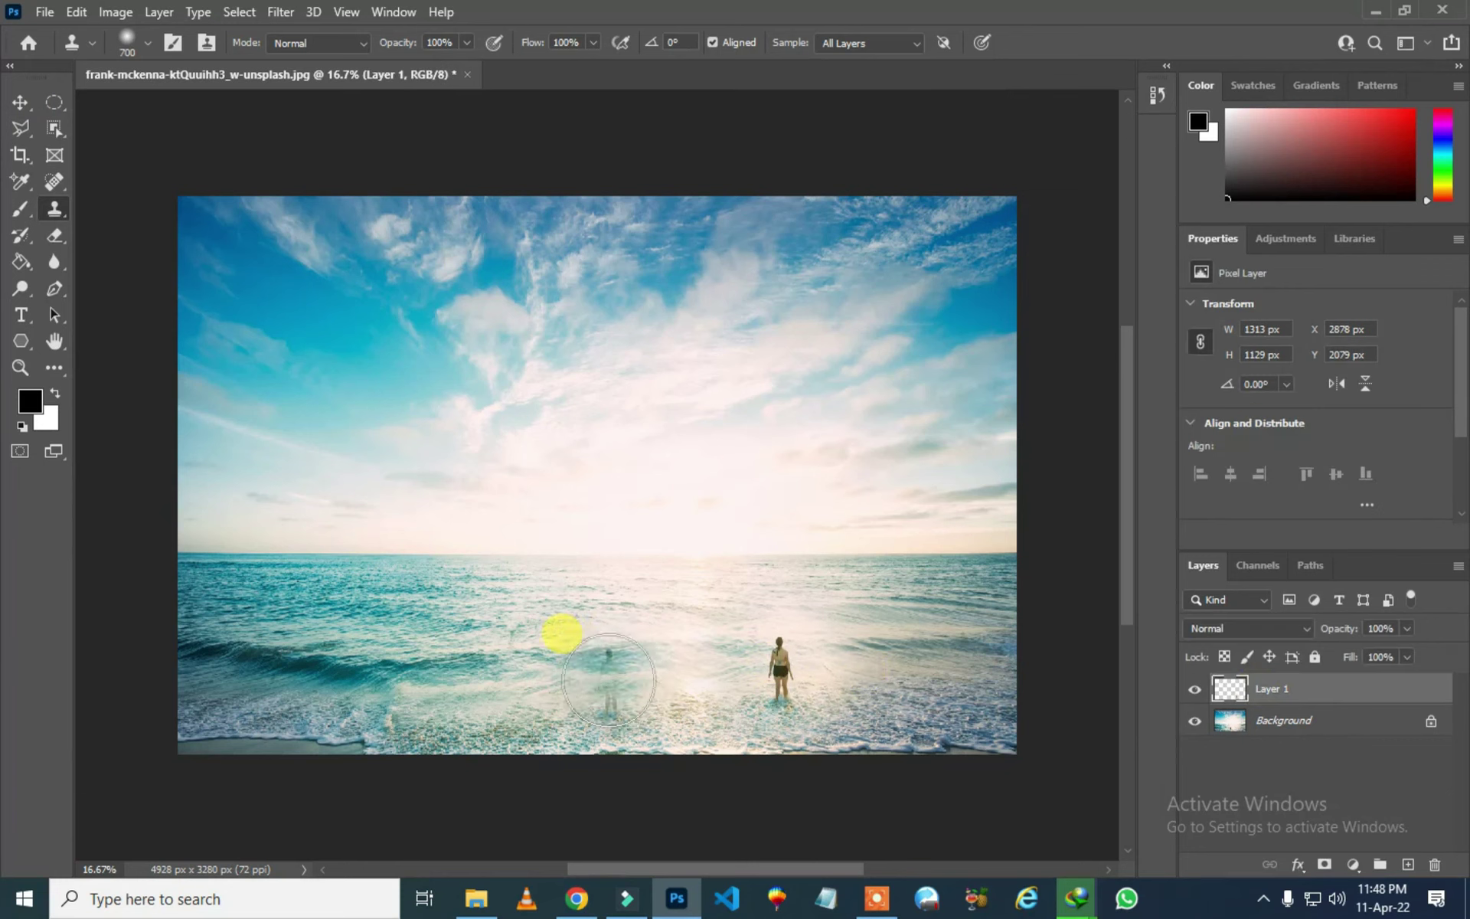
left_click_drag(674, 679, 614, 683)
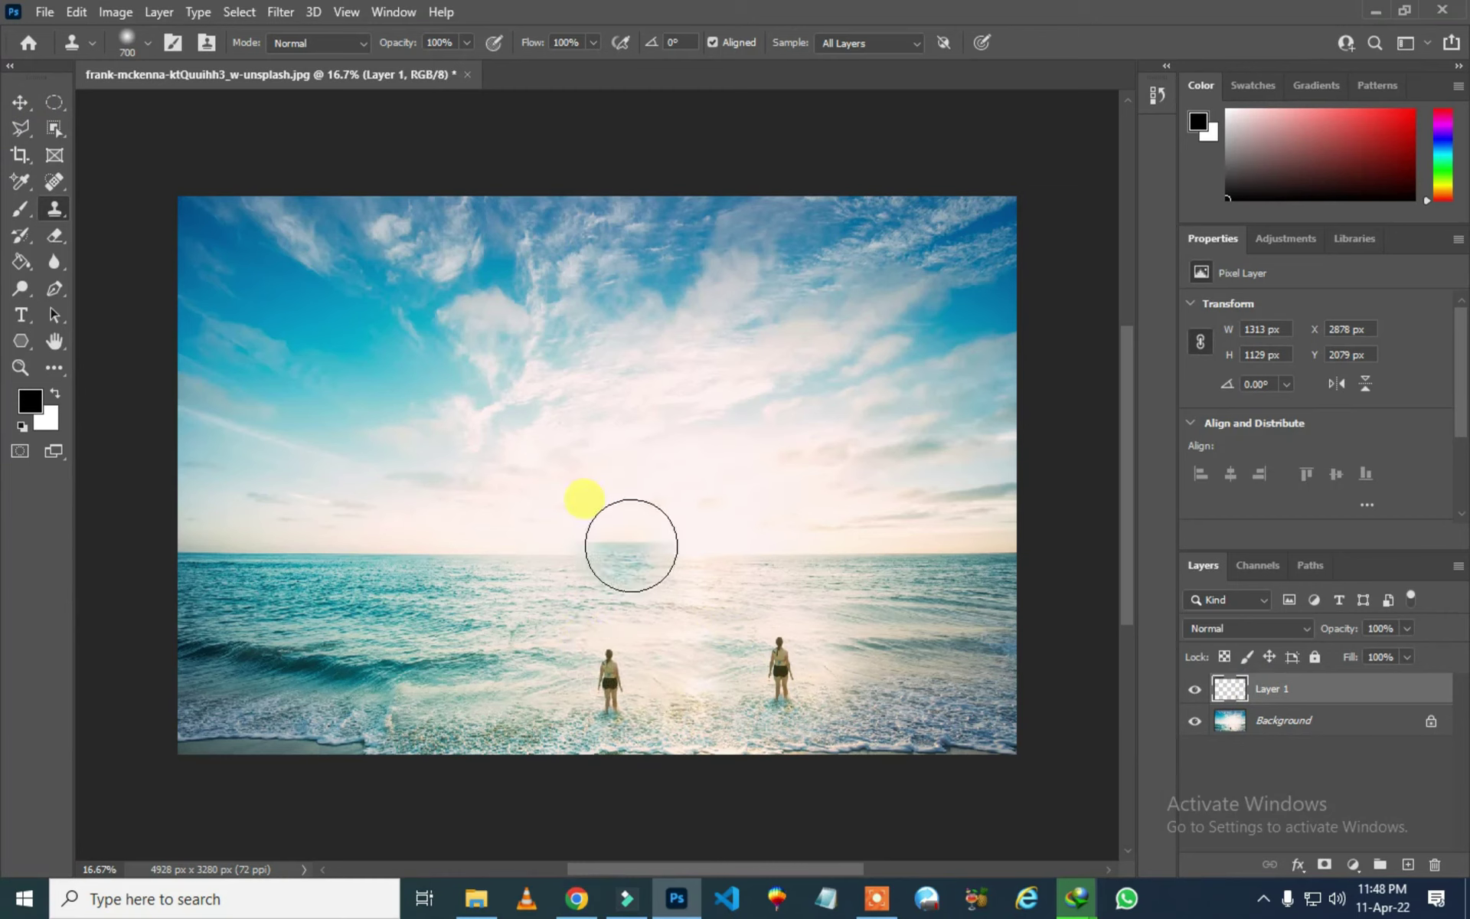
left_click(612, 681, "alt")
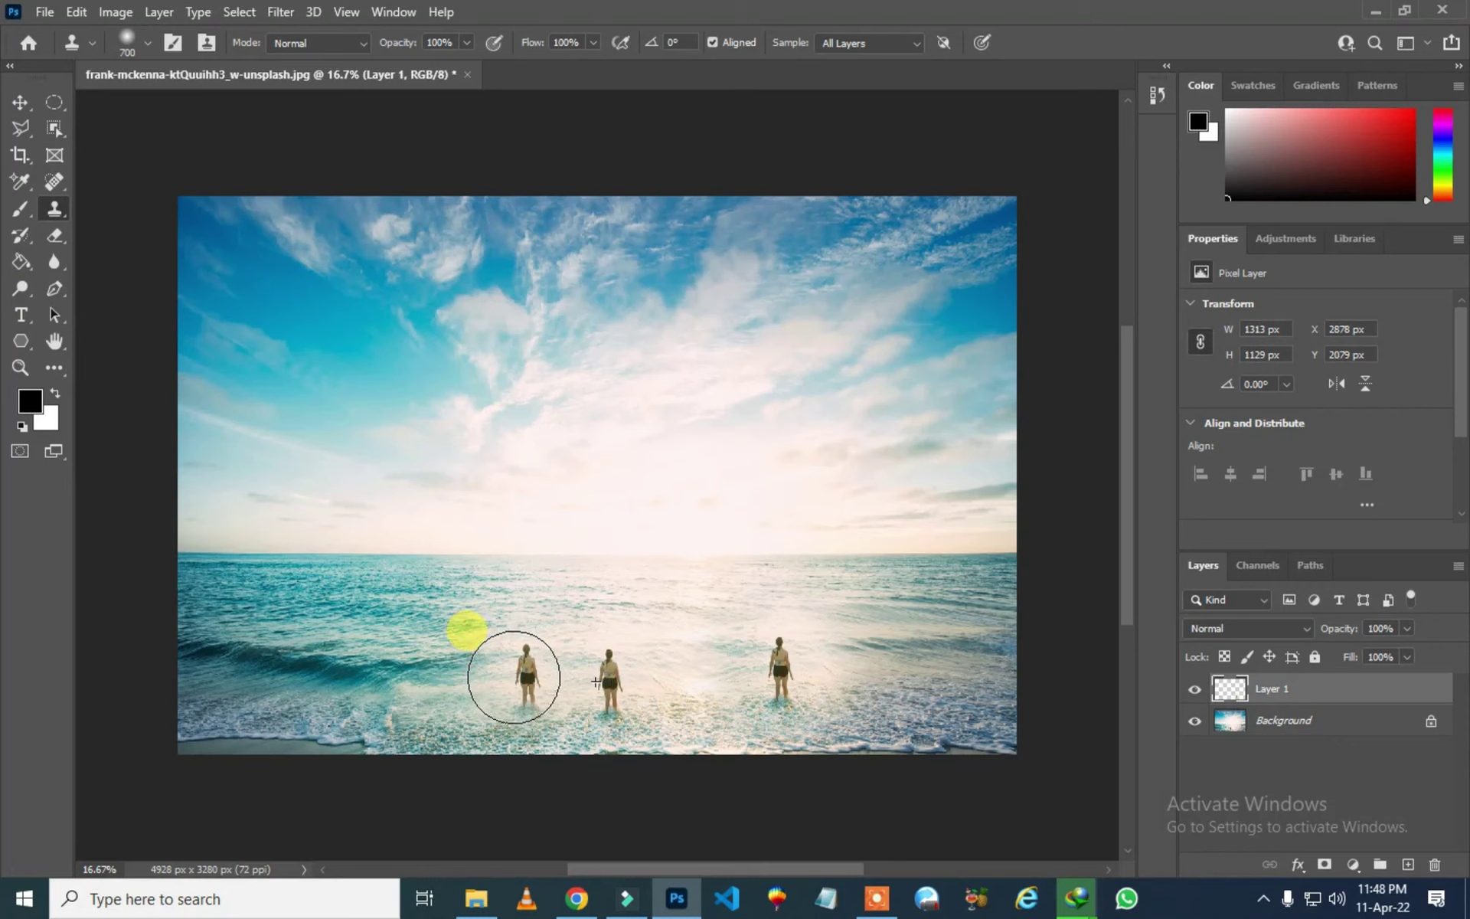
mouse_move(524, 674)
left_mouse_down()
mouse_move(507, 677)
mouse_move(538, 653)
mouse_move(528, 690)
mouse_move(514, 685)
mouse_move(558, 679)
mouse_move(523, 255)
left_mouse_up()
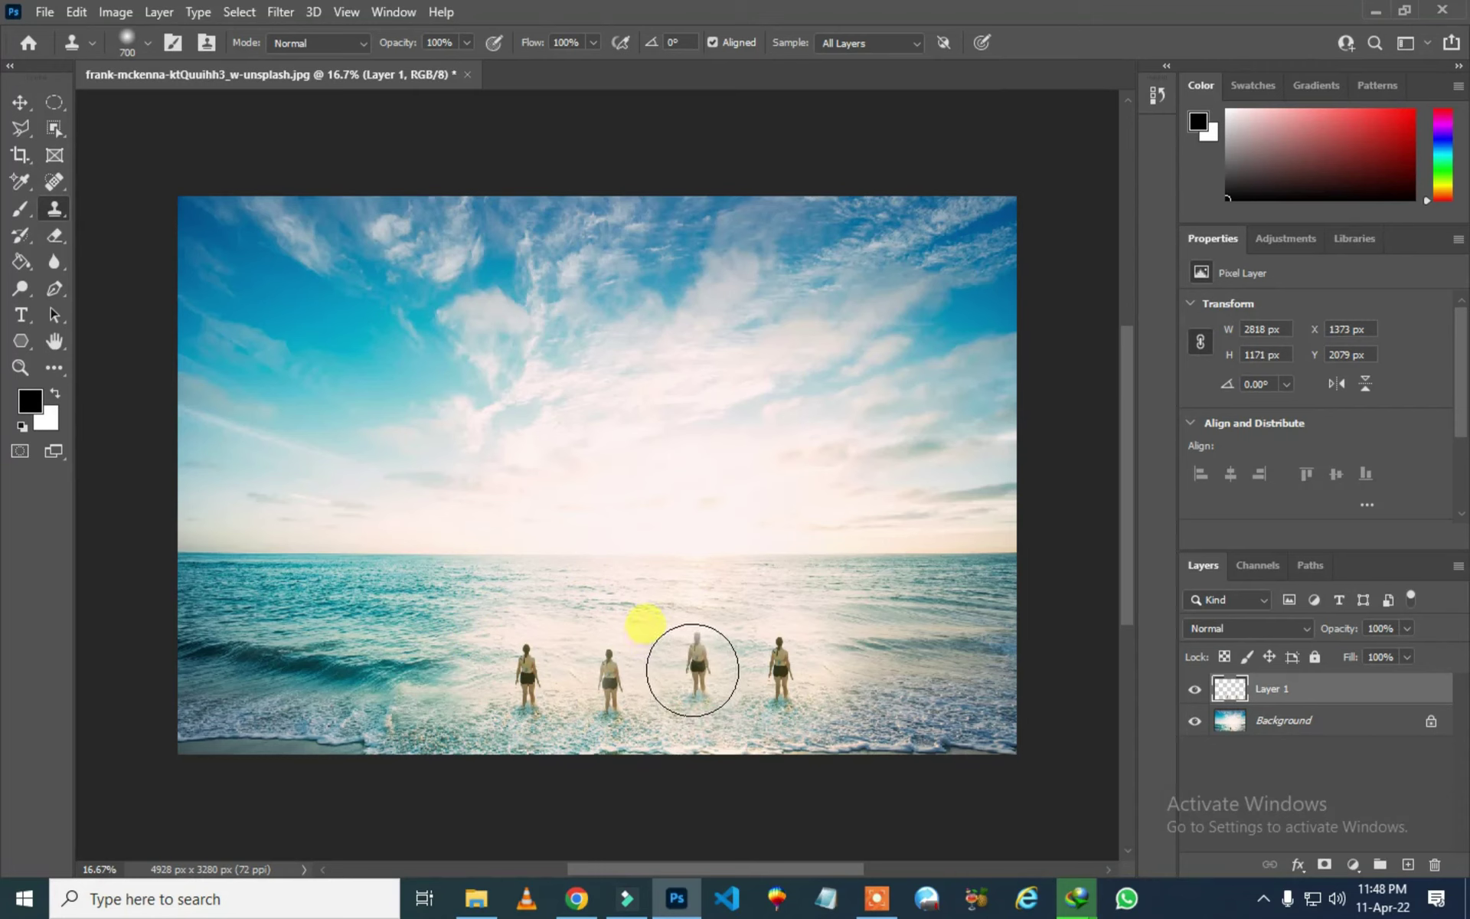
mouse_move(692, 670)
left_mouse_down()
mouse_move(715, 656)
mouse_move(686, 656)
mouse_move(706, 653)
mouse_move(712, 677)
mouse_move(696, 657)
mouse_move(690, 678)
left_mouse_up()
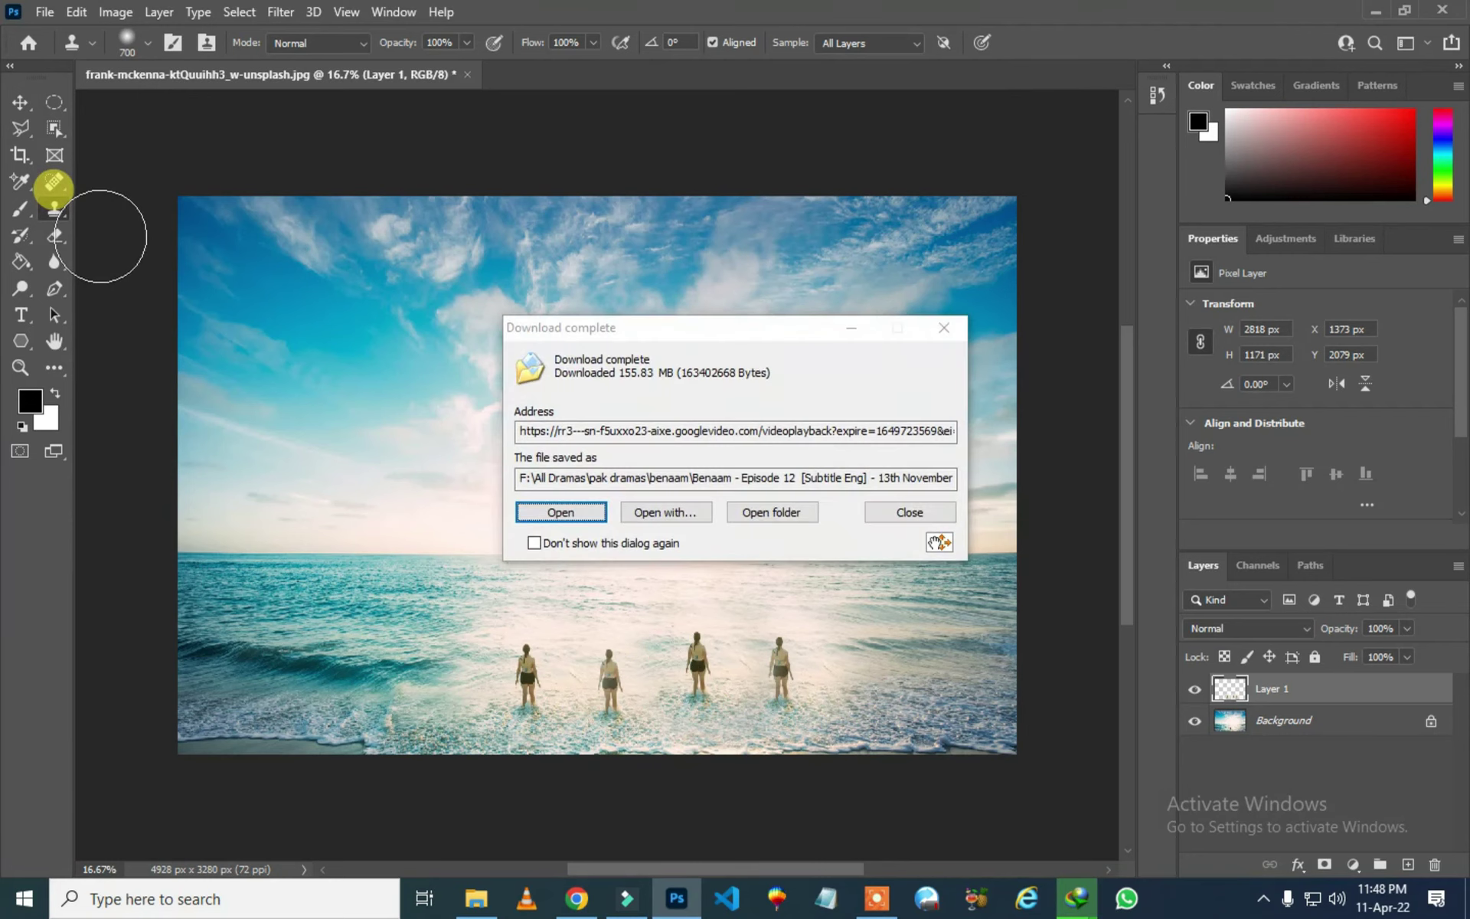
- Dismiss the download notices and undo all the cloned copies of the woman on Layer 1
left_click(910, 516)
mouse_move(715, 663)
left_mouse_down()
mouse_move(803, 656)
mouse_move(741, 654)
left_mouse_up()
key("ctrl+z")
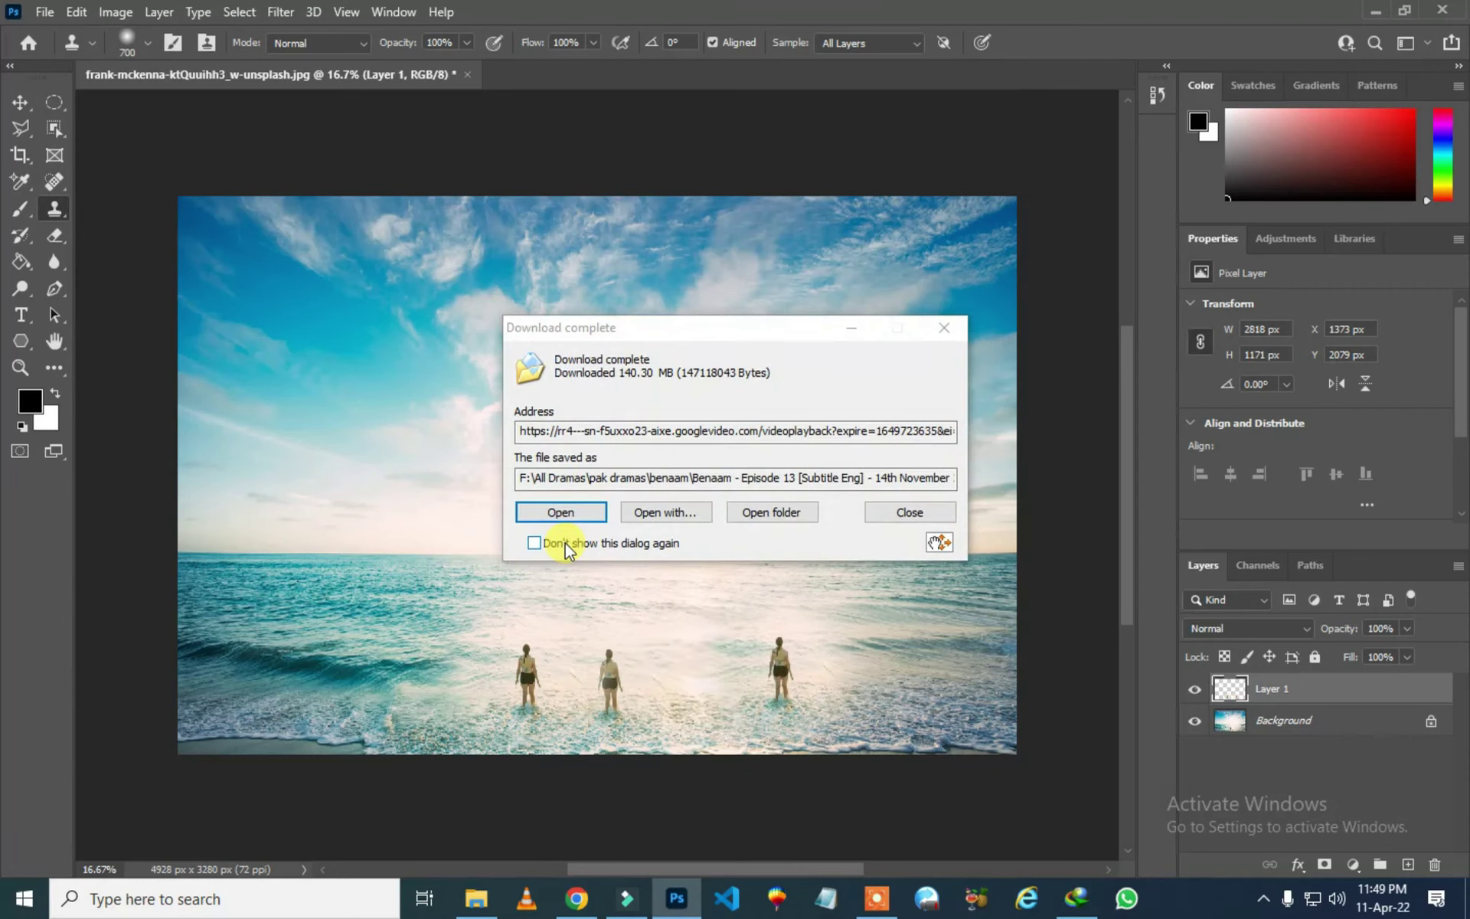
left_click(908, 512)
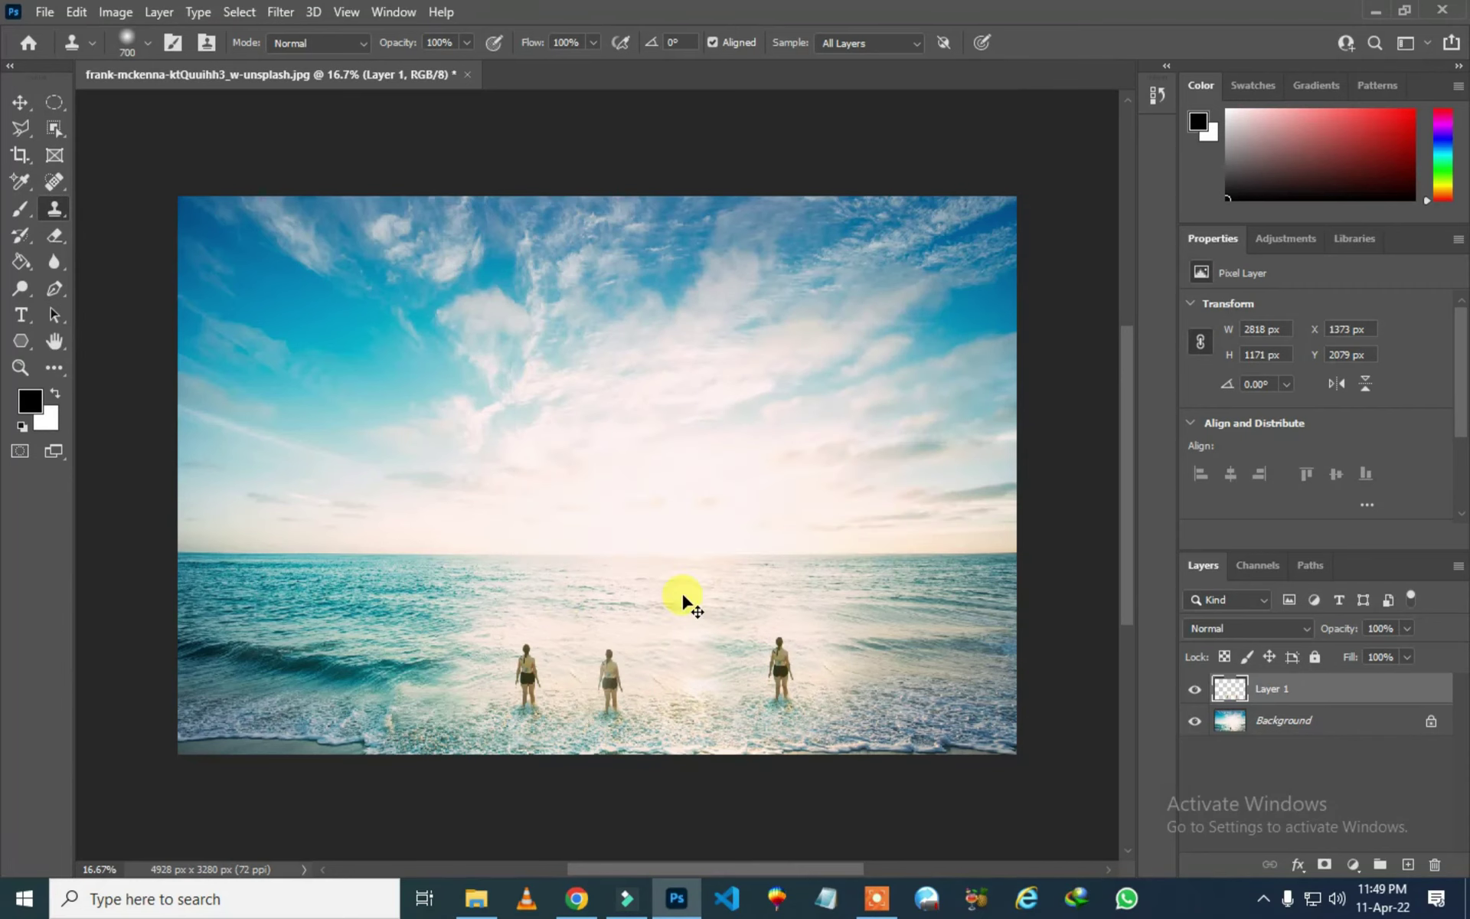
left_click_drag(602, 682, 601, 687)
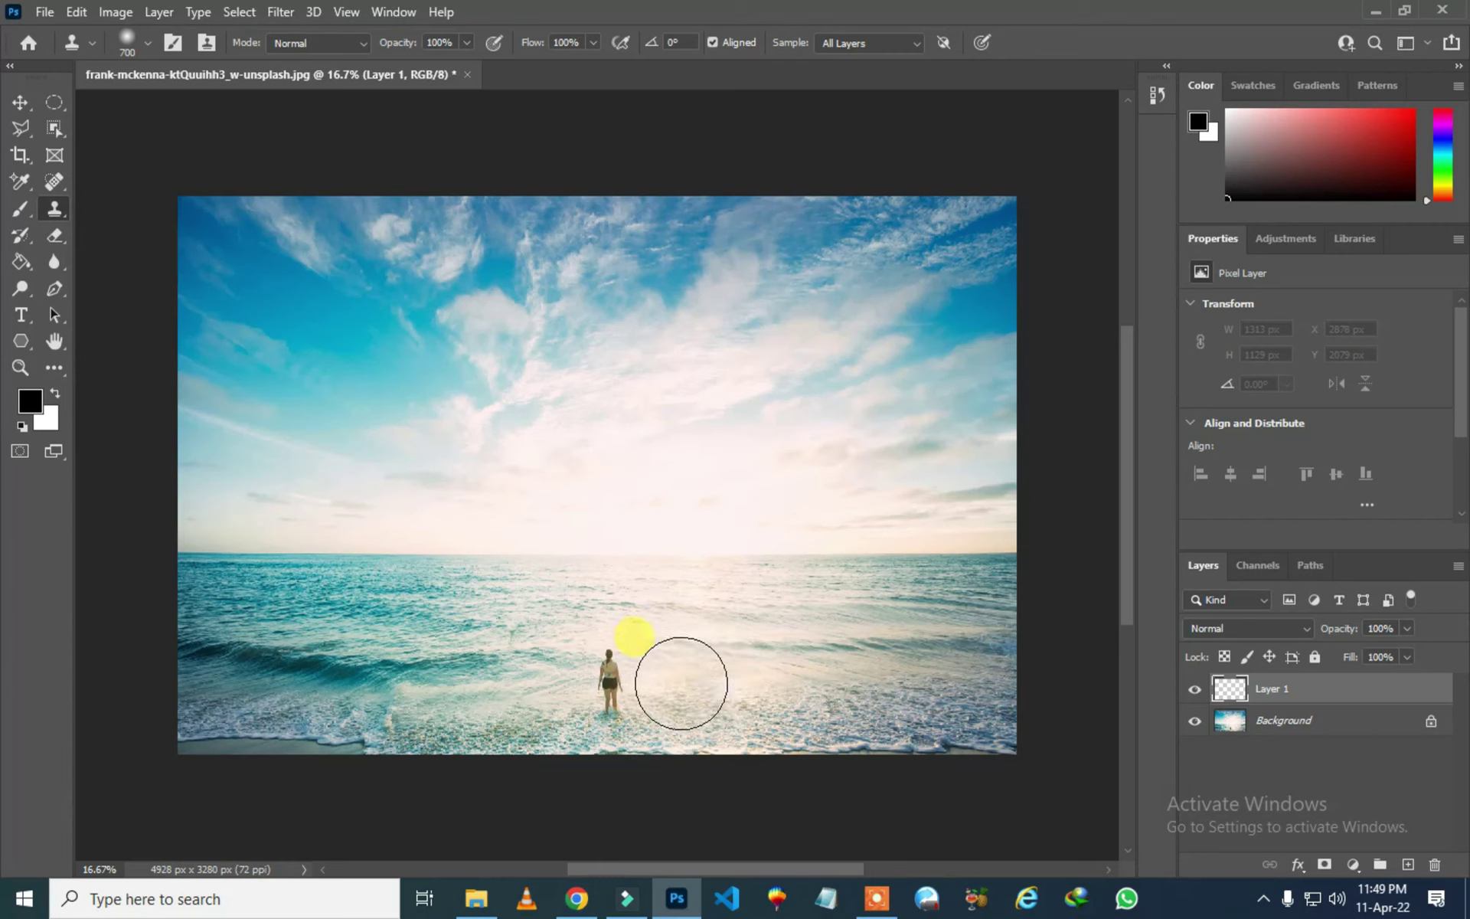
- Sample the water just right of the woman and clone it over her and the waves to her left to remove her
left_click(681, 683, "alt")
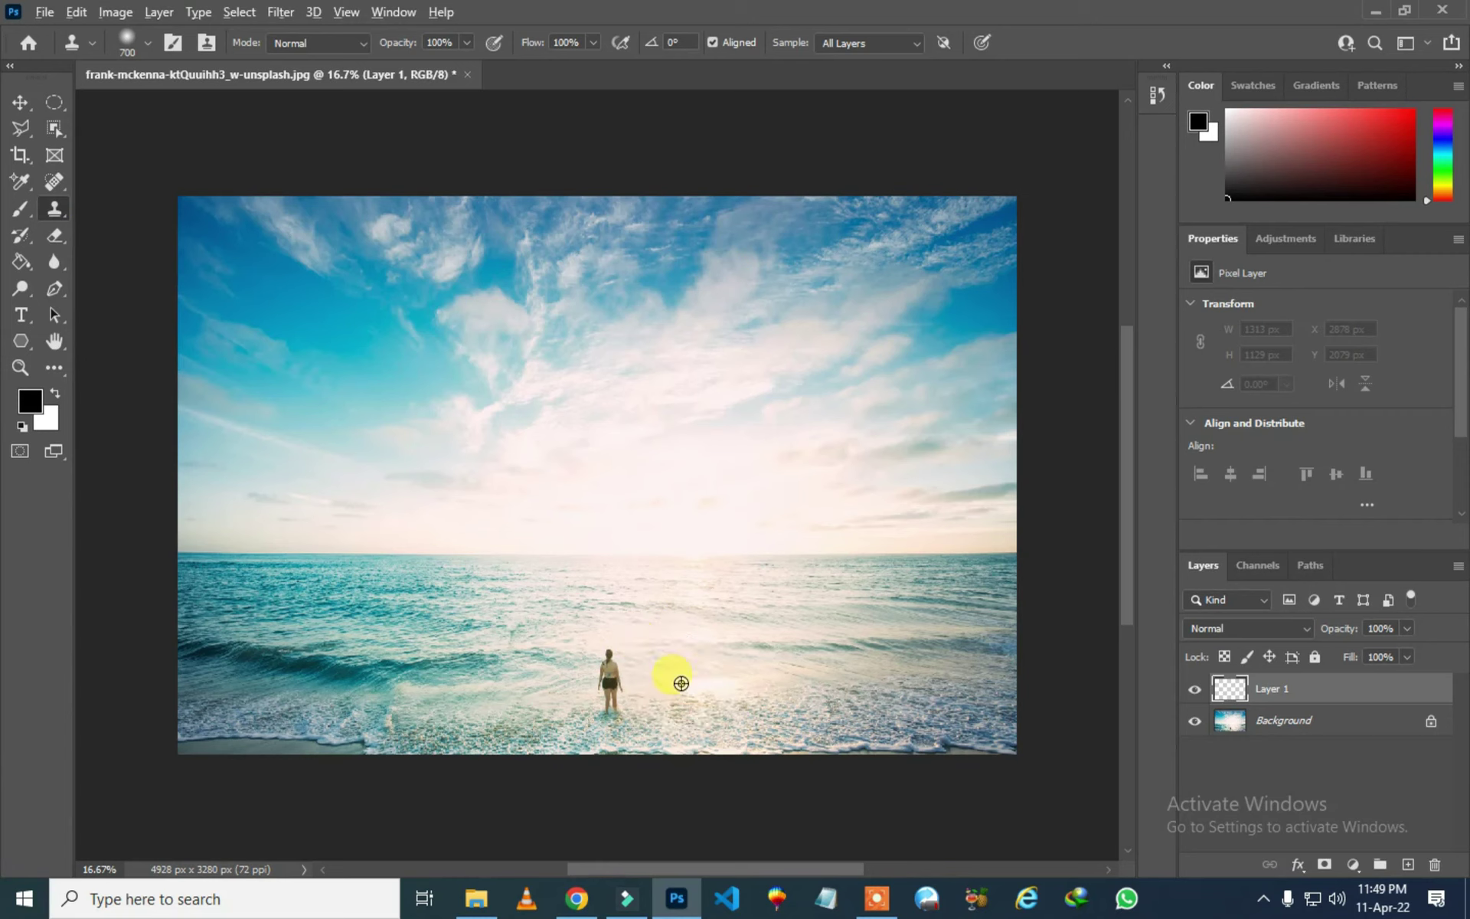
mouse_move(680, 683)
left_mouse_down()
mouse_move(605, 661)
mouse_move(588, 690)
mouse_move(612, 668)
left_mouse_up()
key("ctrl+z")
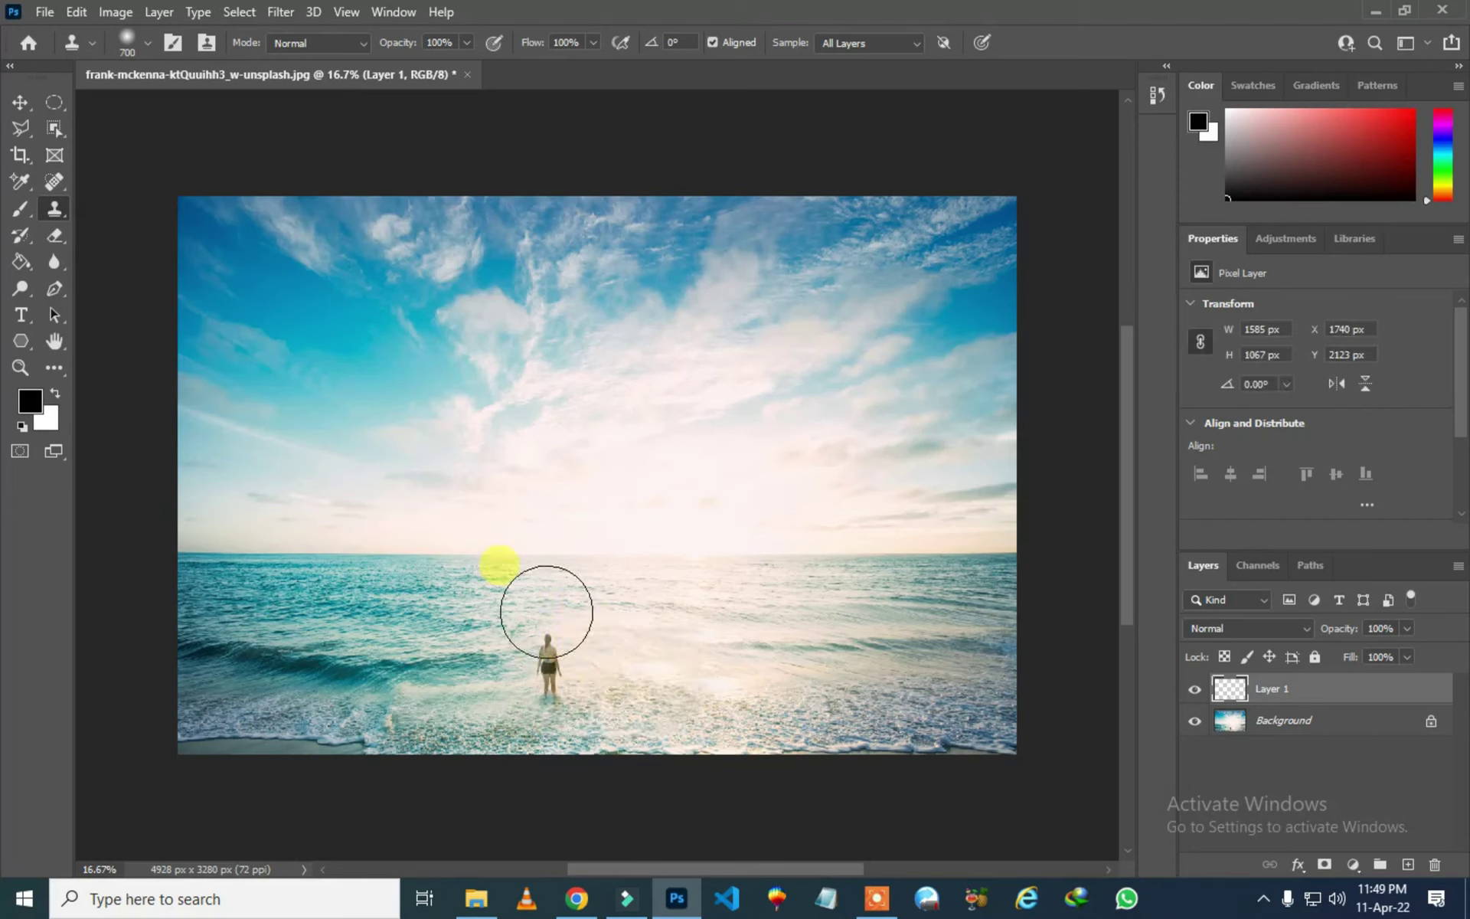
left_click_drag(546, 611, 552, 647)
mouse_move(543, 686)
left_mouse_down()
mouse_move(544, 653)
mouse_move(581, 664)
mouse_move(515, 624)
mouse_move(502, 670)
mouse_move(480, 680)
mouse_move(495, 613)
mouse_move(452, 626)
mouse_move(437, 663)
mouse_move(378, 631)
mouse_move(282, 651)
left_mouse_up()
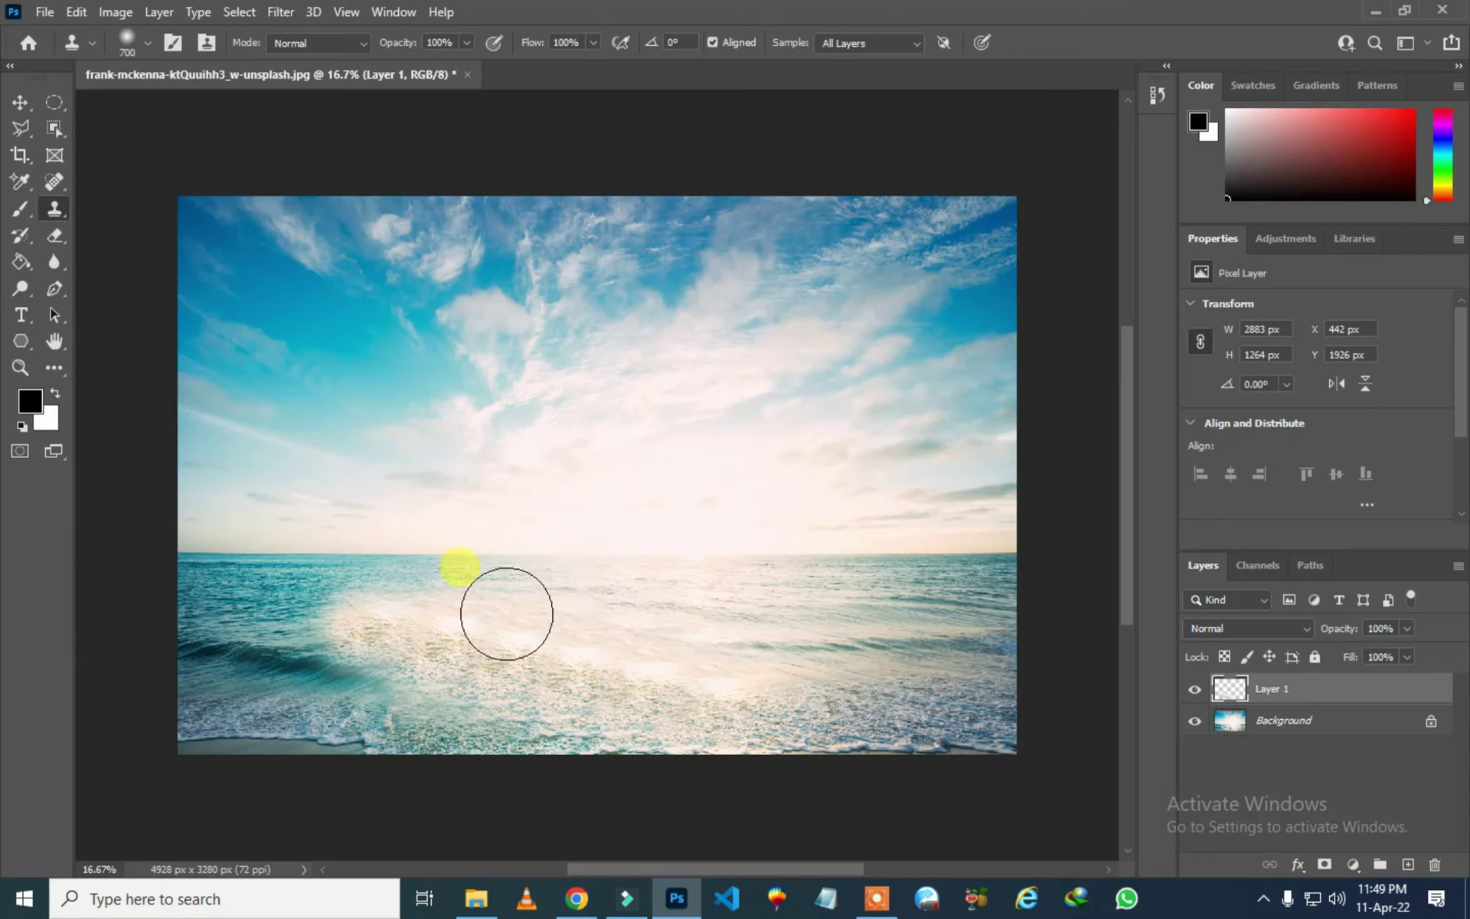
mouse_move(368, 669)
left_mouse_down()
mouse_move(400, 672)
mouse_move(364, 673)
mouse_move(382, 703)
mouse_move(386, 681)
mouse_move(346, 684)
mouse_move(373, 684)
mouse_move(324, 664)
mouse_move(232, 670)
mouse_move(342, 669)
mouse_move(309, 664)
left_mouse_up()
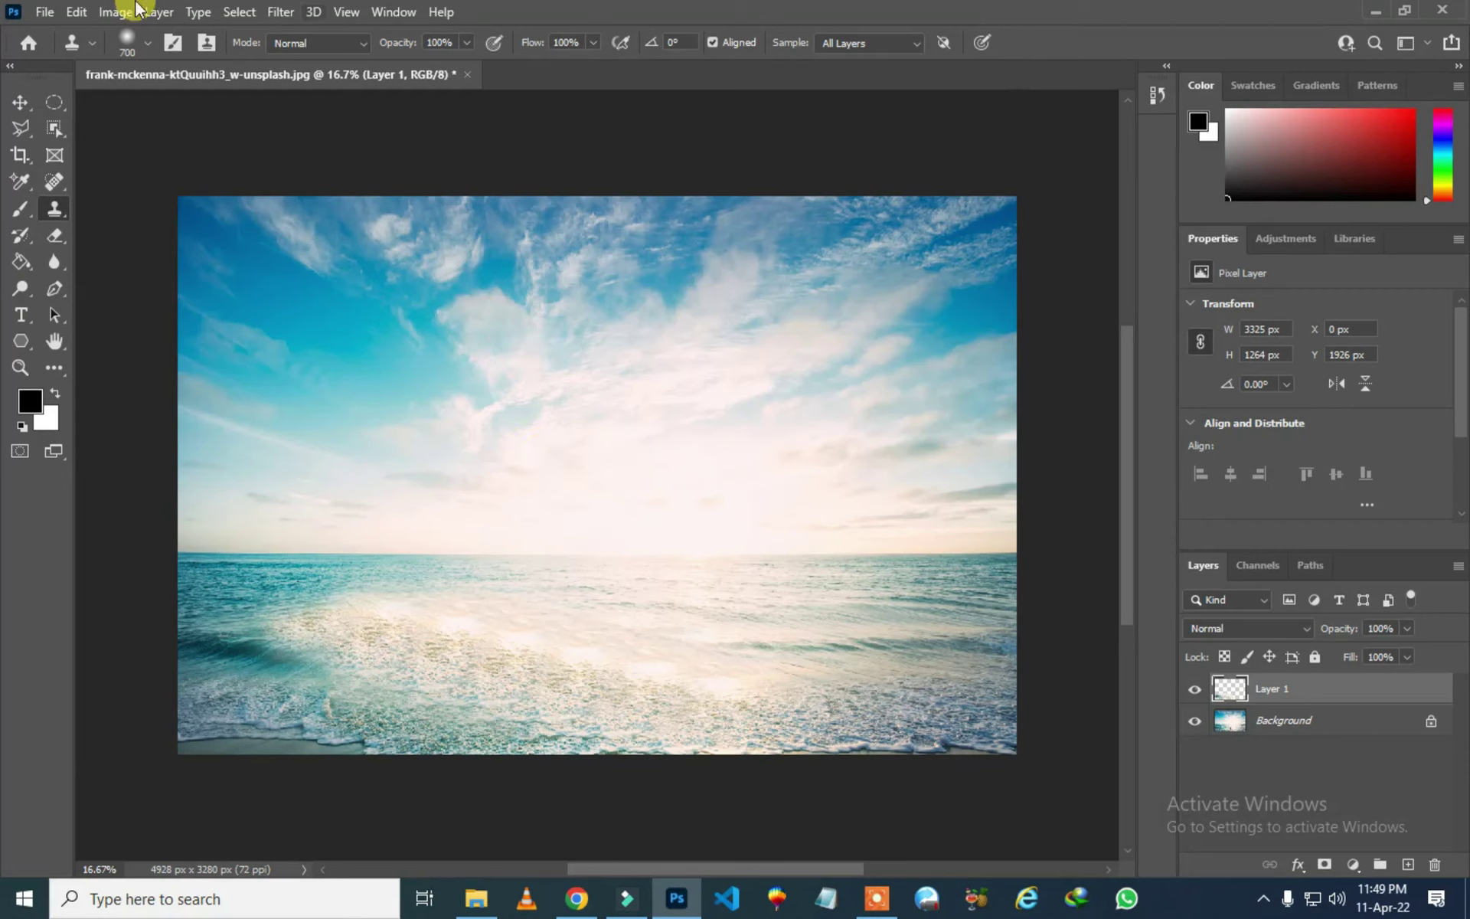
- Open the squirrel photo from the desktop in Photoshop and close the beach photo without saving
left_click(1382, 15)
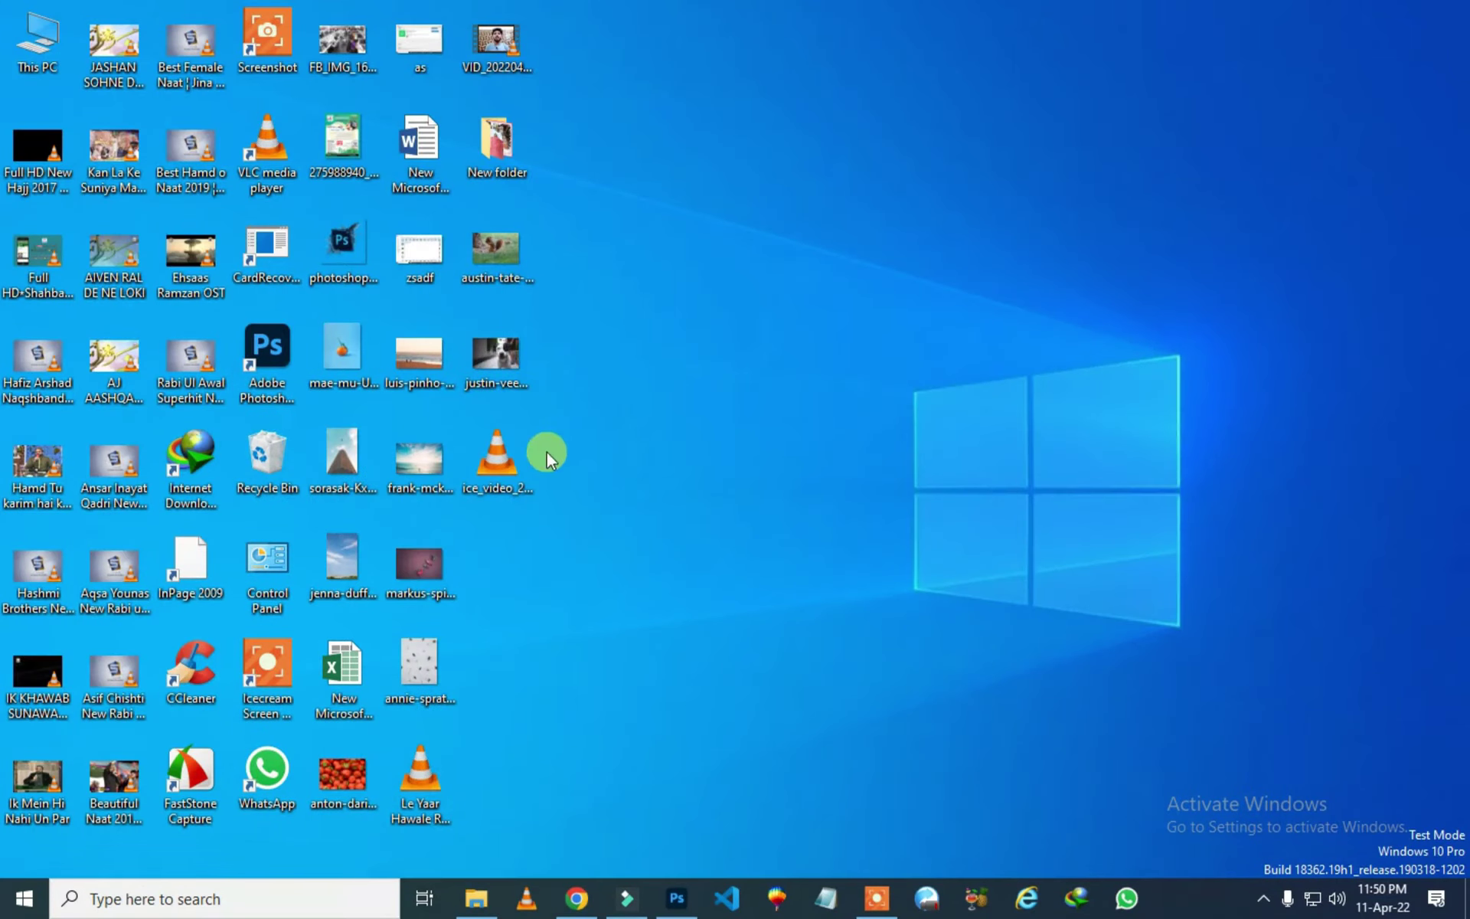
left_click_drag(498, 243, 667, 46)
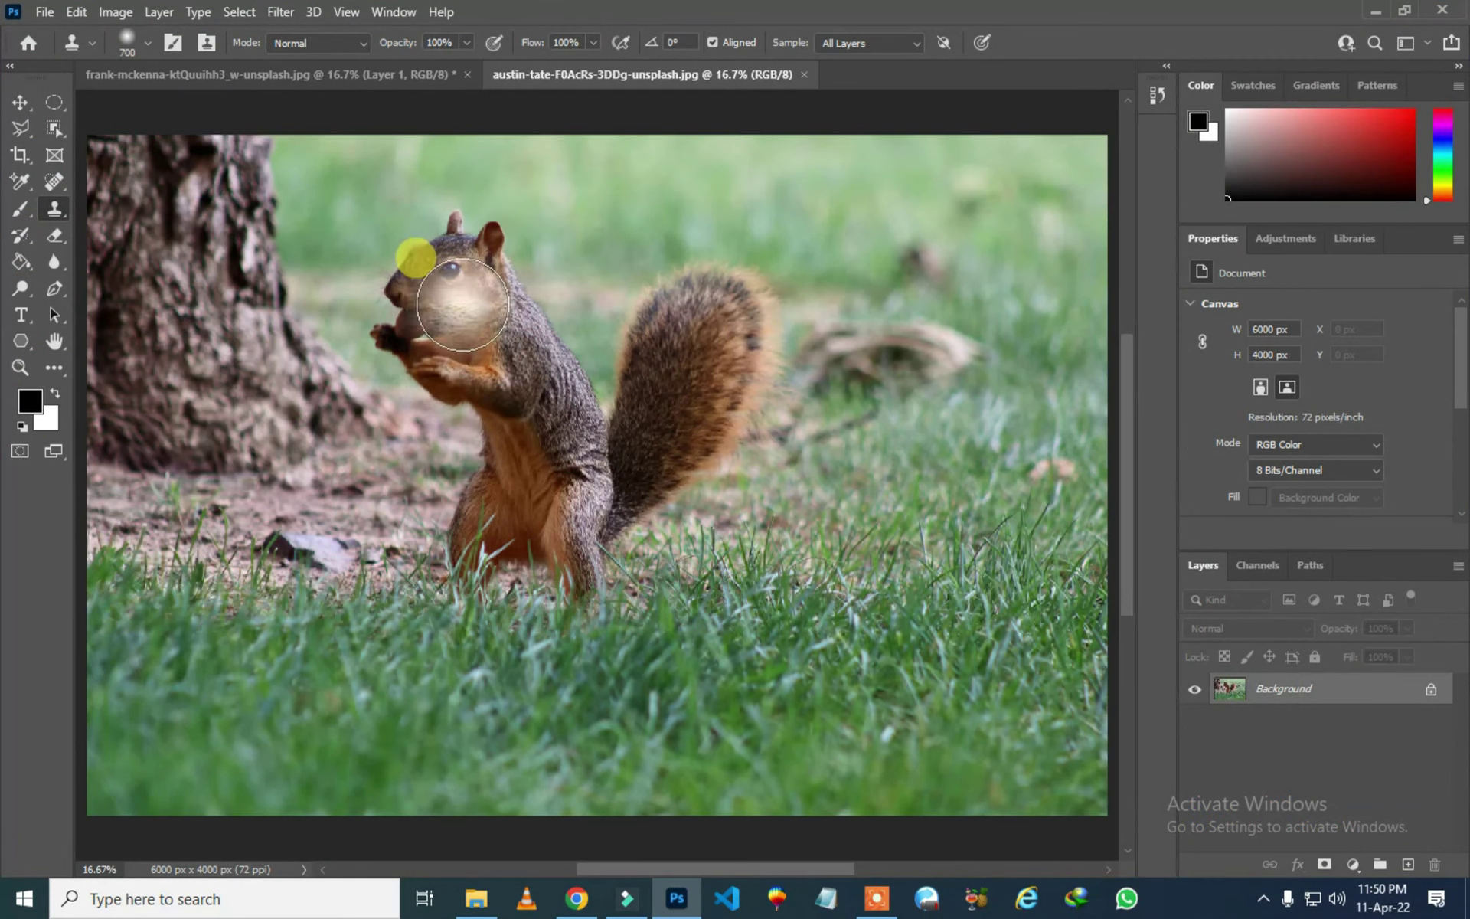
left_click(465, 78)
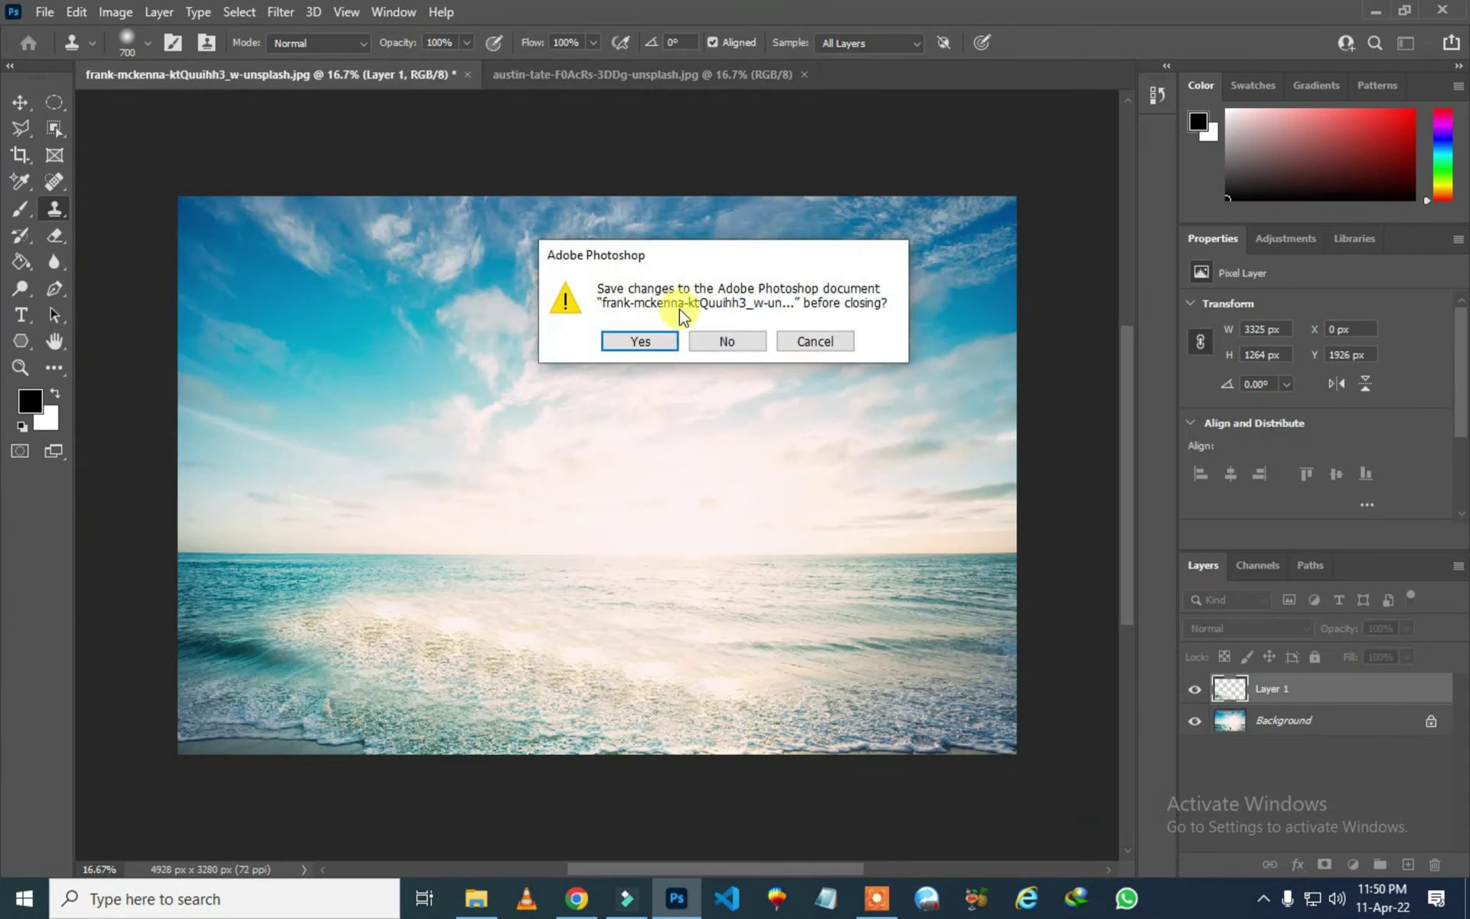
left_click(724, 340)
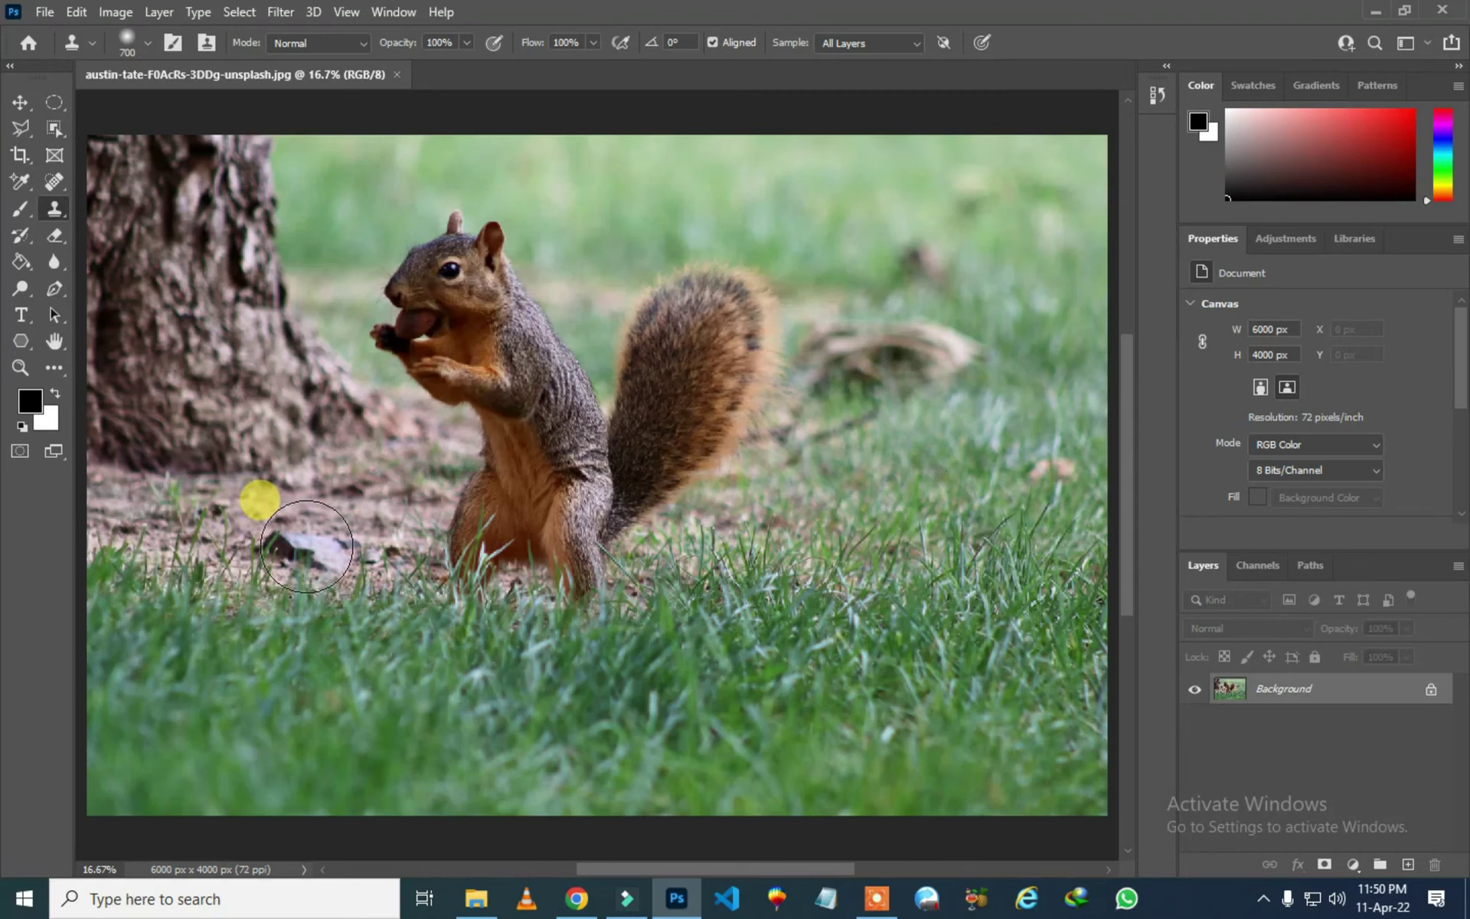
- Enlarge the brush to 1000, sample the stone beside the squirrel, and clone it onto the ground to its left, undoing the stray stamp
key("bracketright")
key("bracketright")
key("bracketright")
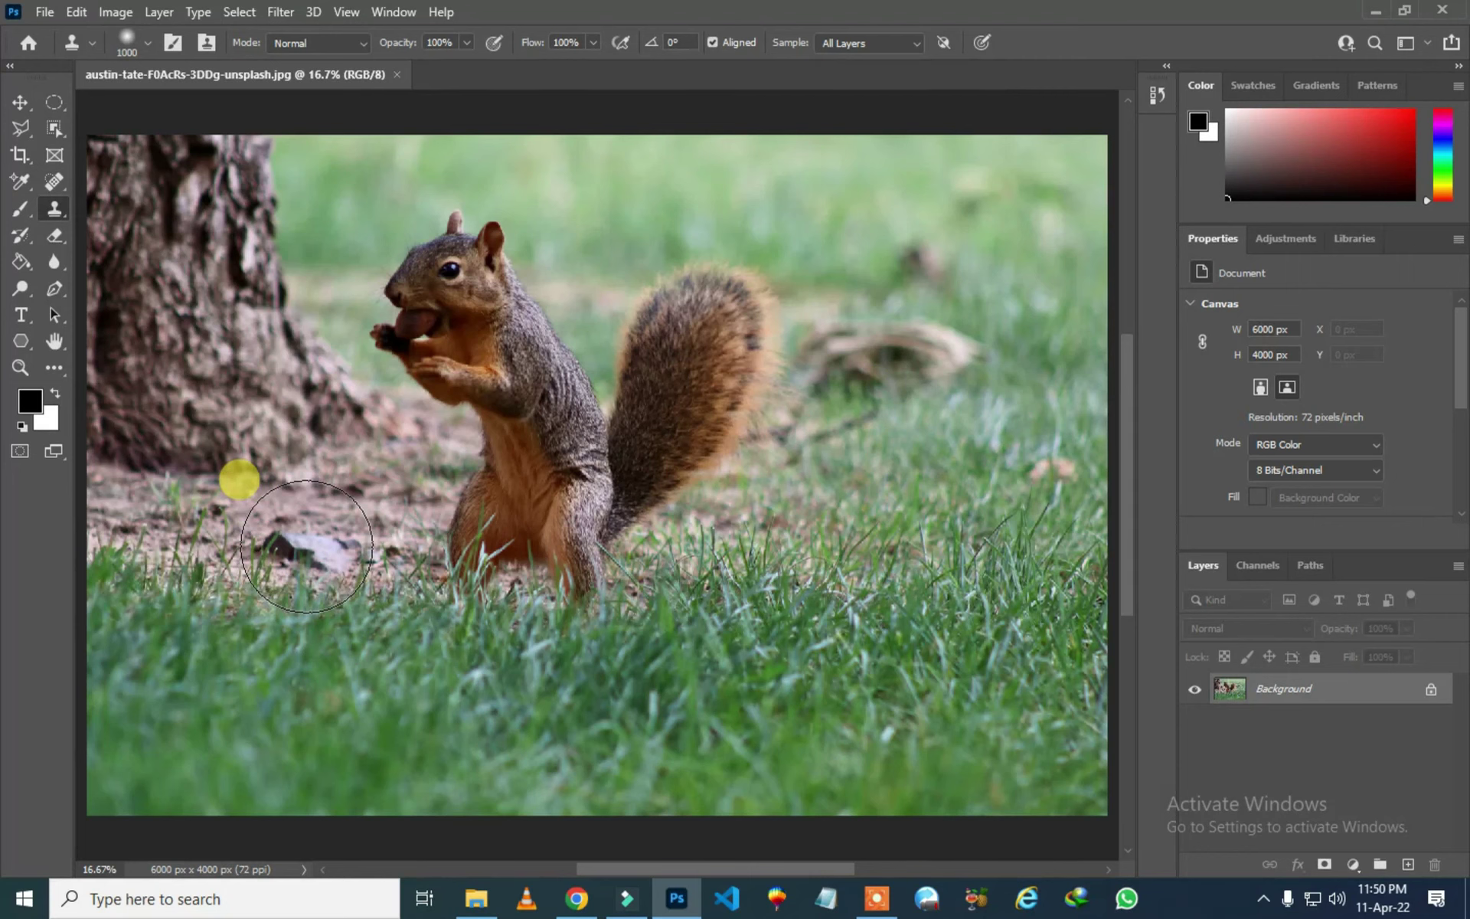
left_click(307, 546, "alt")
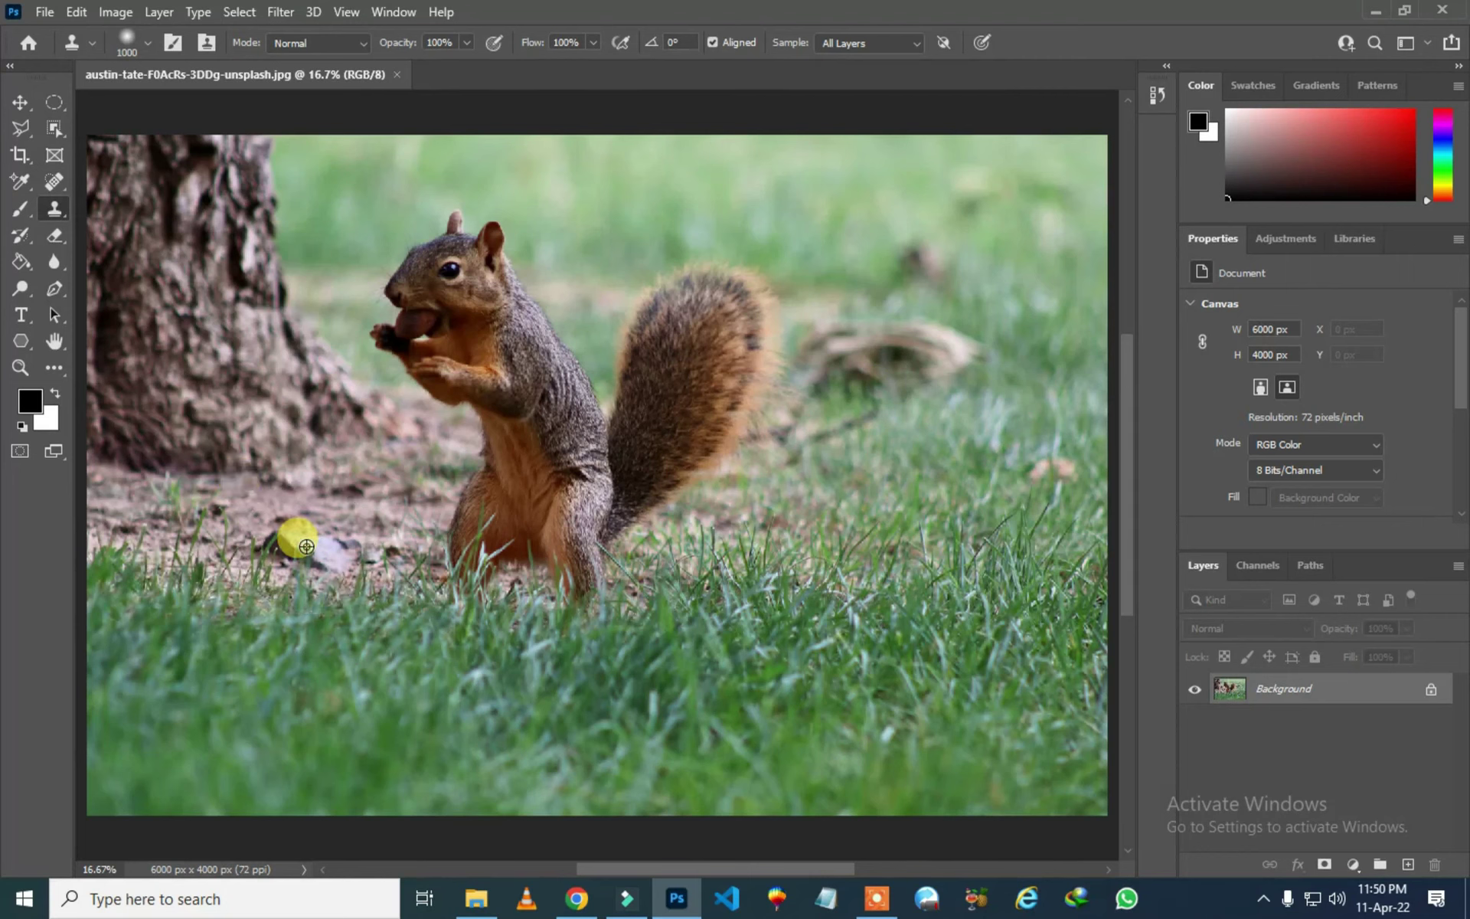
left_click(181, 544)
mouse_move(181, 544)
left_mouse_down()
mouse_move(166, 576)
mouse_move(175, 536)
mouse_move(149, 560)
mouse_move(170, 532)
mouse_move(189, 576)
mouse_move(149, 547)
mouse_move(181, 563)
mouse_move(222, 640)
left_mouse_up()
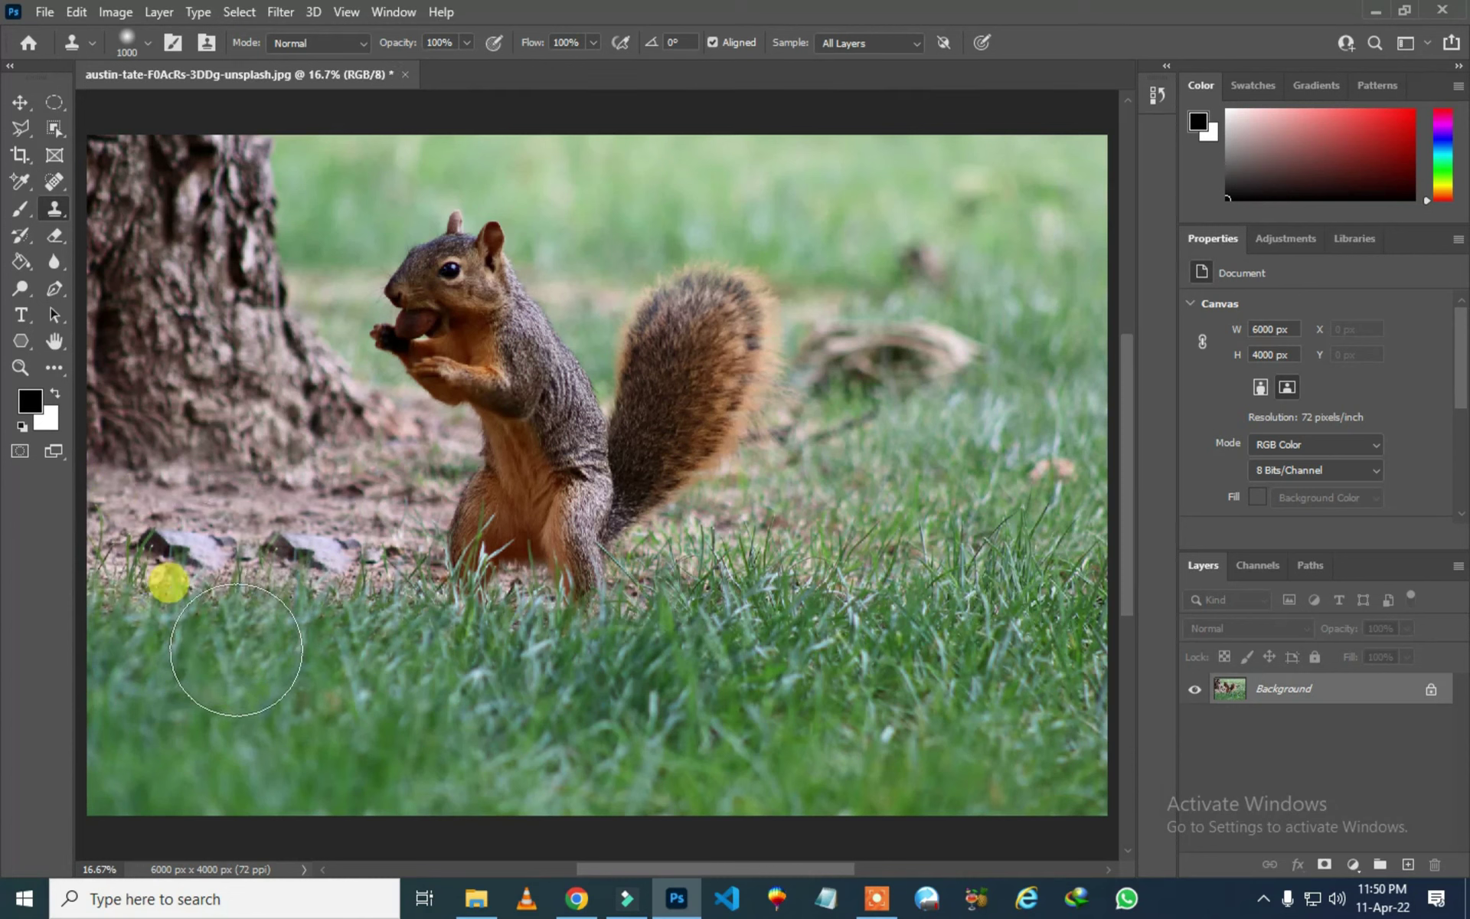
mouse_move(154, 536)
left_mouse_down()
mouse_move(271, 641)
mouse_move(271, 677)
mouse_move(225, 697)
mouse_move(260, 694)
left_mouse_up()
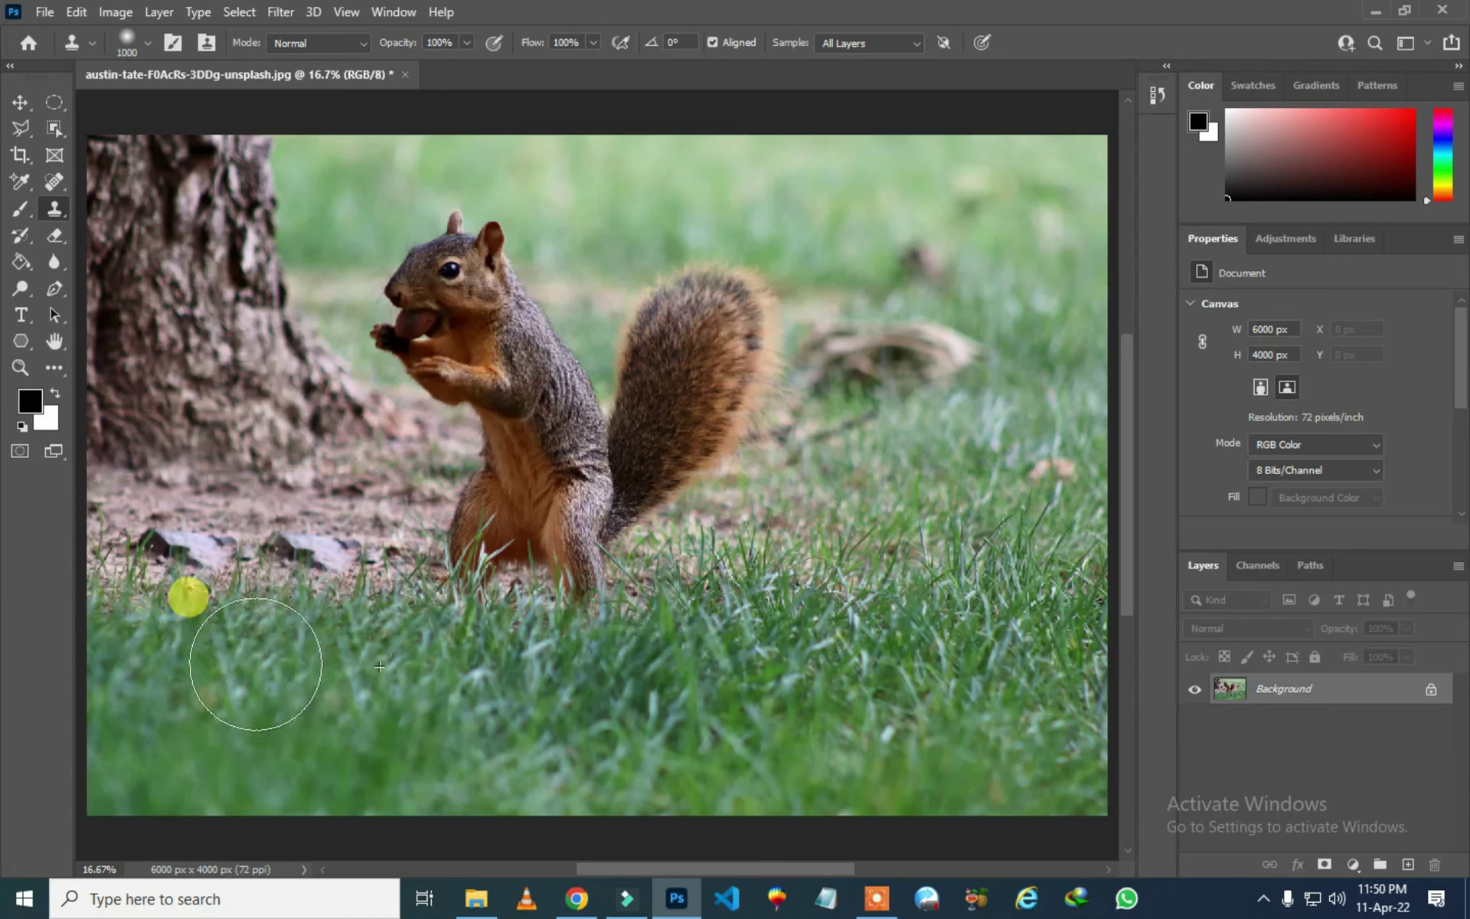
left_click(327, 533)
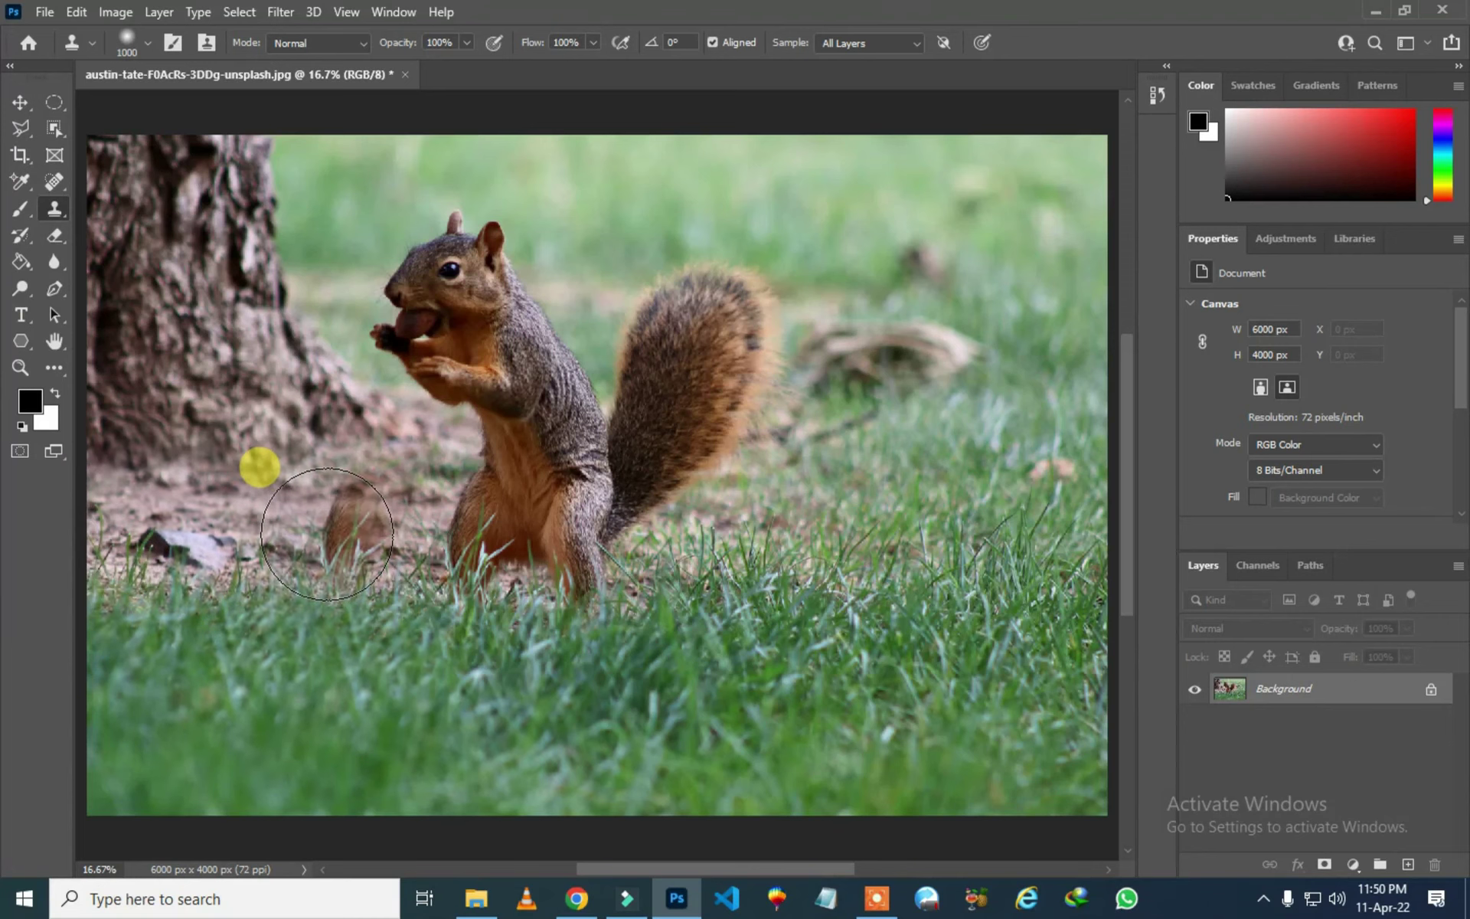
key("ctrl+z")
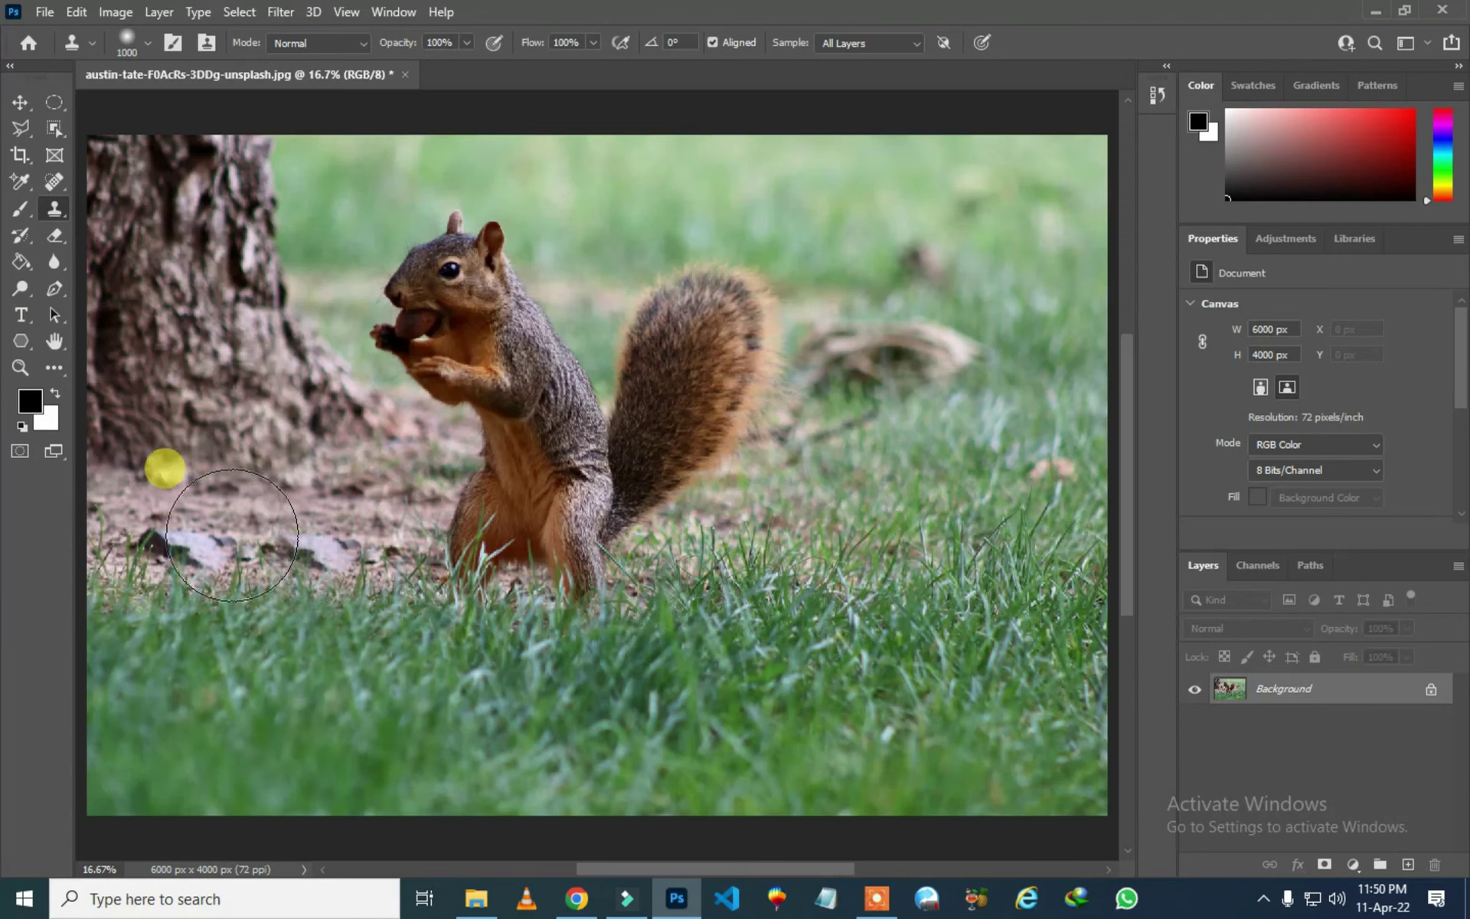
- Add a new layer above the Background and select it with the Clone Stamp tool active
left_click(20, 101)
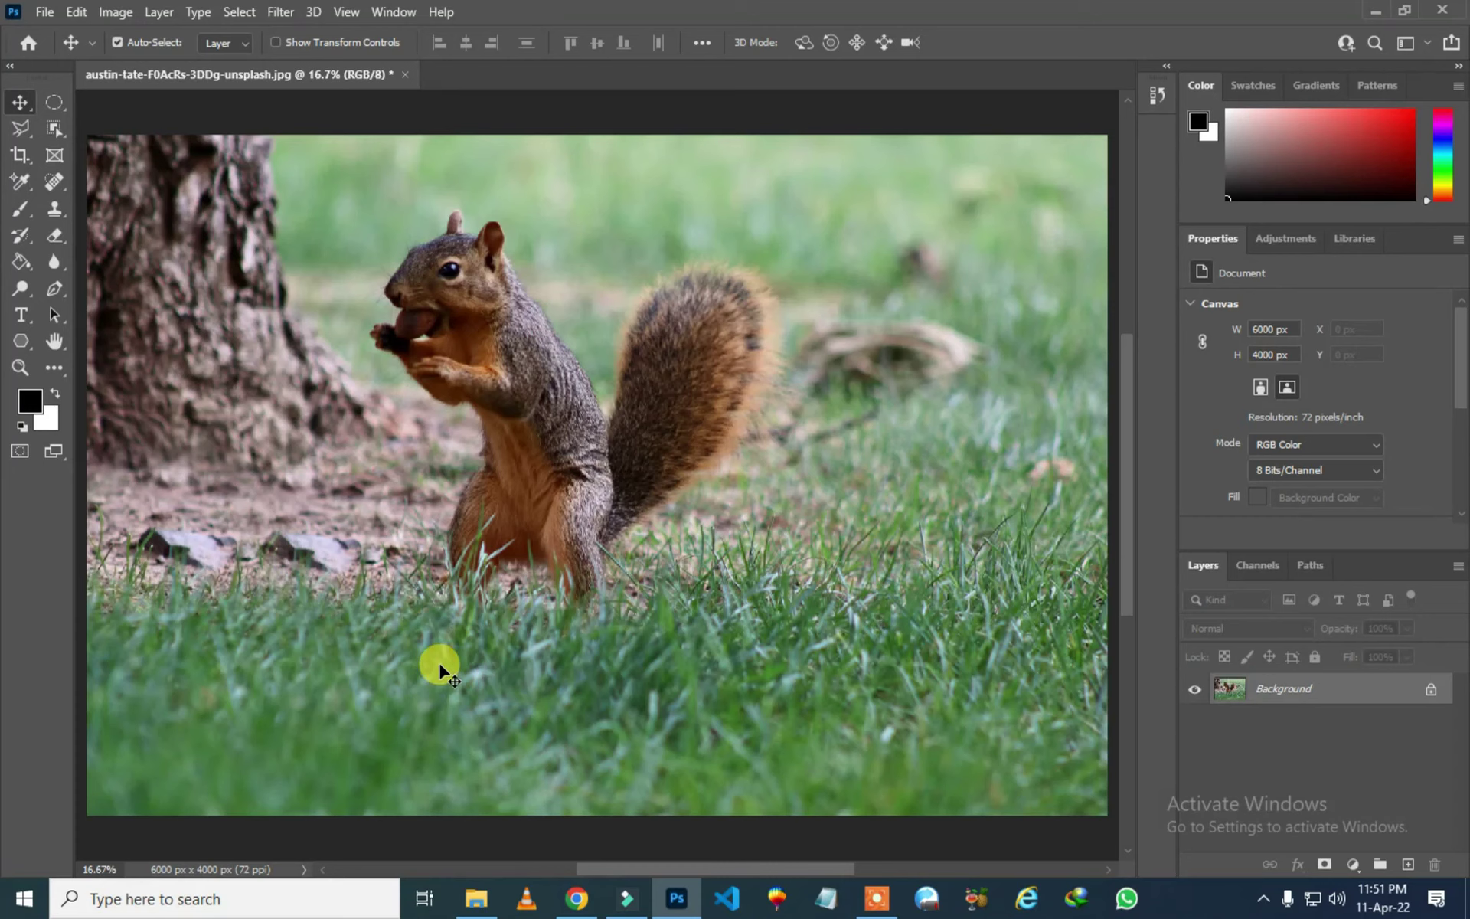
left_click(1408, 865)
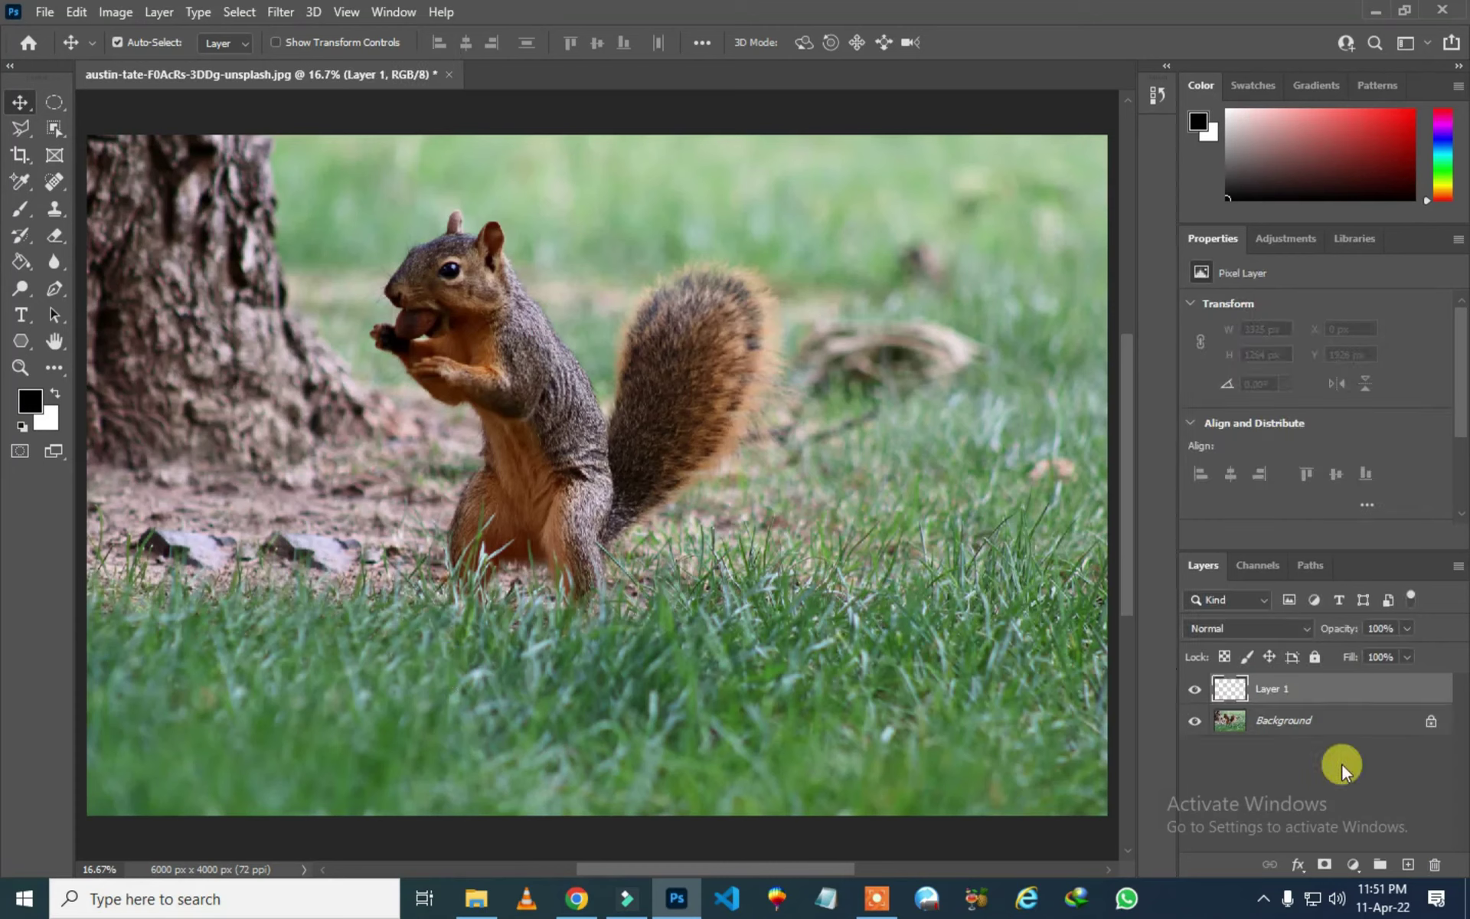
left_click(626, 647)
left_click(53, 208)
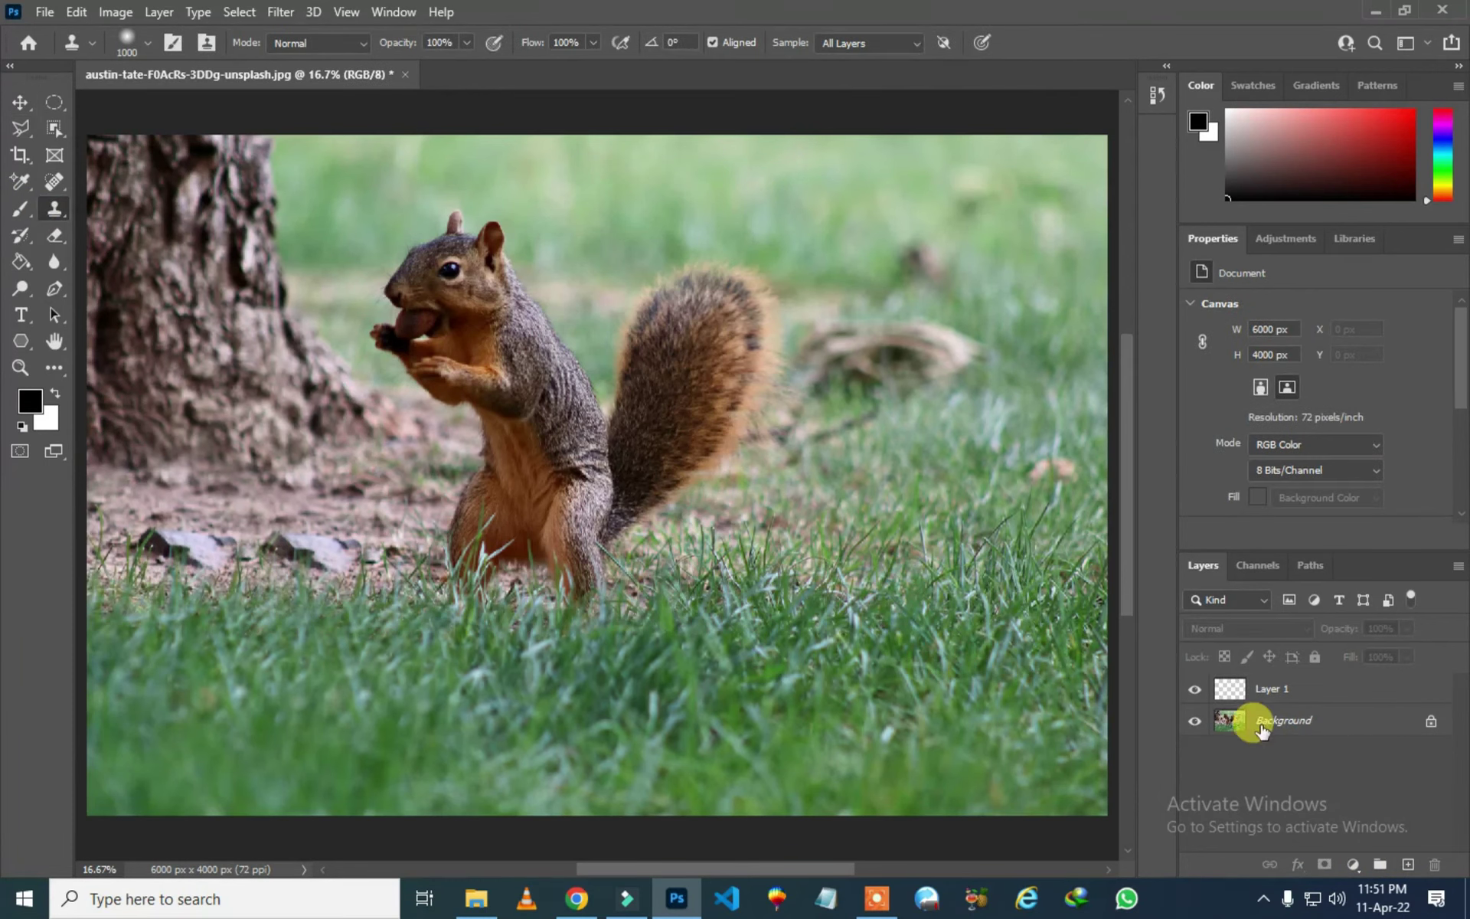
left_click(1284, 689)
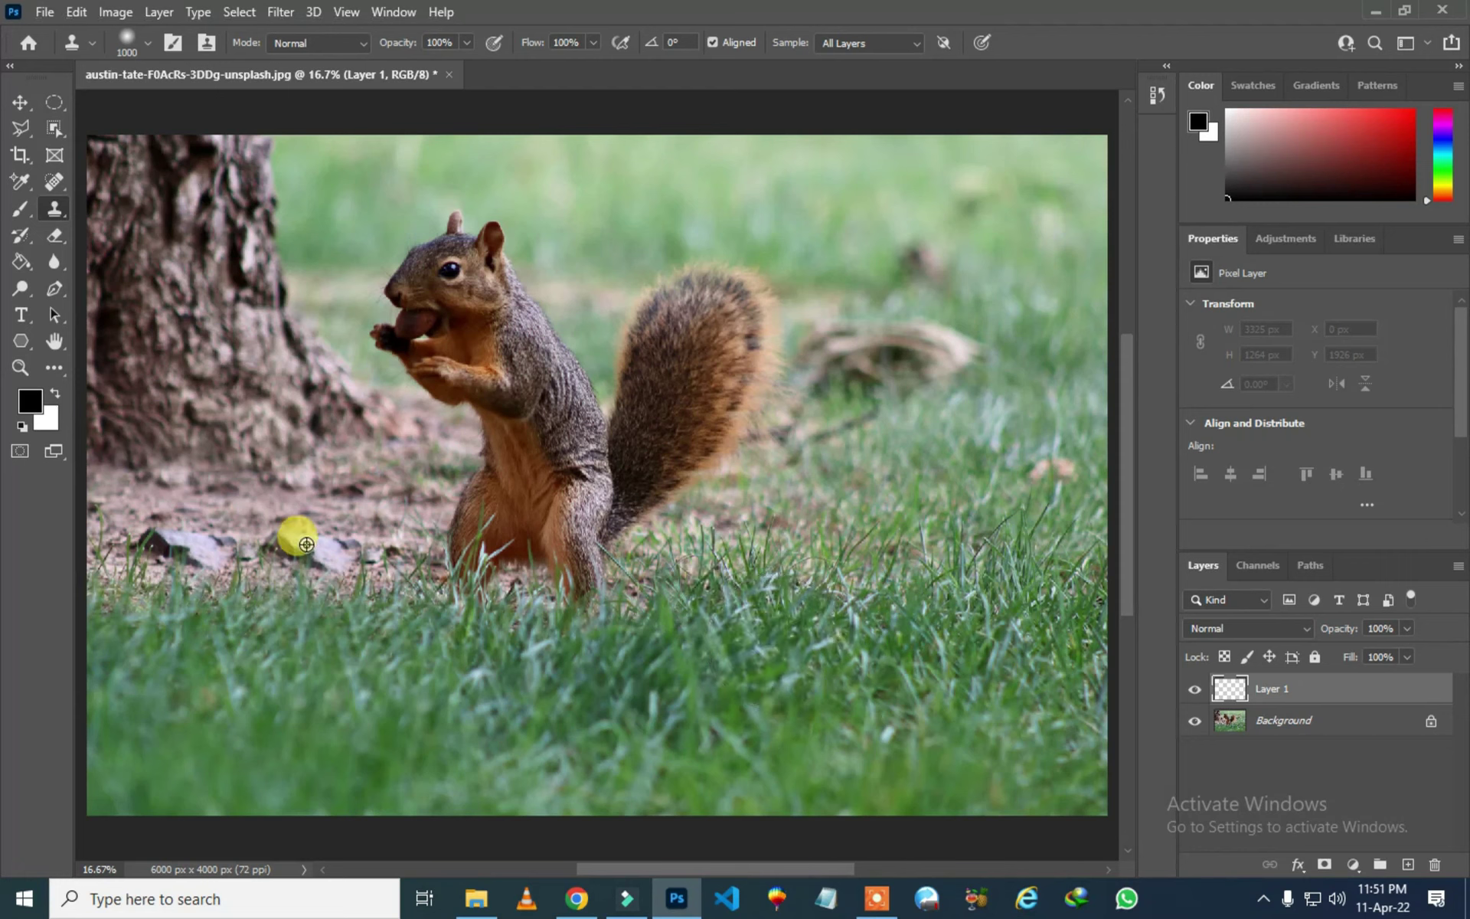
- Try cloning grass over the stones, bare ground and squirrel's lower body on Layer 1 with Aligned on, and undo it
mouse_move(306, 537)
left_mouse_down()
mouse_move(288, 594)
mouse_move(313, 586)
mouse_move(239, 538)
mouse_move(232, 599)
mouse_move(193, 557)
mouse_move(175, 588)
mouse_move(154, 528)
mouse_move(151, 586)
mouse_move(158, 517)
mouse_move(134, 537)
mouse_move(130, 525)
mouse_move(292, 511)
mouse_move(329, 524)
mouse_move(370, 609)
mouse_move(361, 555)
mouse_move(370, 662)
mouse_move(396, 696)
mouse_move(536, 728)
mouse_move(687, 703)
mouse_move(756, 566)
mouse_move(757, 631)
mouse_move(807, 535)
mouse_move(881, 528)
left_mouse_up()
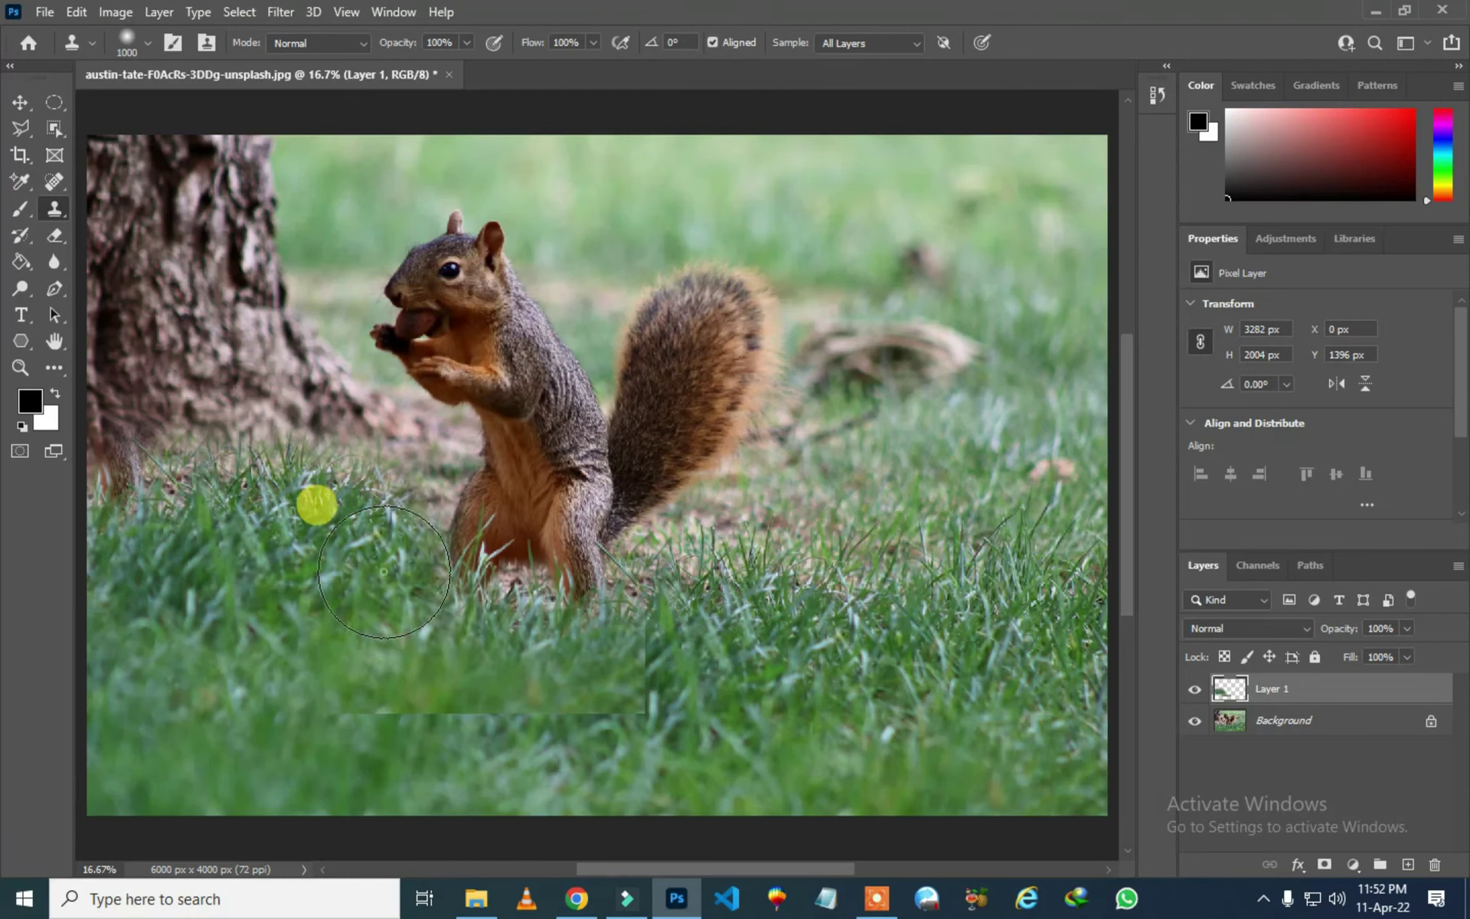
left_click(524, 610)
mouse_move(523, 609)
left_mouse_down()
mouse_move(590, 638)
mouse_move(641, 576)
mouse_move(667, 592)
mouse_move(691, 563)
mouse_move(699, 631)
left_mouse_up()
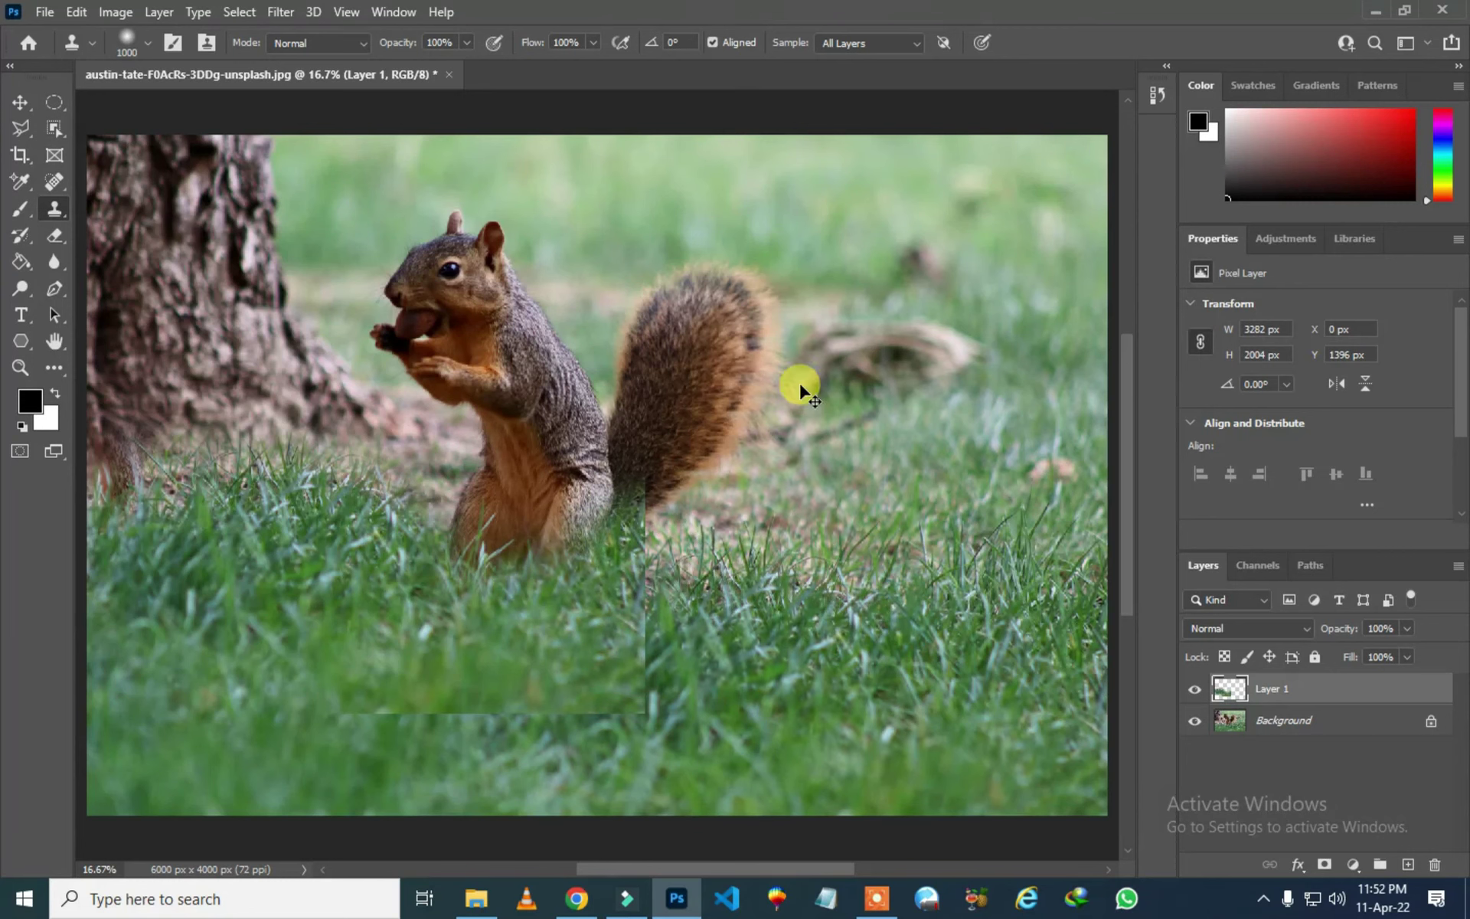
key("ctrl+z")
key("ctrl+z")
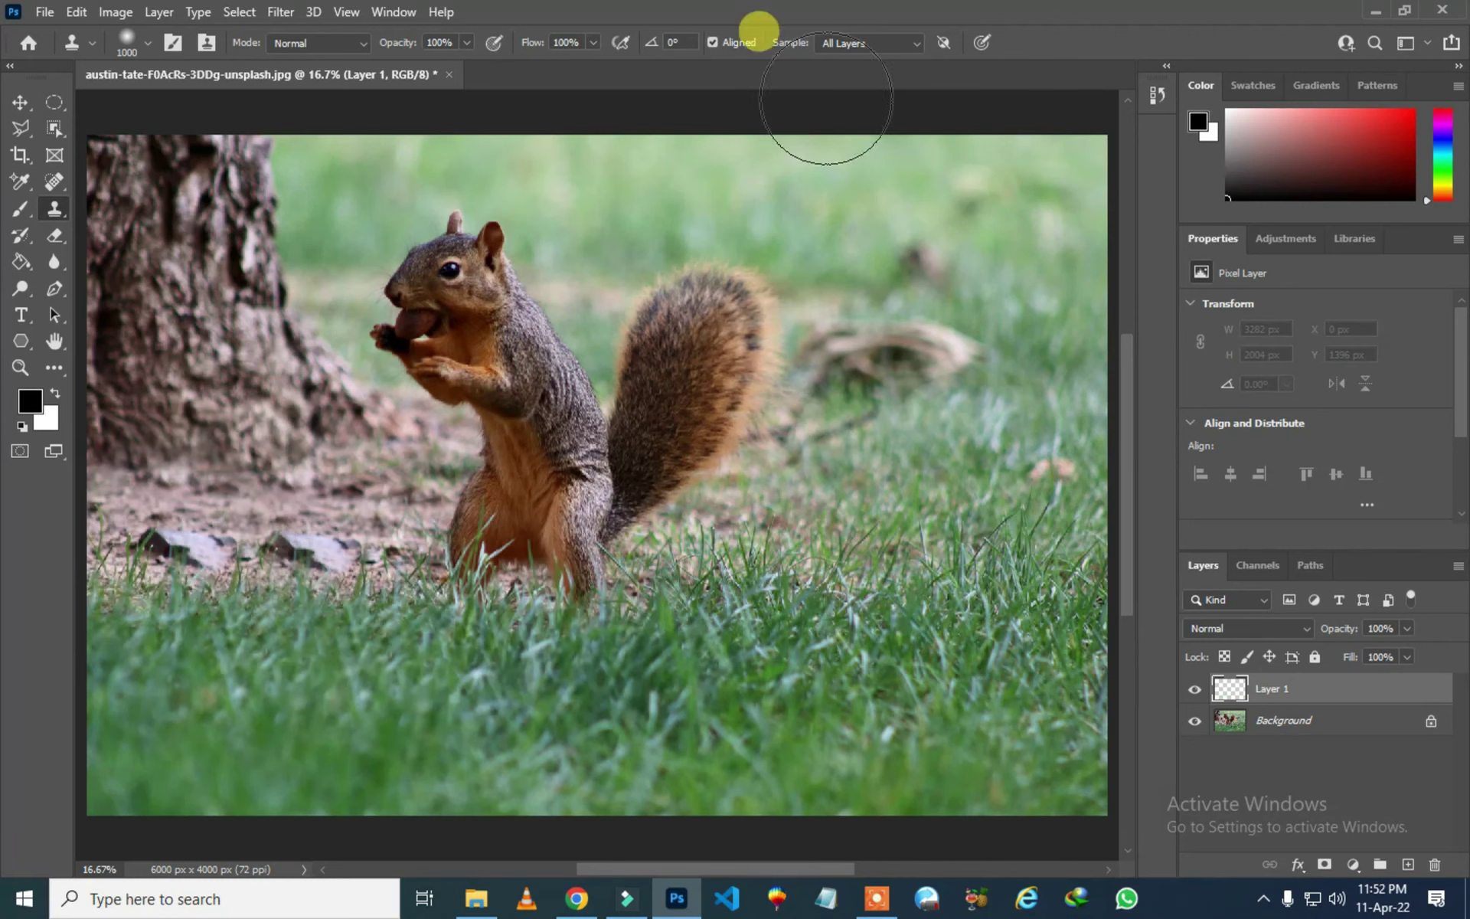
- Clone grass over the stones and ground on both sides of the squirrel with Aligned off, and clone more with Aligned back on
left_click(712, 43)
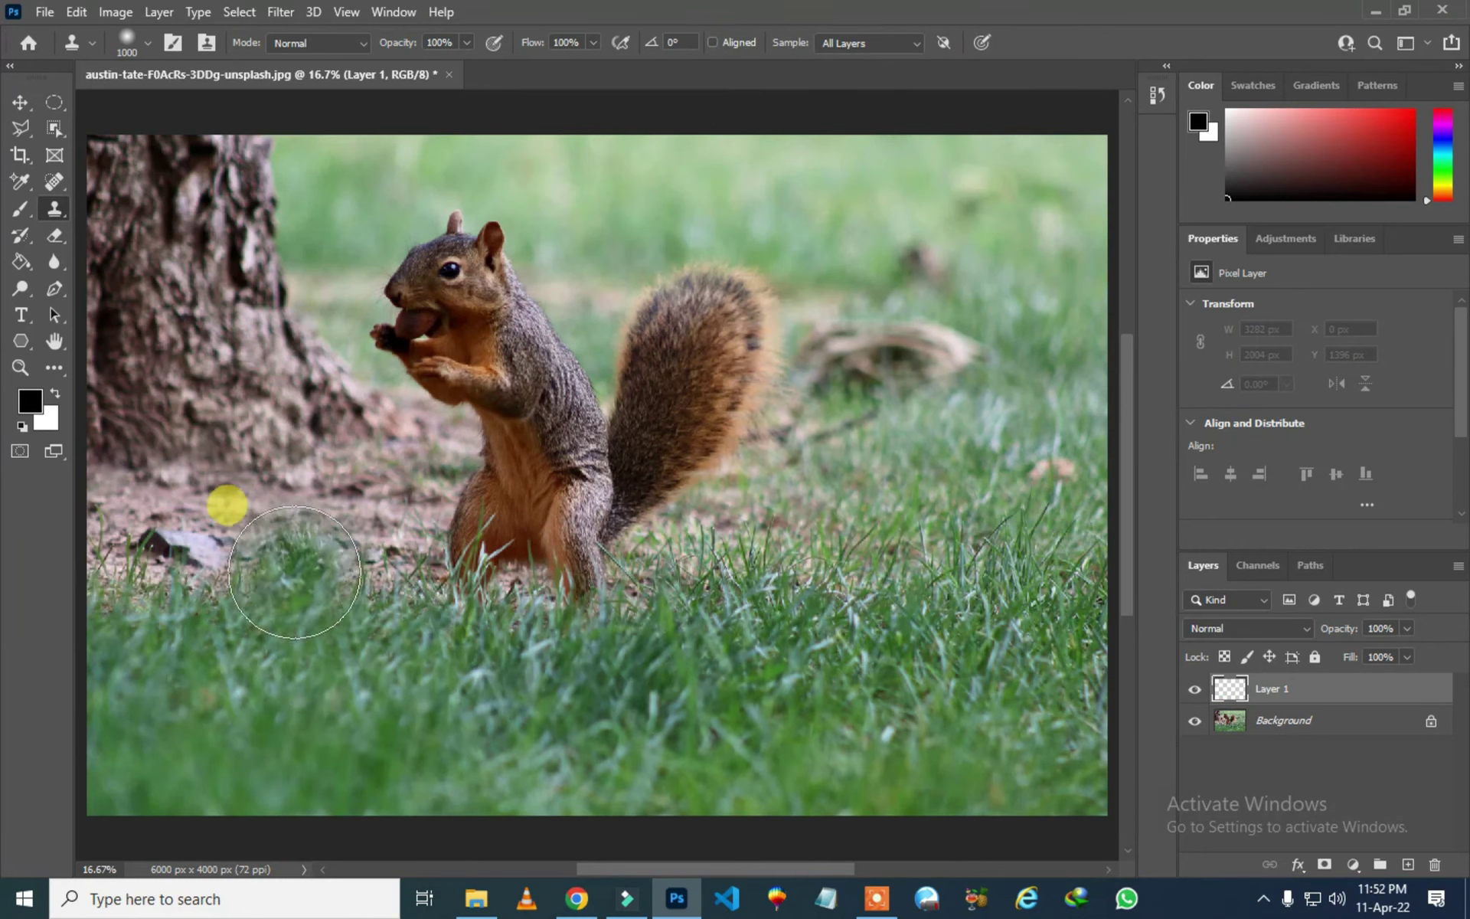
mouse_move(217, 576)
left_mouse_down()
mouse_move(146, 574)
mouse_move(166, 503)
mouse_move(81, 543)
mouse_move(288, 524)
mouse_move(368, 534)
mouse_move(382, 592)
mouse_move(438, 671)
mouse_move(134, 656)
mouse_move(792, 607)
mouse_move(748, 513)
mouse_move(750, 572)
mouse_move(850, 566)
mouse_move(950, 533)
mouse_move(1010, 547)
mouse_move(1039, 671)
mouse_move(1048, 601)
mouse_move(964, 623)
left_mouse_up()
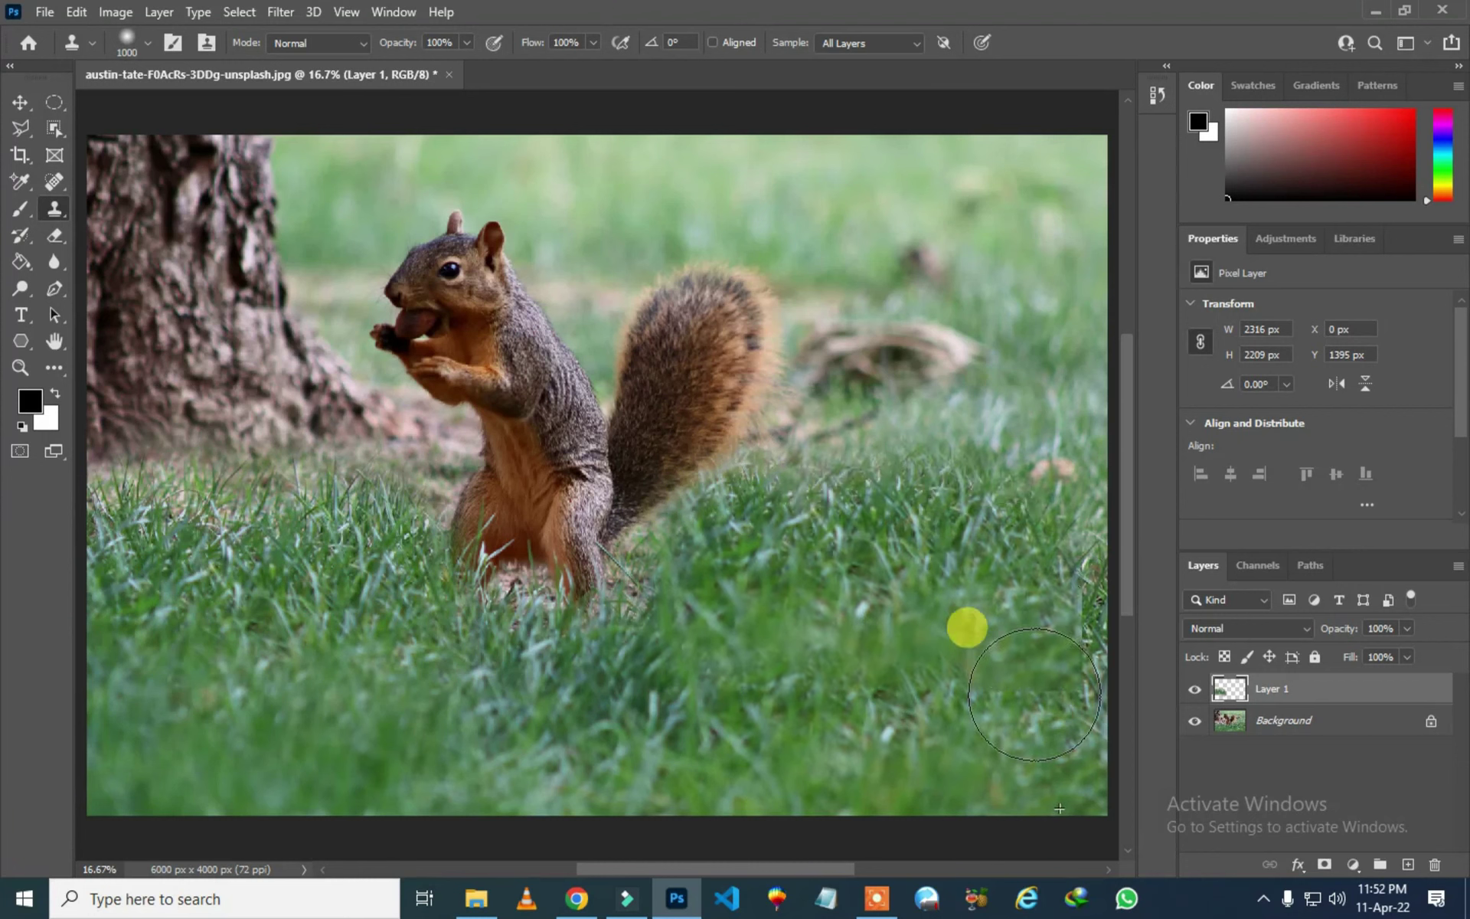
left_click(737, 48)
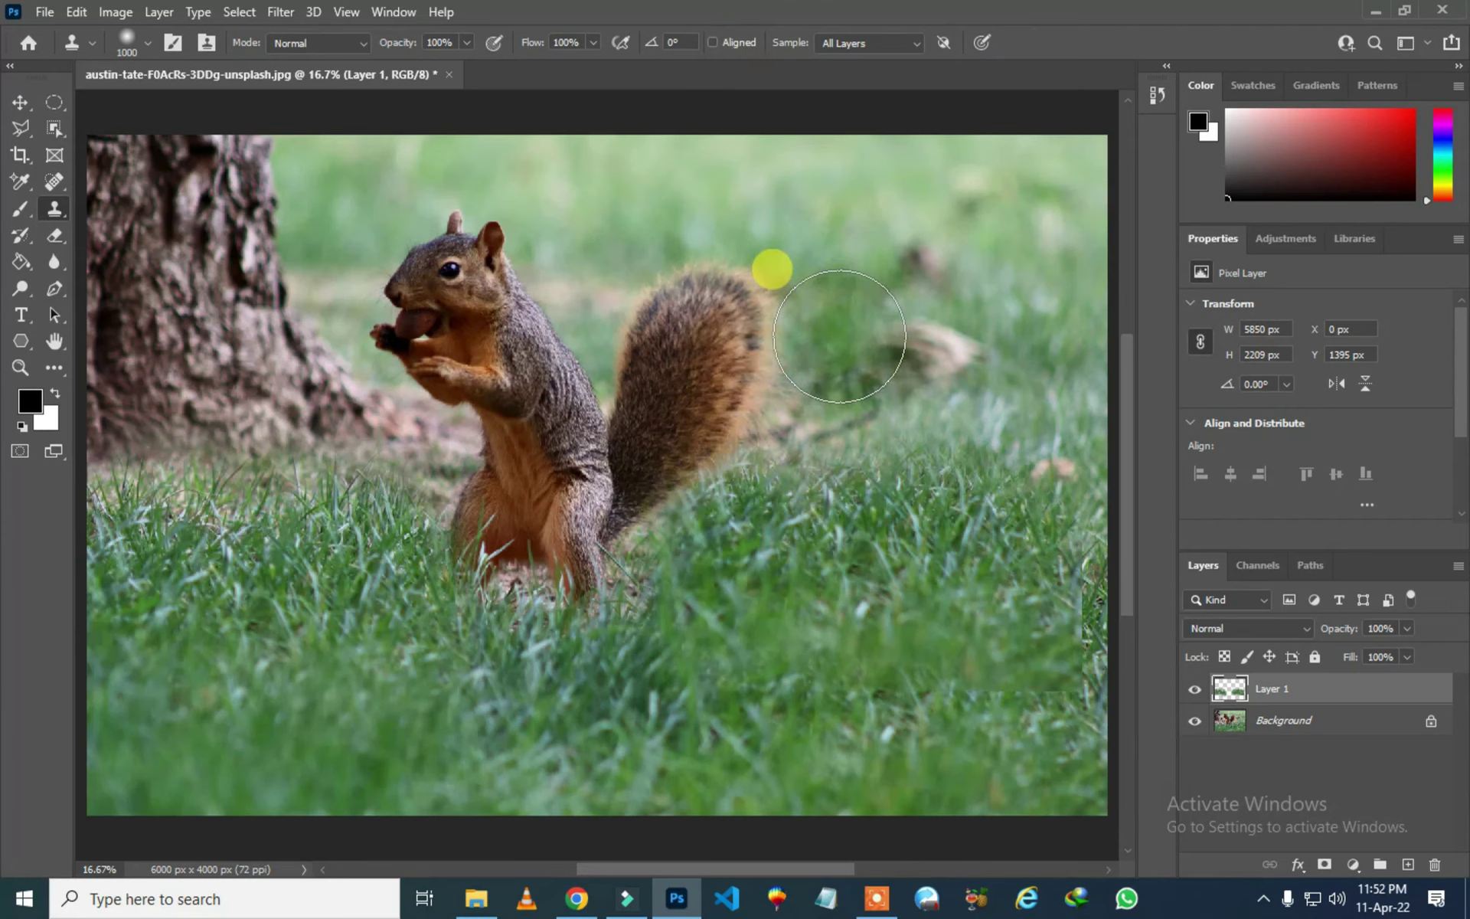
mouse_move(201, 503)
left_mouse_down()
mouse_move(272, 529)
mouse_move(381, 531)
mouse_move(411, 691)
left_mouse_up()
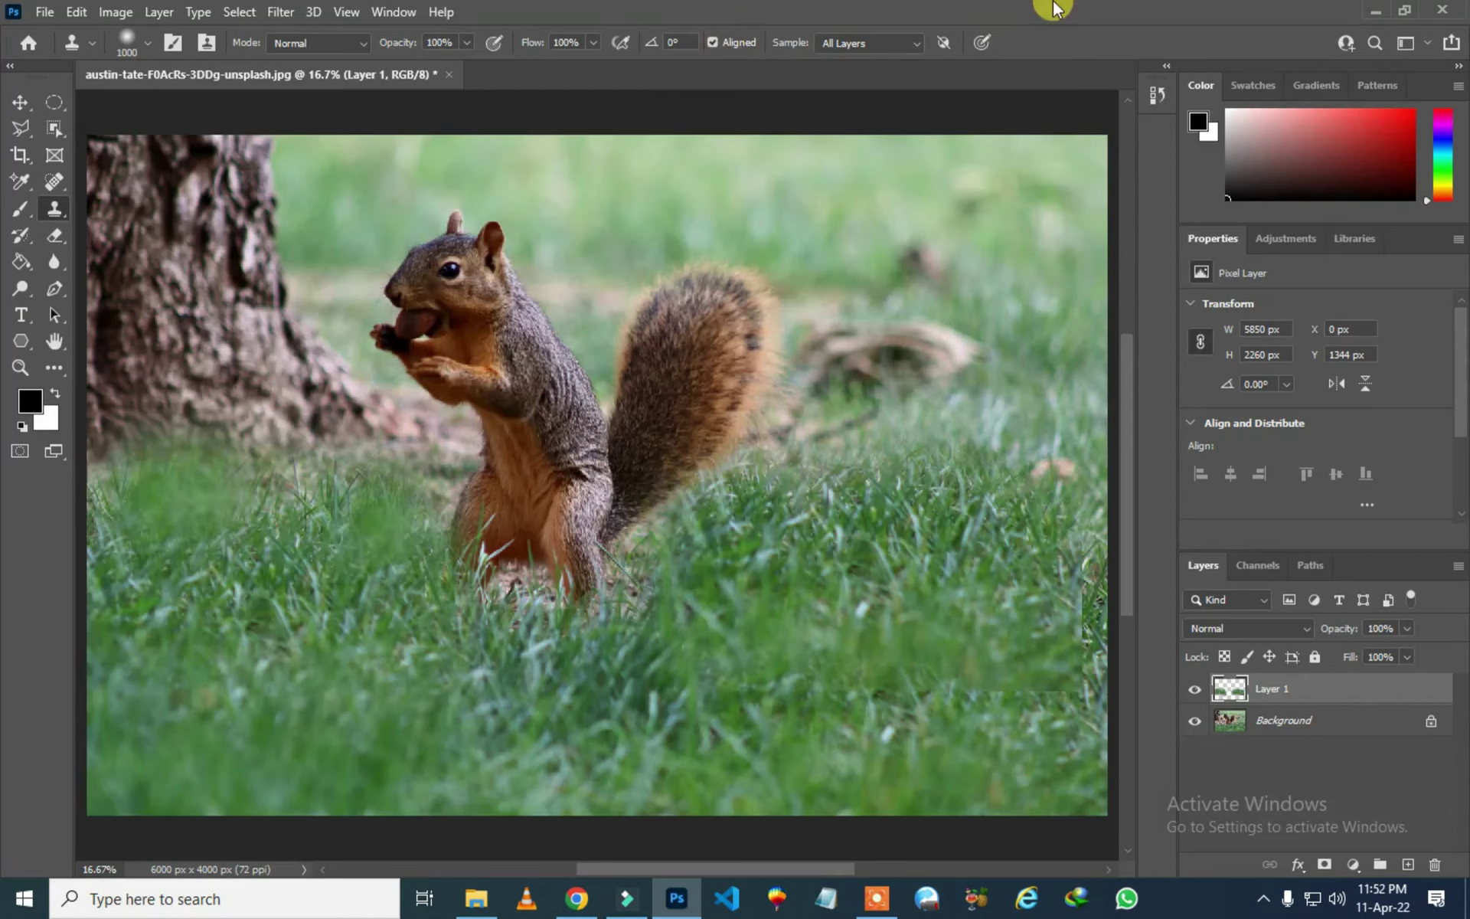
- Open the dog photo from the desktop in Photoshop and close the squirrel photo without saving
left_click(1376, 13)
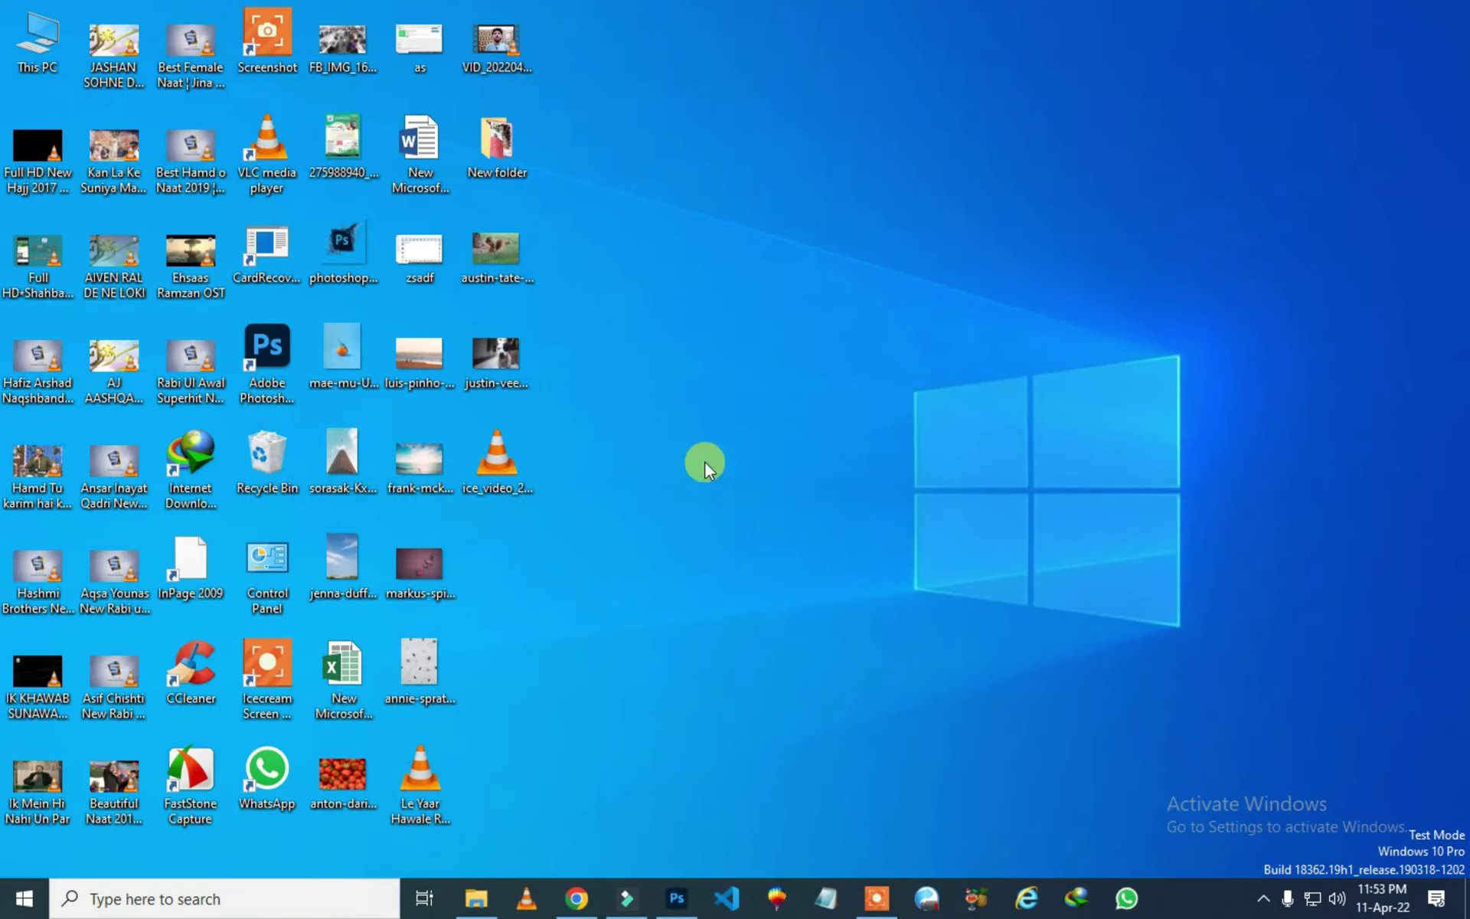
left_click_drag(507, 353, 769, 51)
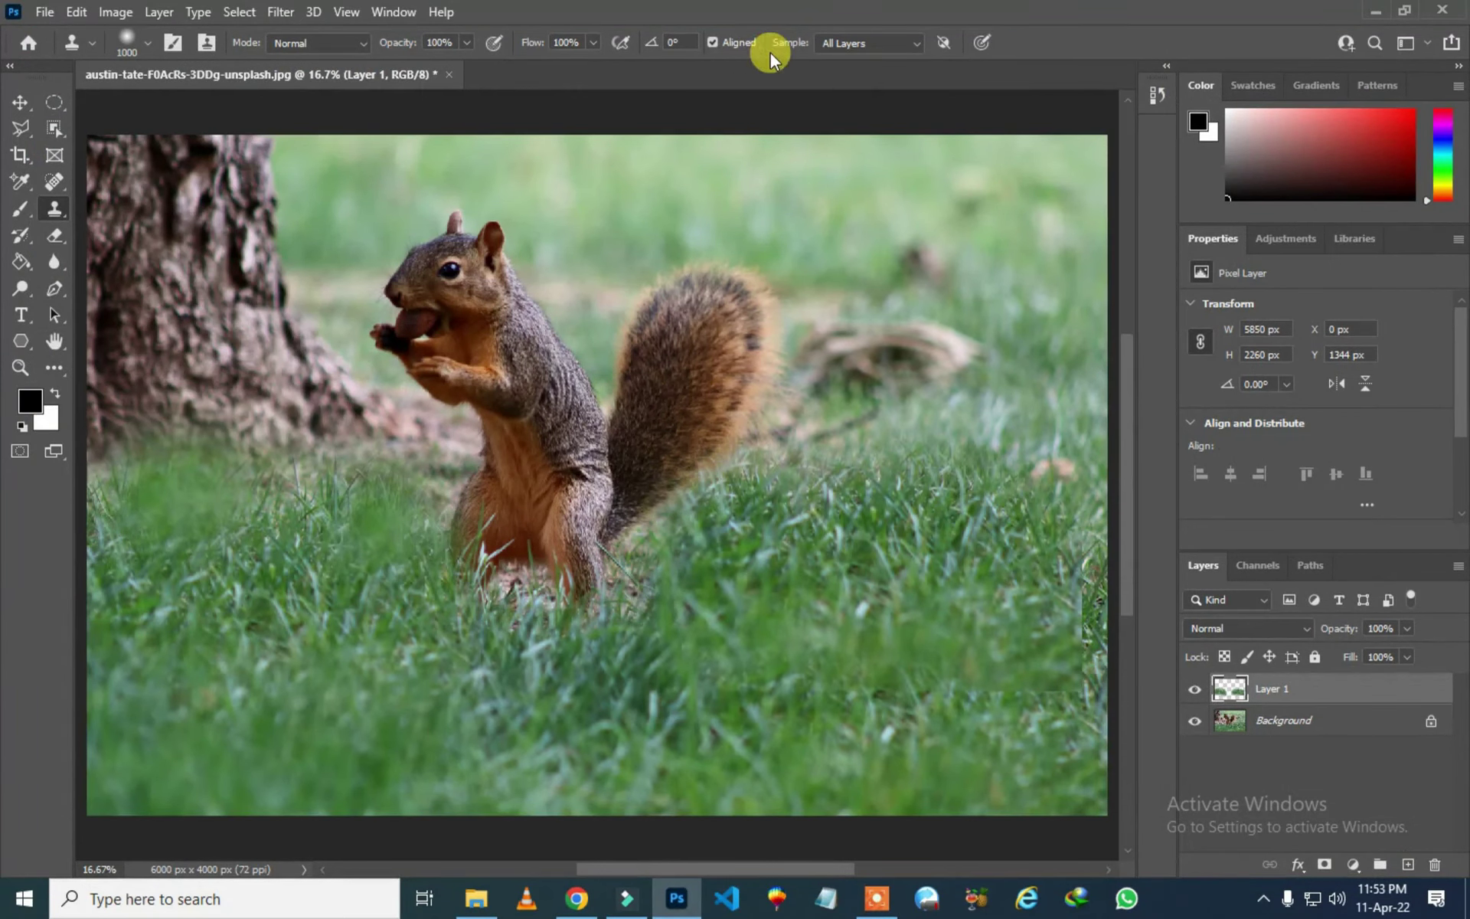
left_click(449, 75)
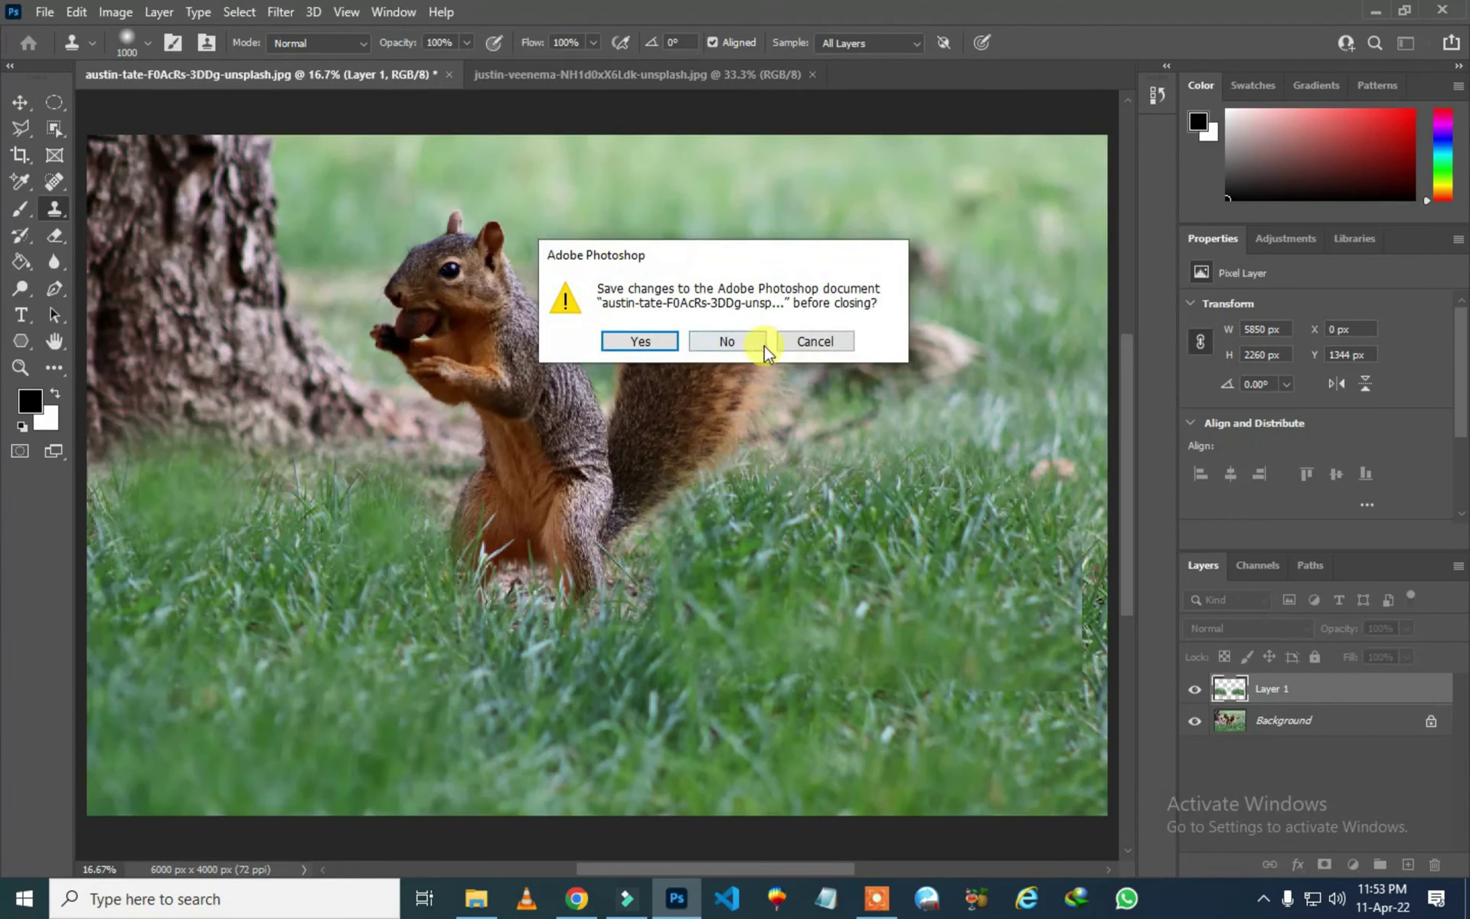
left_click(720, 337)
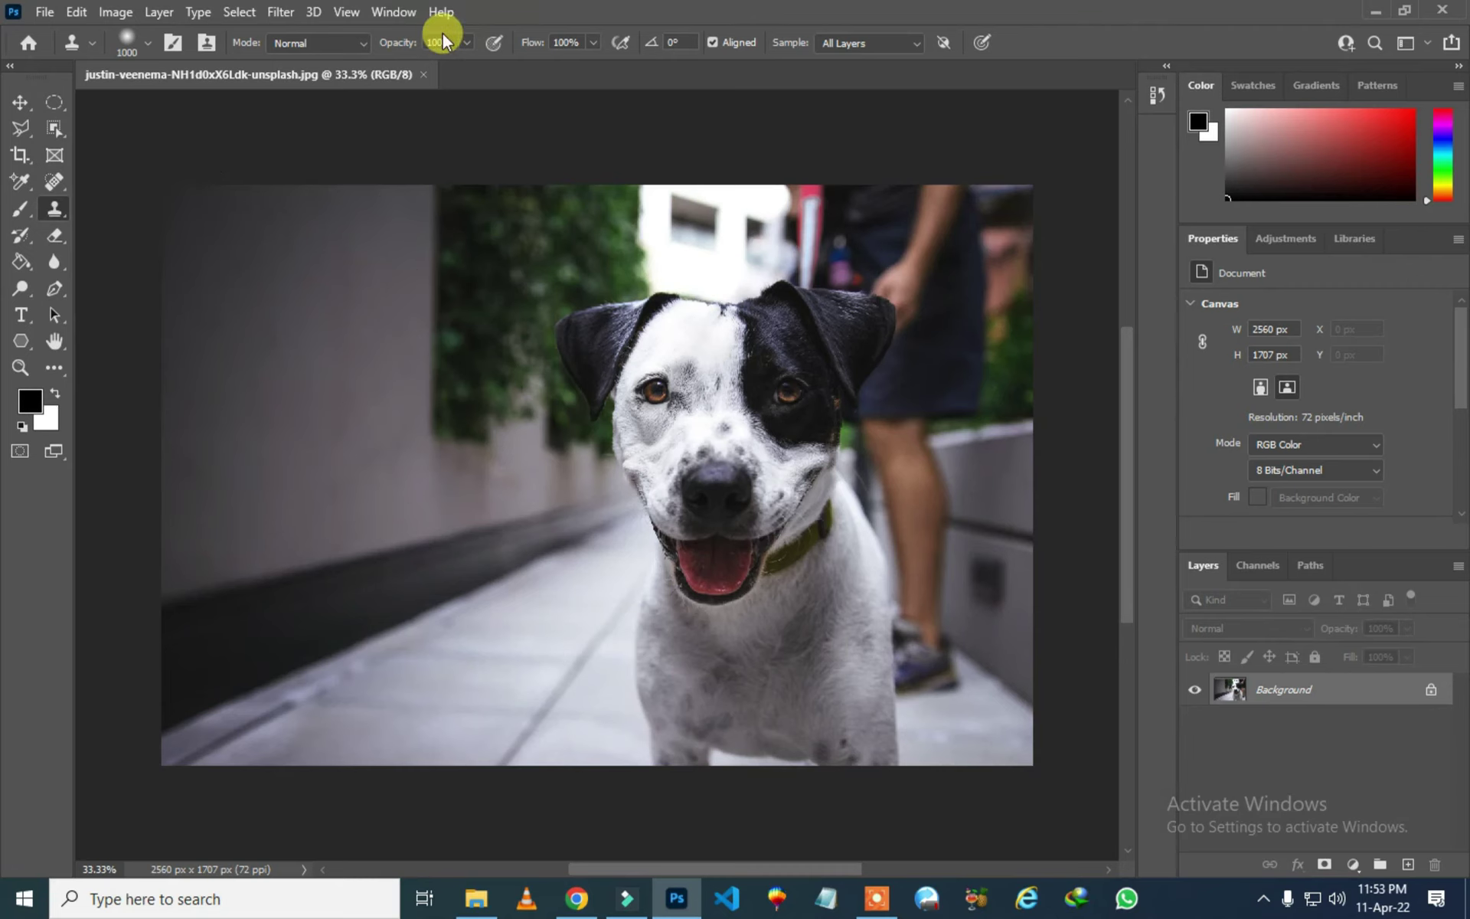
- Show the Clone Source settings beside the dog's face and activate the first clone source, flipped horizontally
left_click(393, 14)
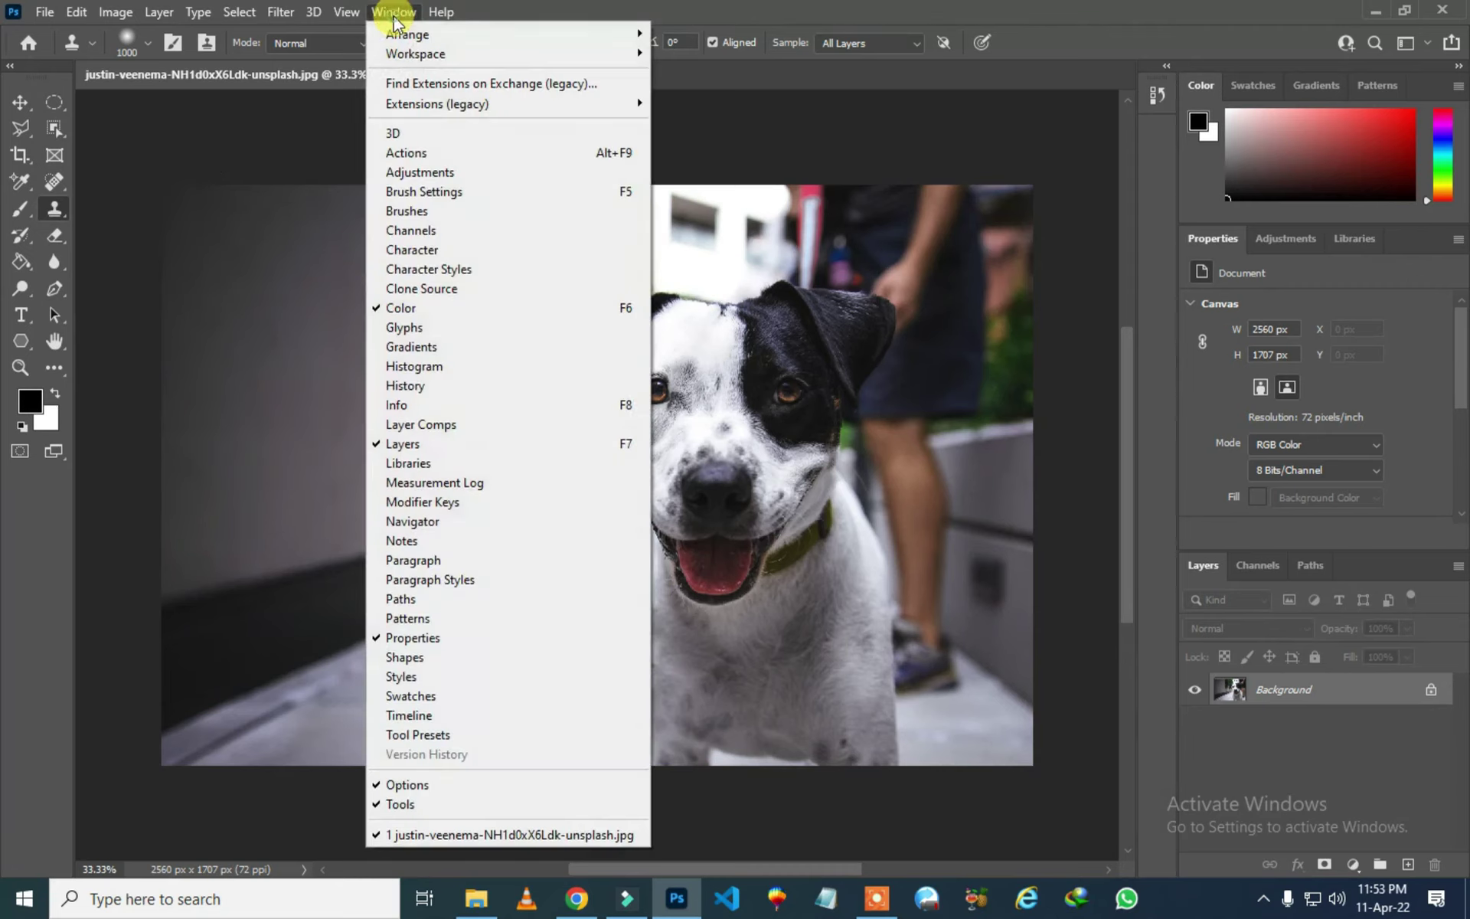
left_click(446, 288)
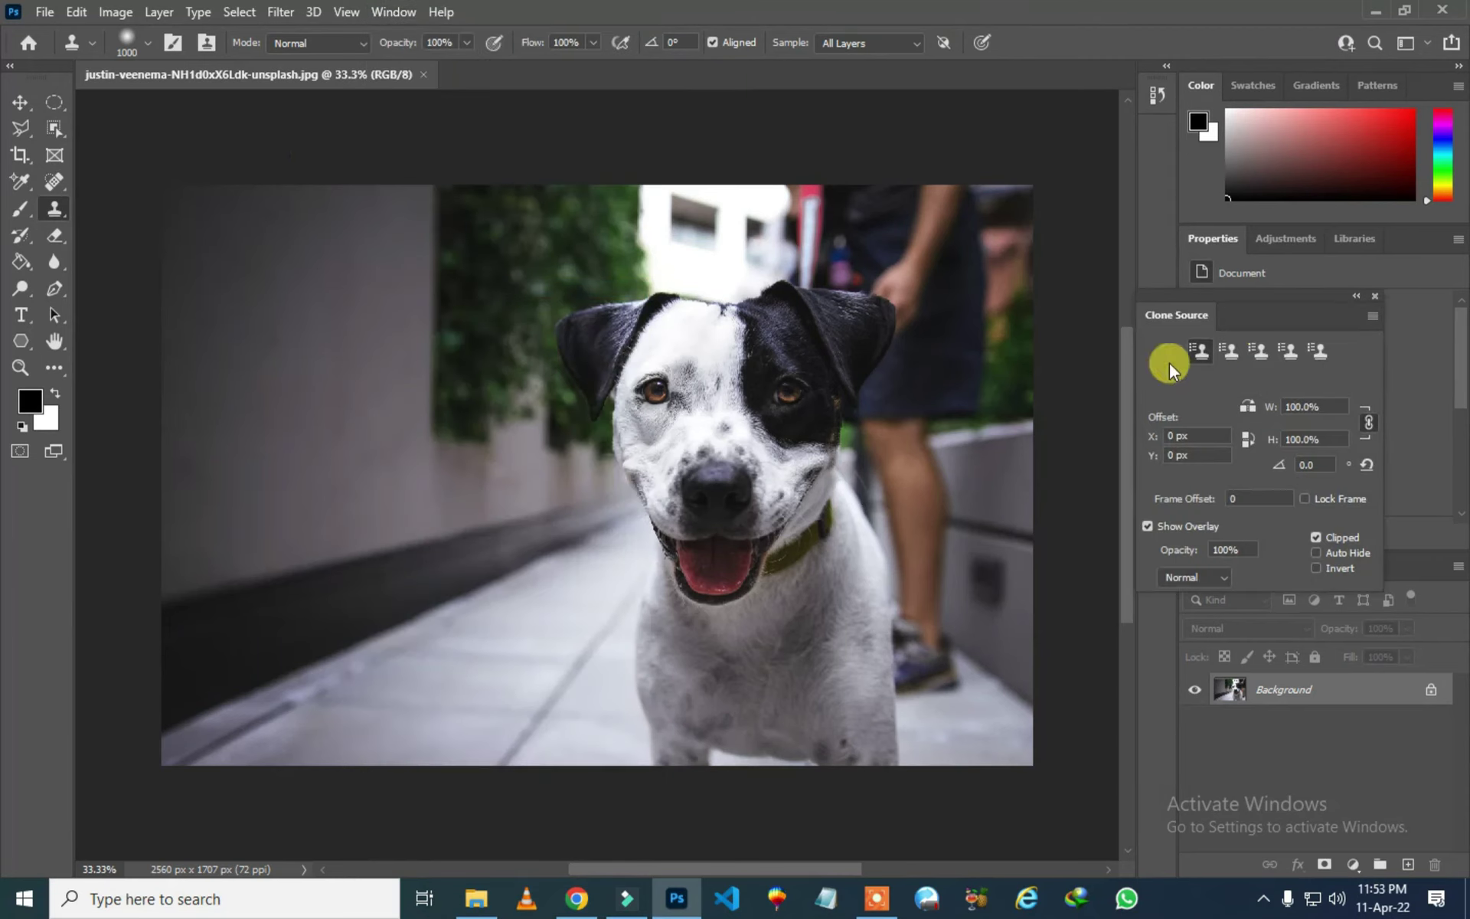
mouse_move(1277, 310)
left_mouse_down()
mouse_move(1285, 296)
mouse_move(1135, 260)
mouse_move(1128, 222)
mouse_move(1090, 213)
left_mouse_up()
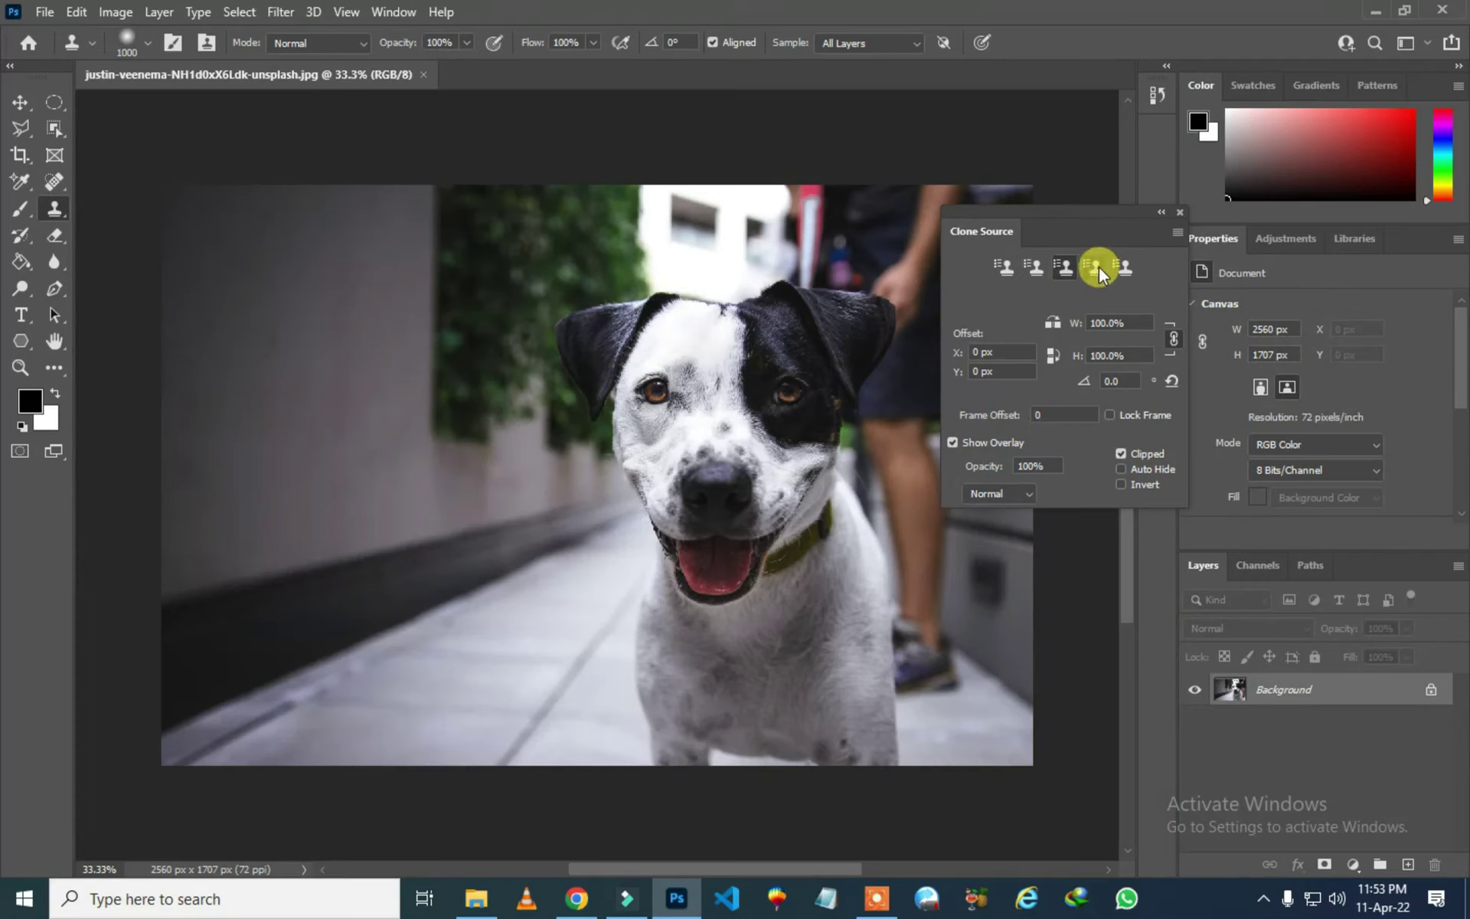
left_click(1124, 267)
left_click(1005, 262)
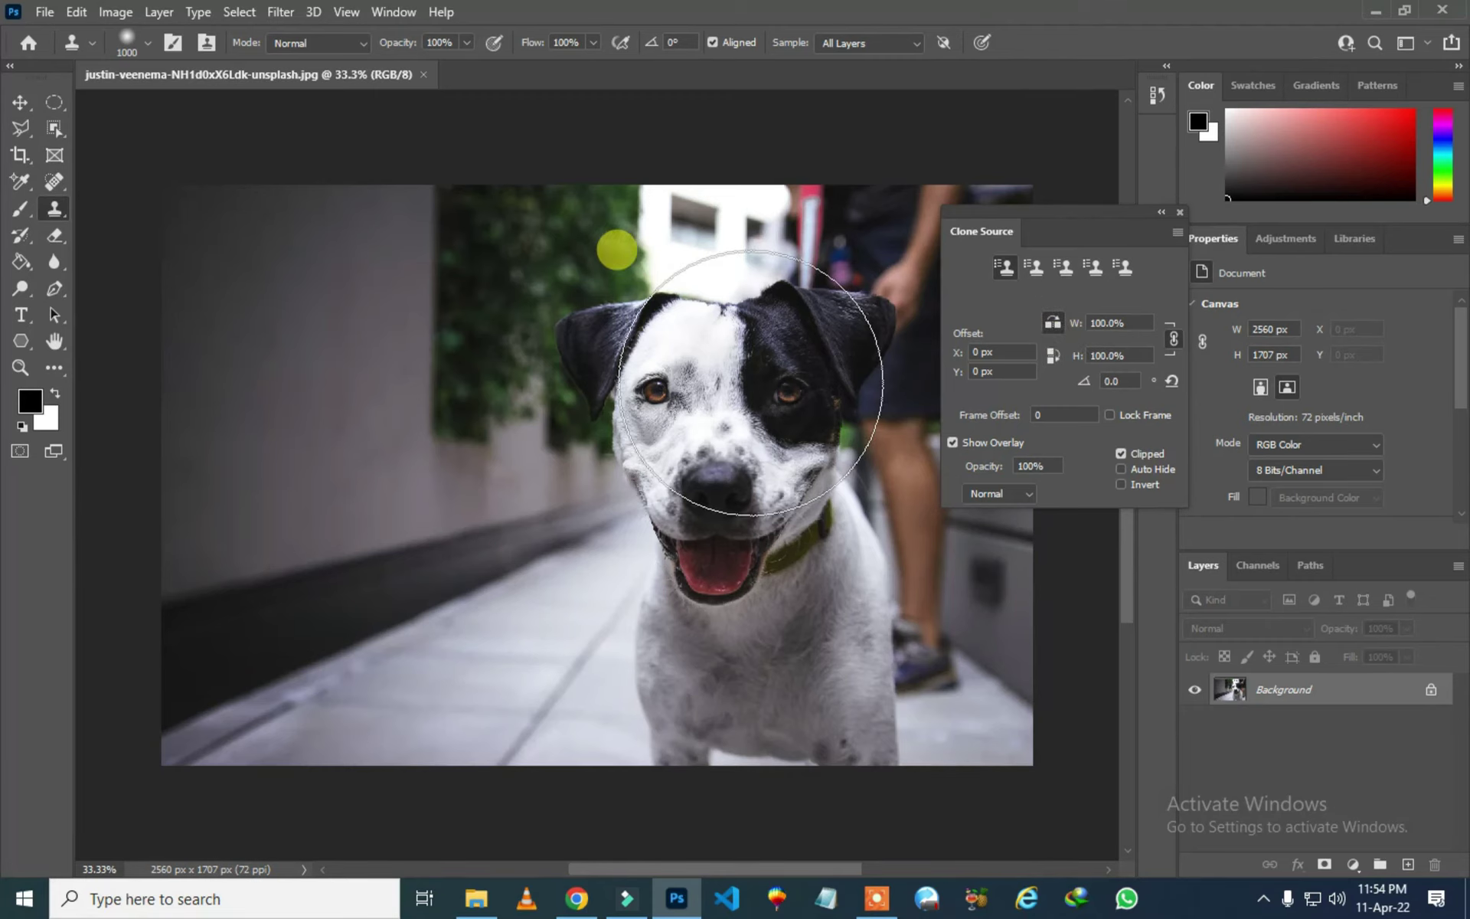
- Reduce the brush size to 125 and sample the dog's eye on the black side of its face
key("bracketleft")
key("bracketleft")
key("bracketleft")
key("bracketleft")
key("bracketleft")
key("bracketleft")
key("bracketleft")
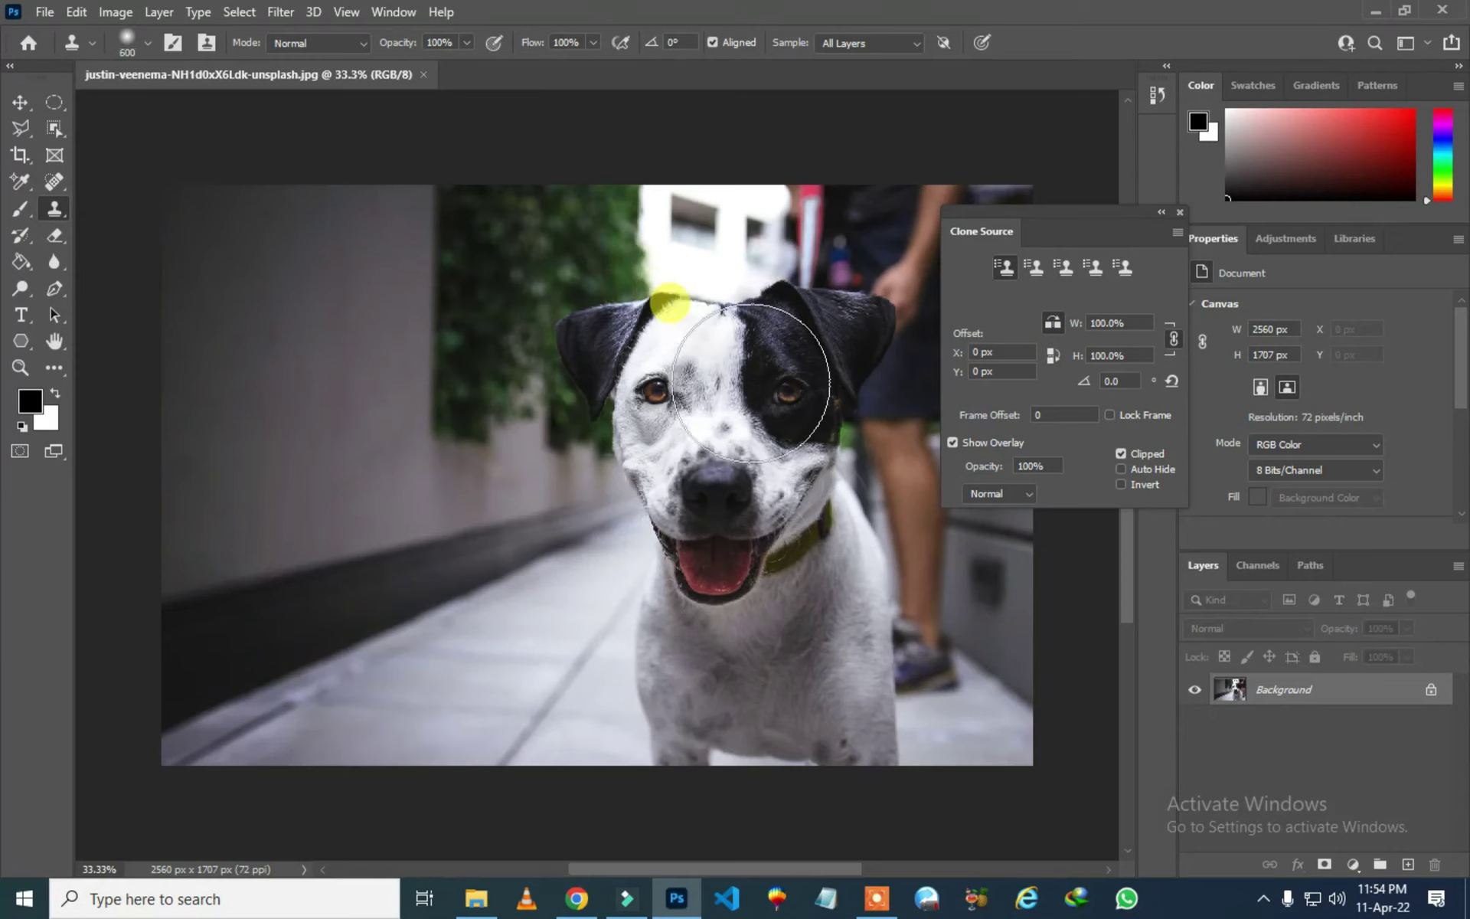
key("bracketleft")
key("bracketleft")
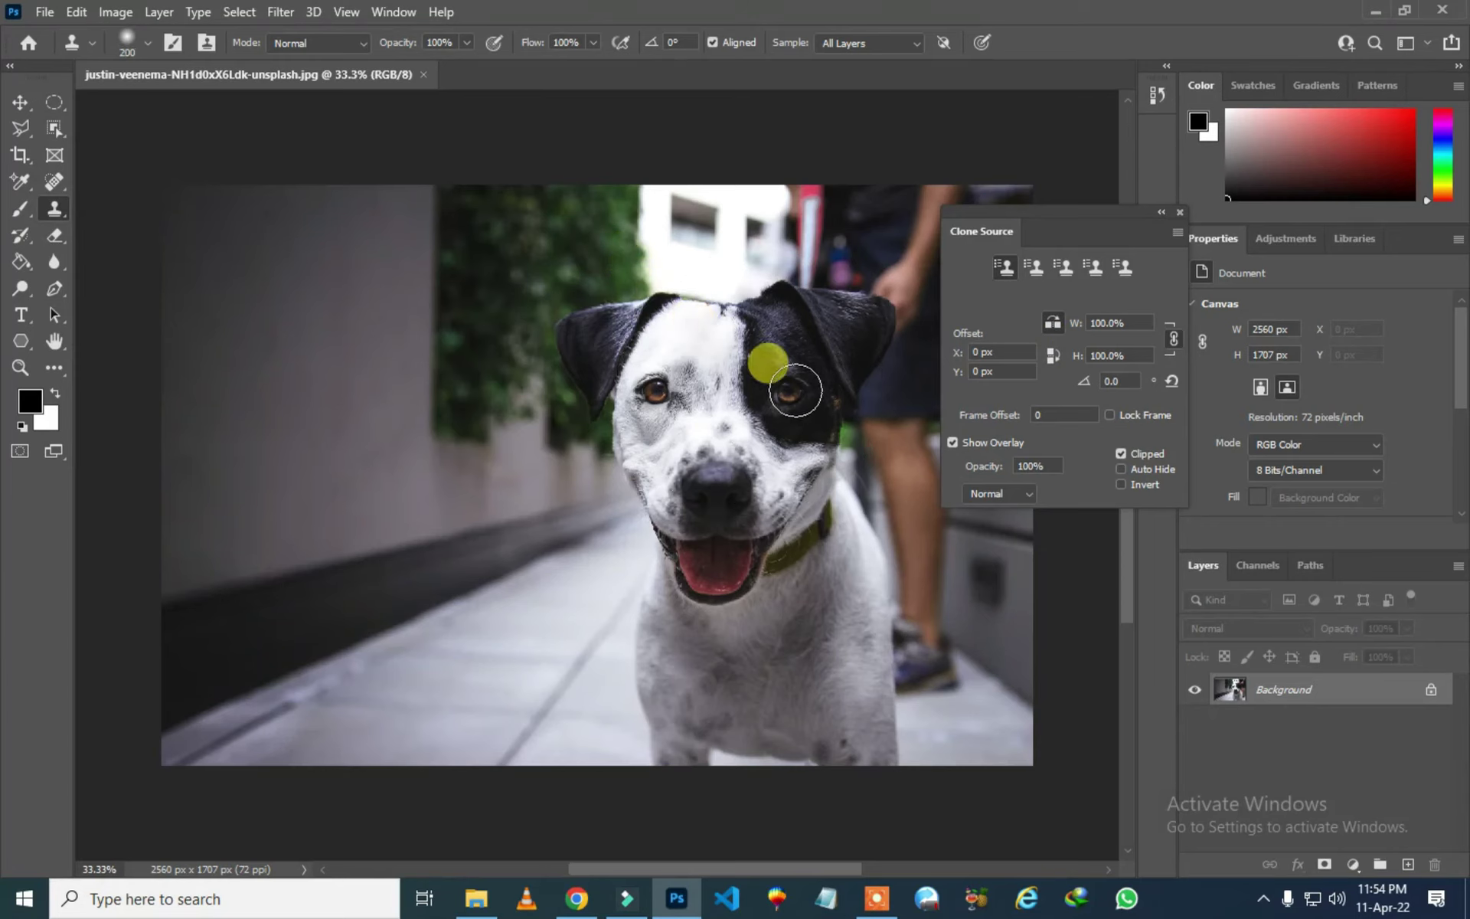
key("bracketleft")
key("bracketleft")
key("bracketleft")
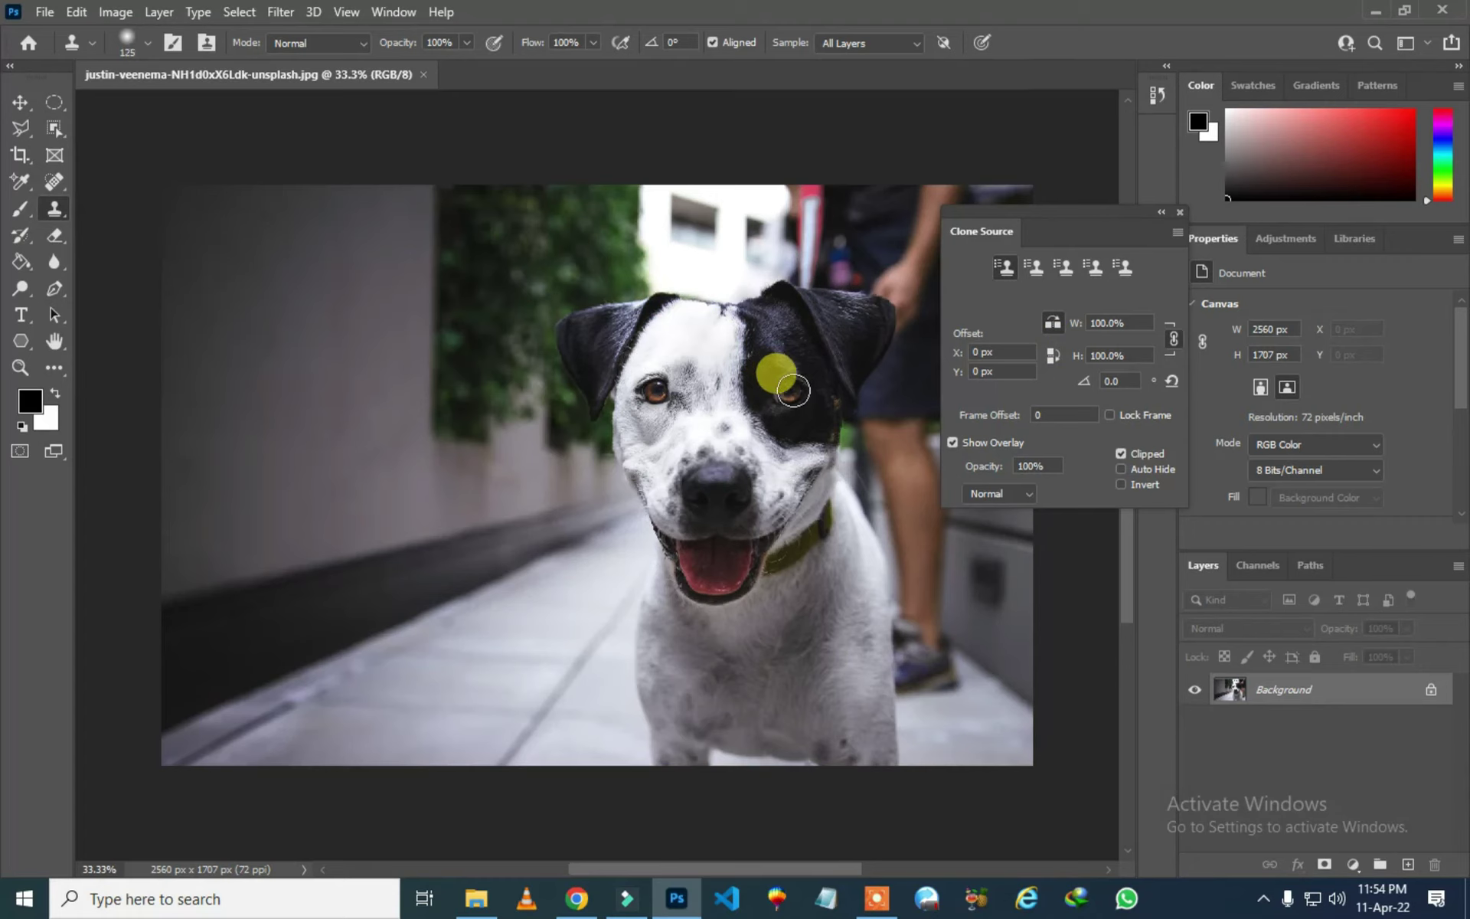
left_click(793, 391, "alt")
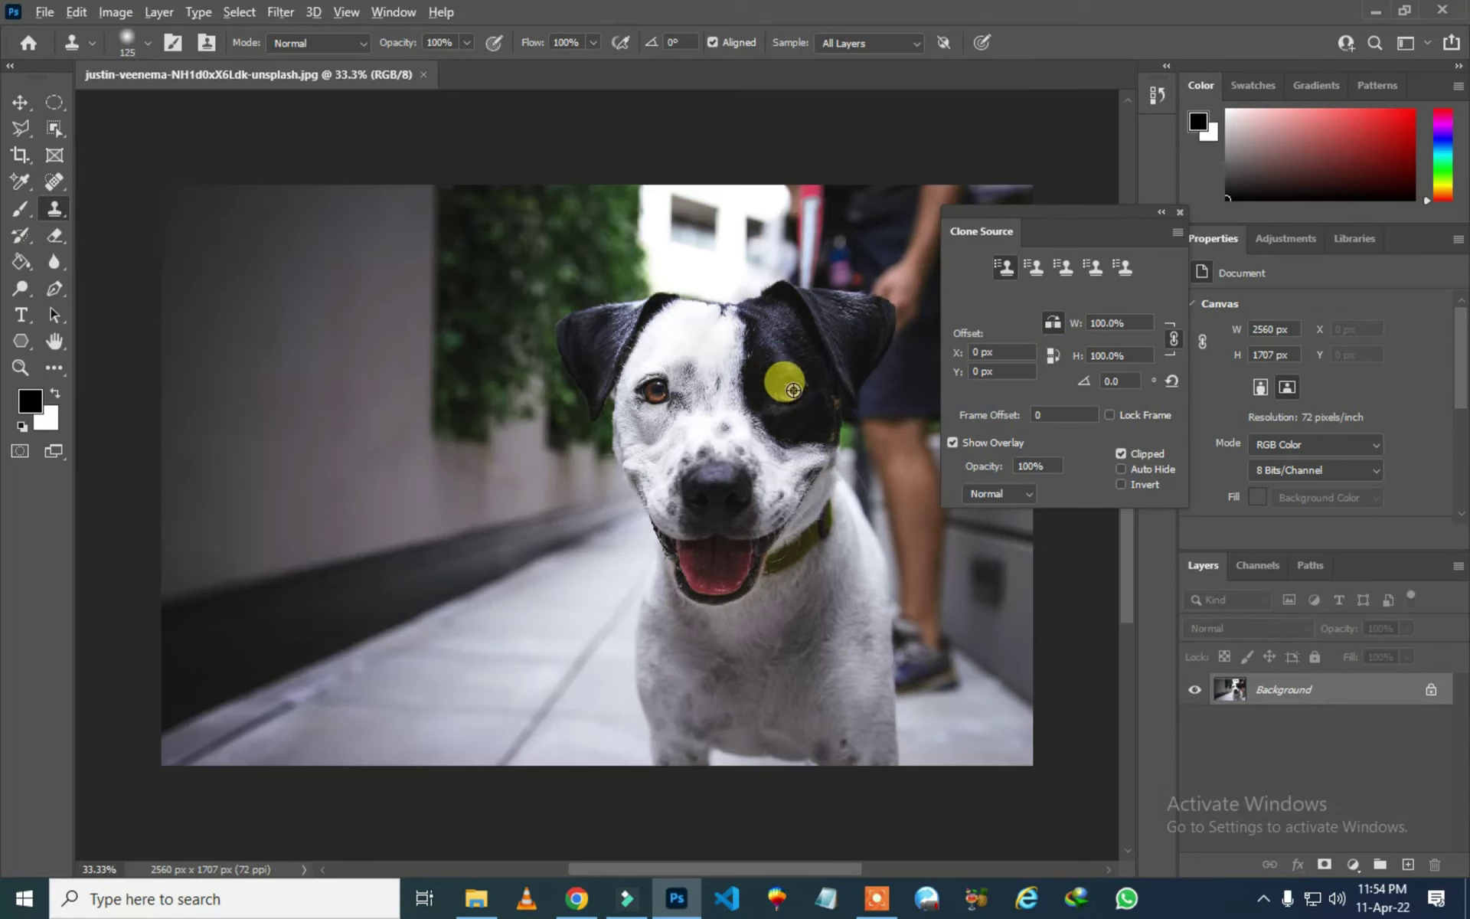
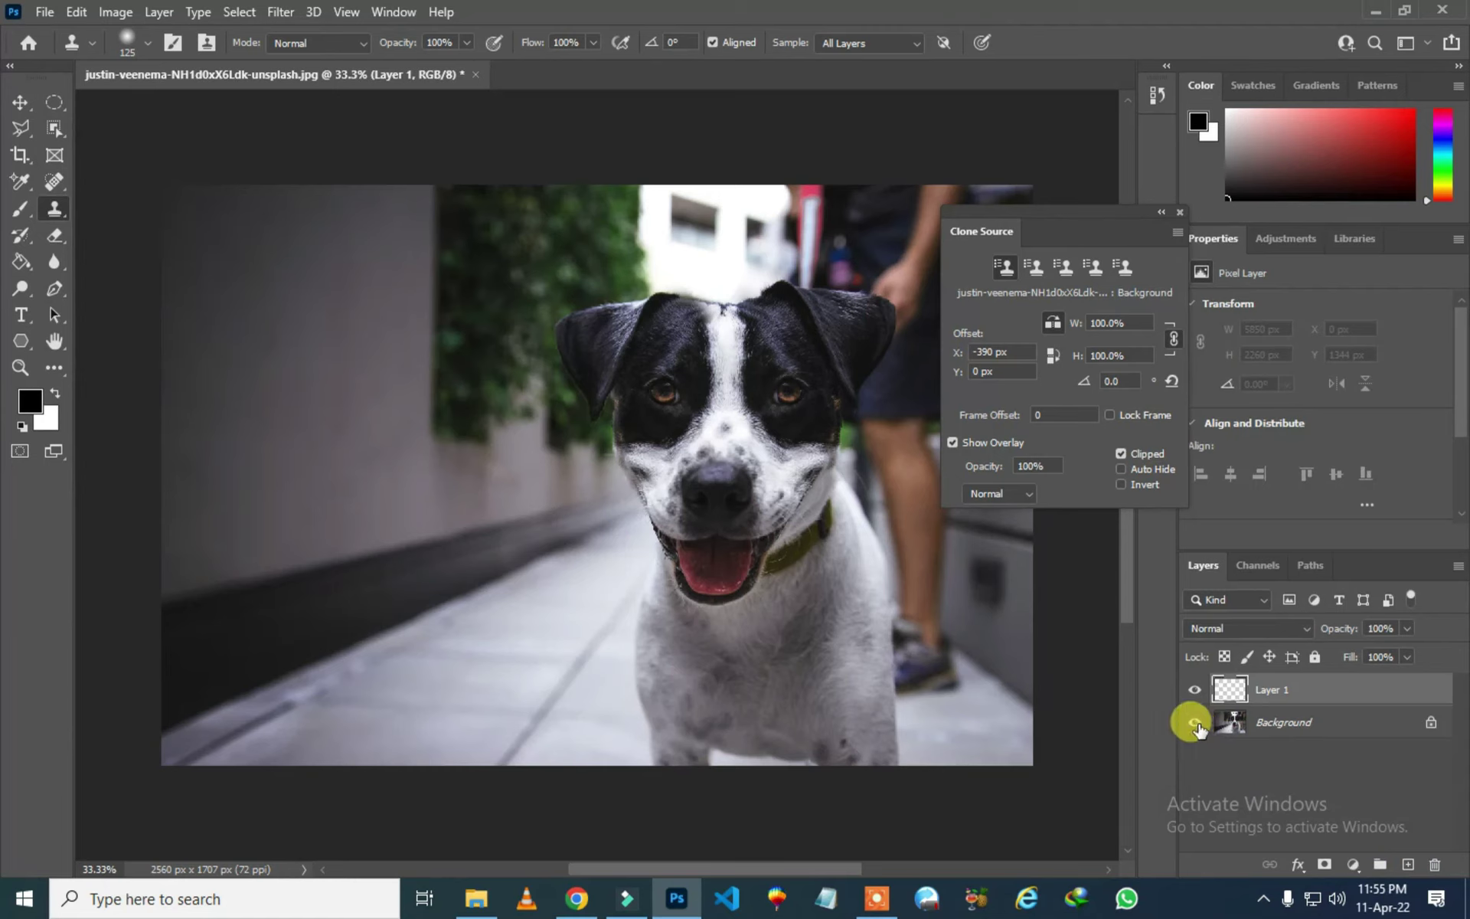
- Delete the empty layer, undo the black patch cloned onto the Background, and add a new layer
key("Delete")
key("ctrl+z")
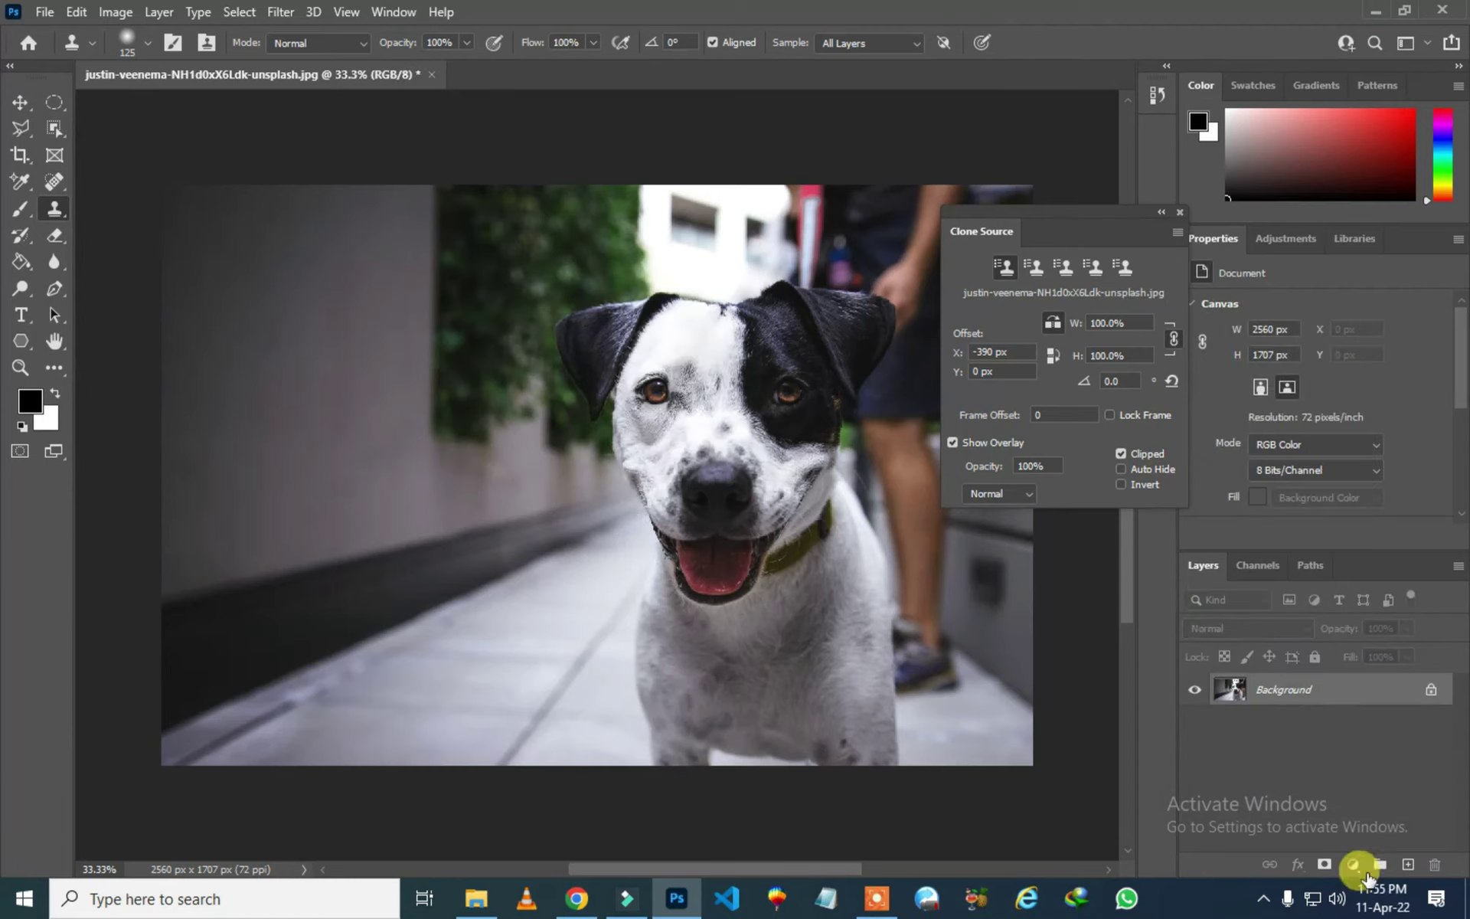
left_click(1410, 865)
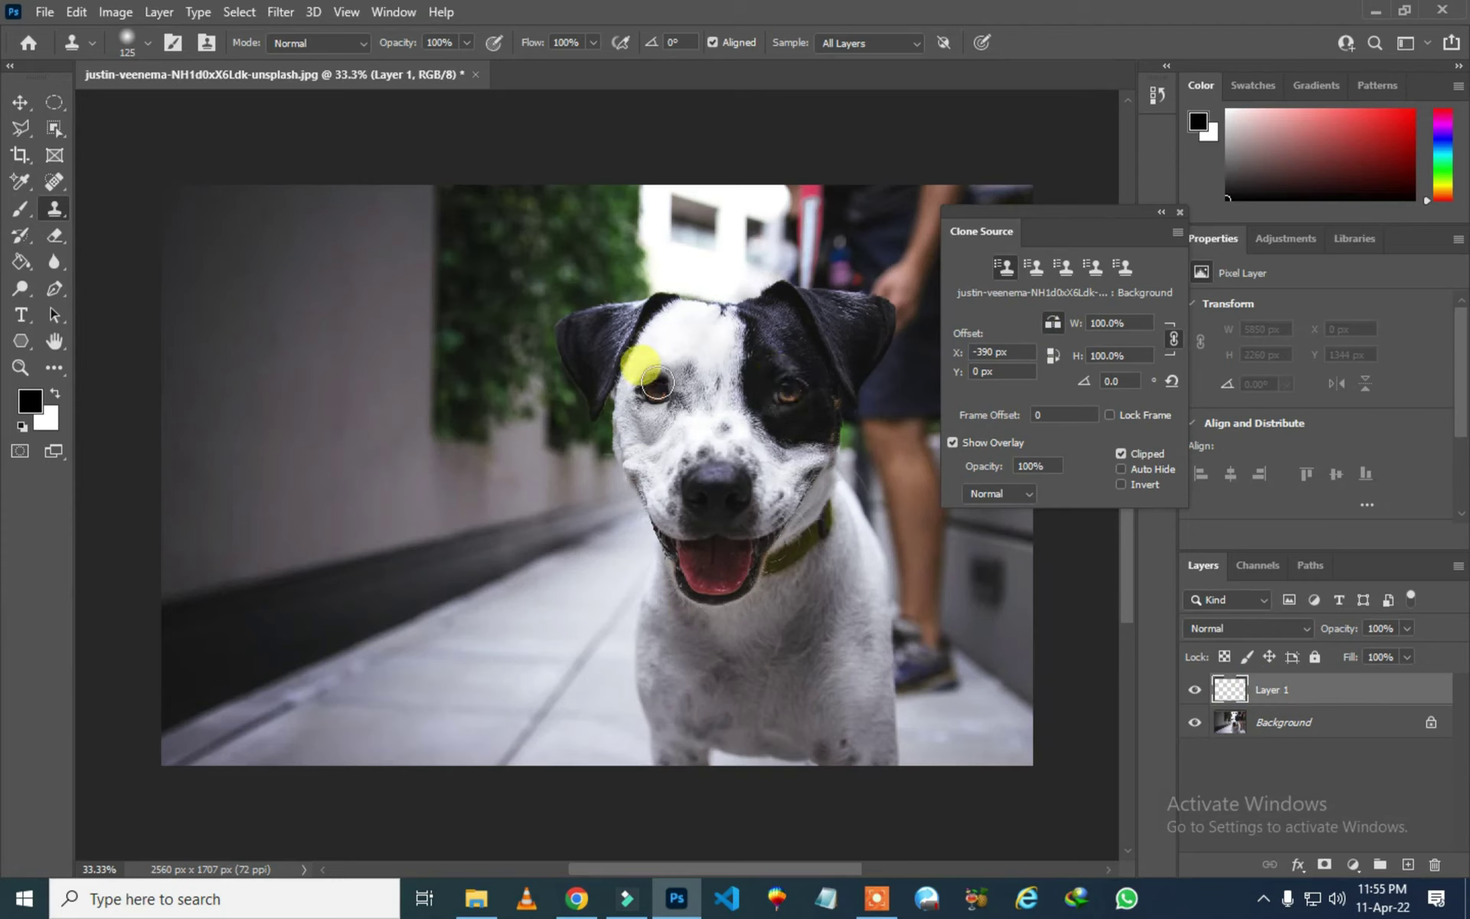
- Clone the black eye patch over the white side of the dog's face on Layer 1, and compare by toggling both layers' visibility
mouse_move(656, 383)
left_mouse_down()
mouse_move(673, 343)
mouse_move(664, 400)
mouse_move(673, 315)
mouse_move(687, 317)
mouse_move(689, 385)
mouse_move(697, 317)
mouse_move(682, 424)
mouse_move(646, 468)
mouse_move(664, 327)
mouse_move(632, 397)
mouse_move(632, 381)
mouse_move(645, 472)
mouse_move(664, 430)
mouse_move(664, 482)
mouse_move(667, 405)
mouse_move(664, 421)
mouse_move(693, 406)
left_mouse_up()
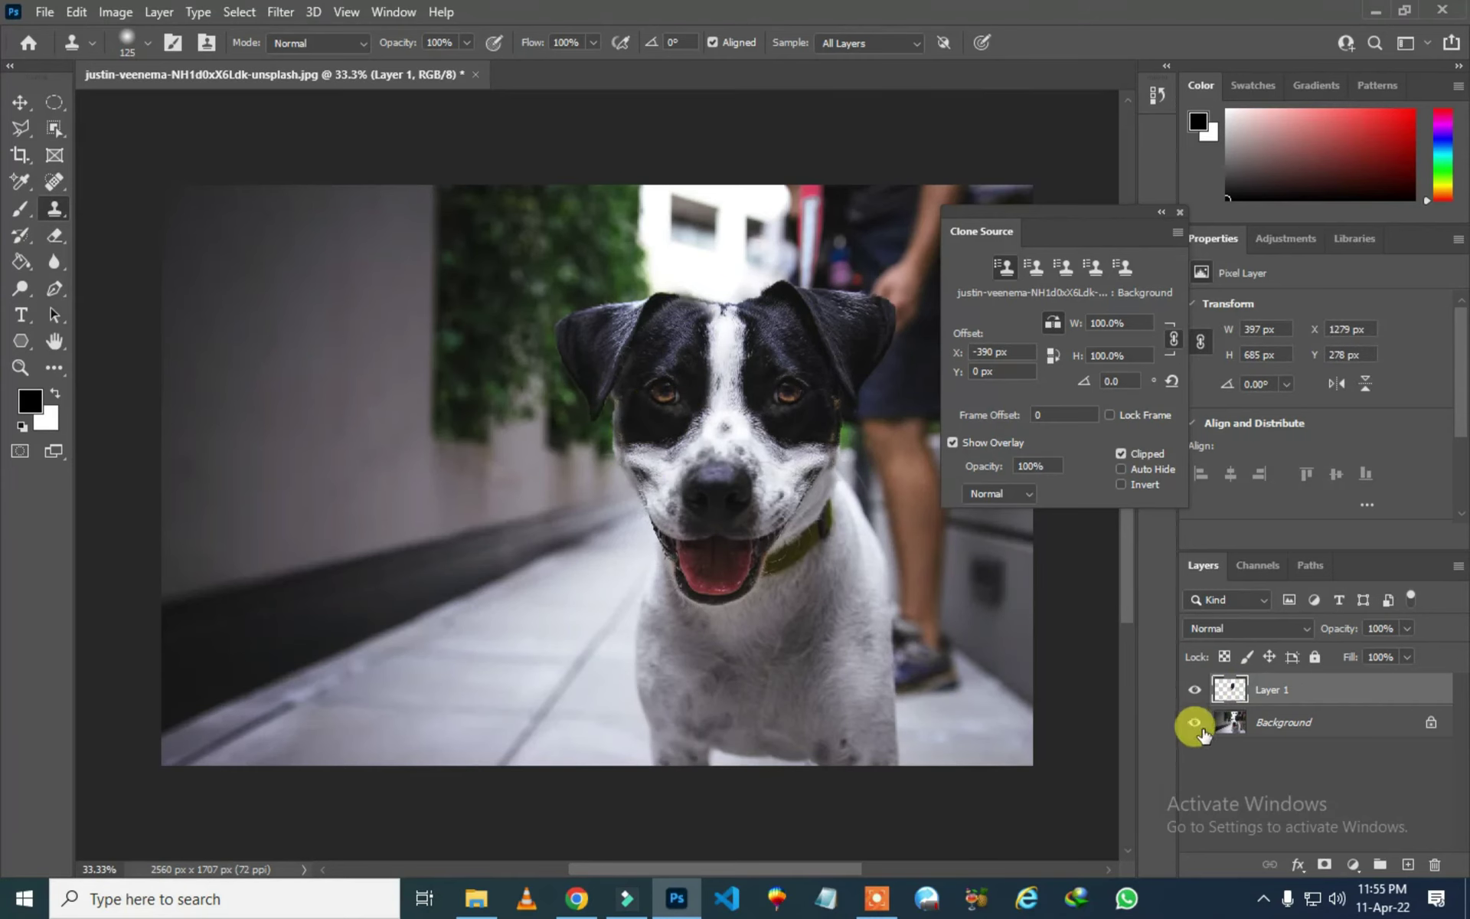
left_click(1193, 723)
left_click(1193, 722)
left_click(1194, 690)
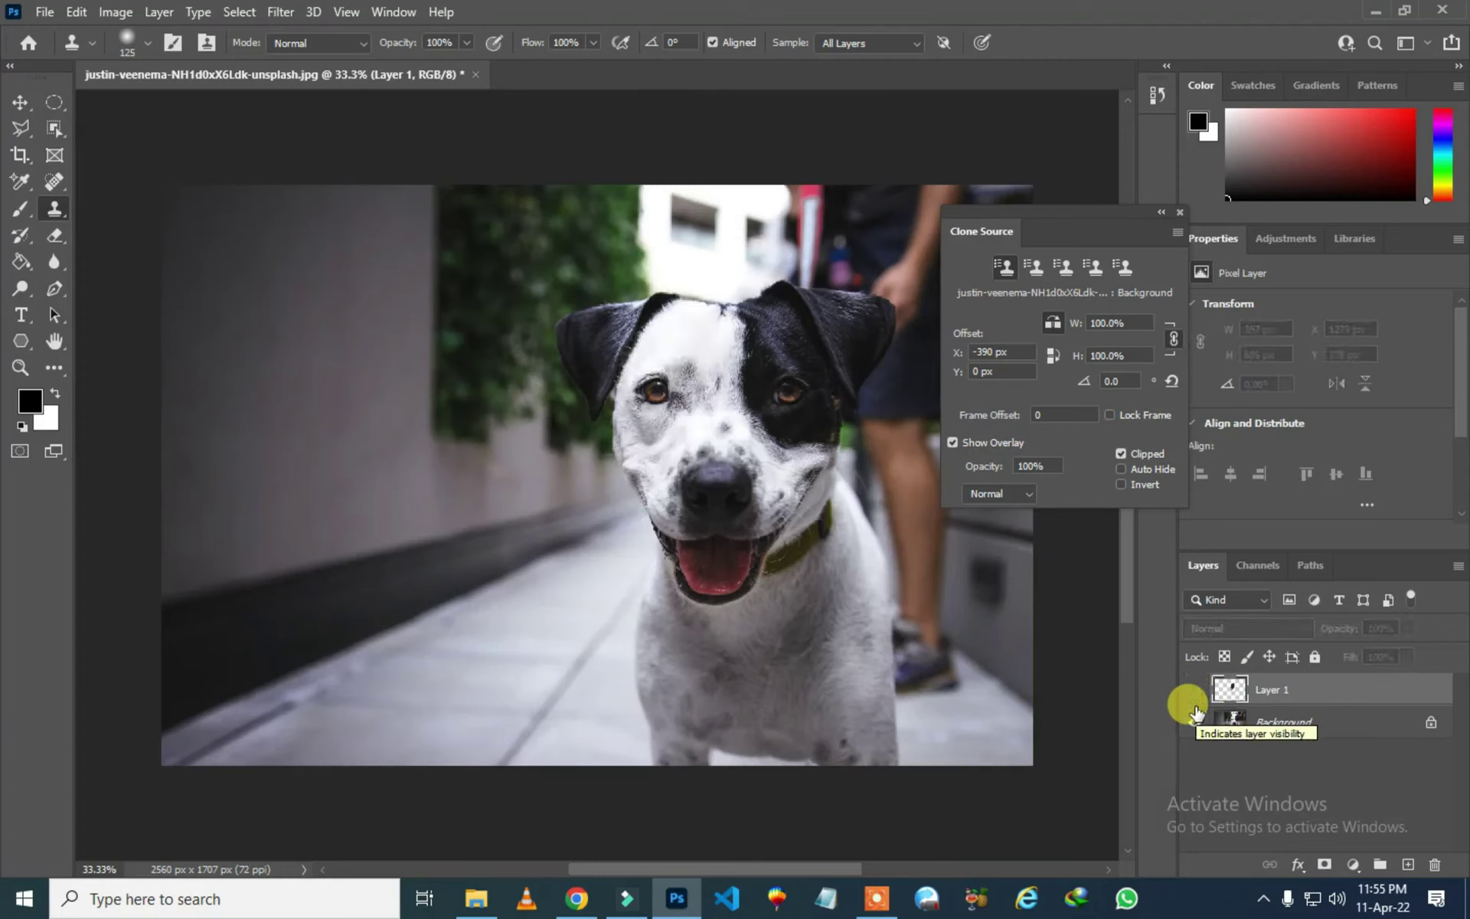
left_click(1195, 690)
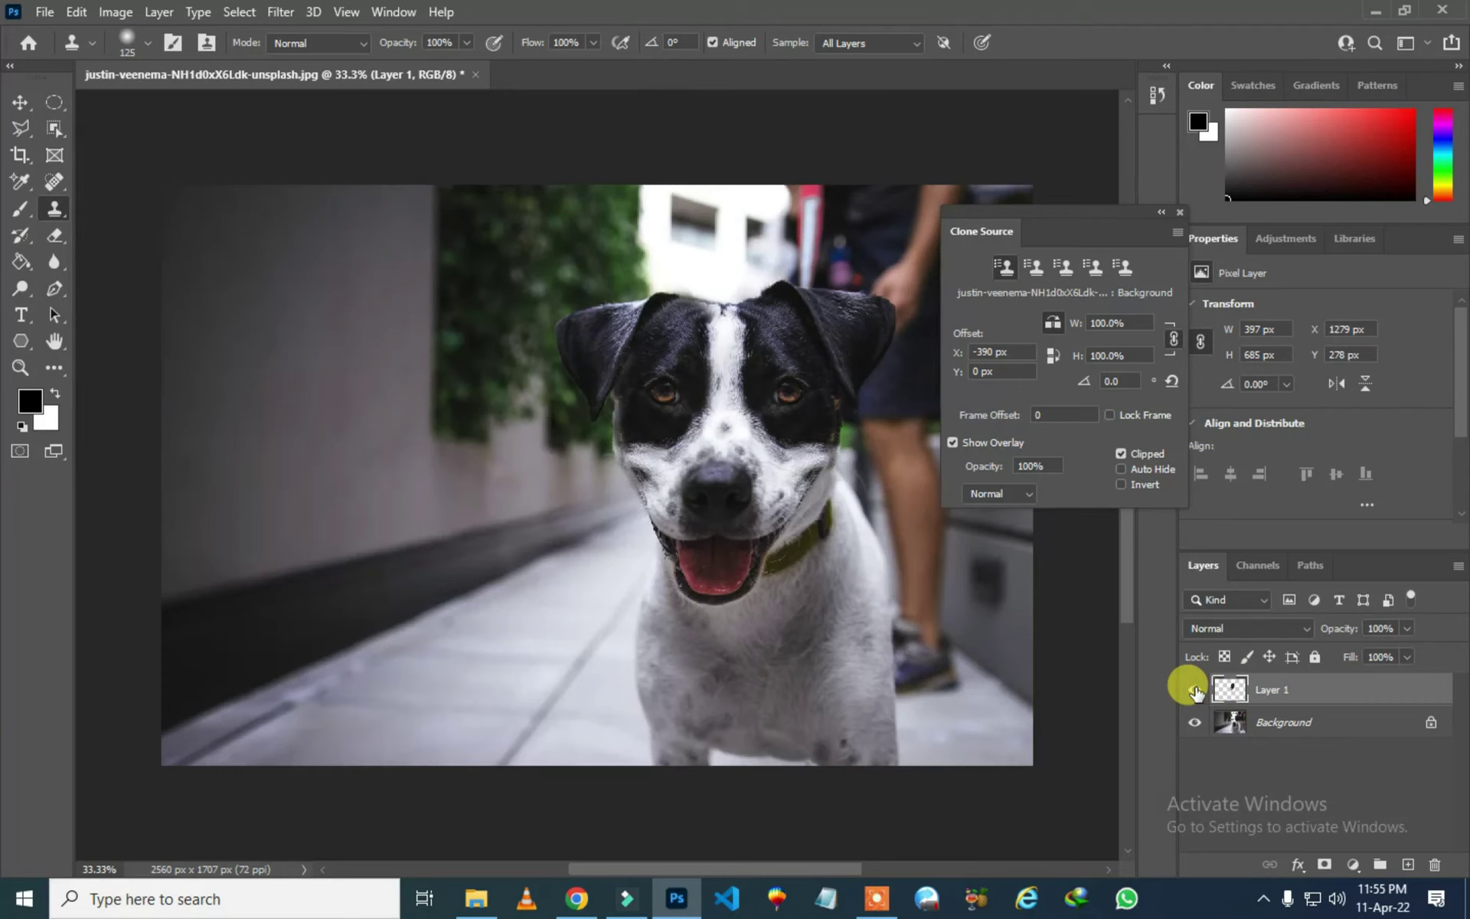
- Scale the clone source to 61% in width and height and rotate it by -4.4 degrees
left_click(1054, 317)
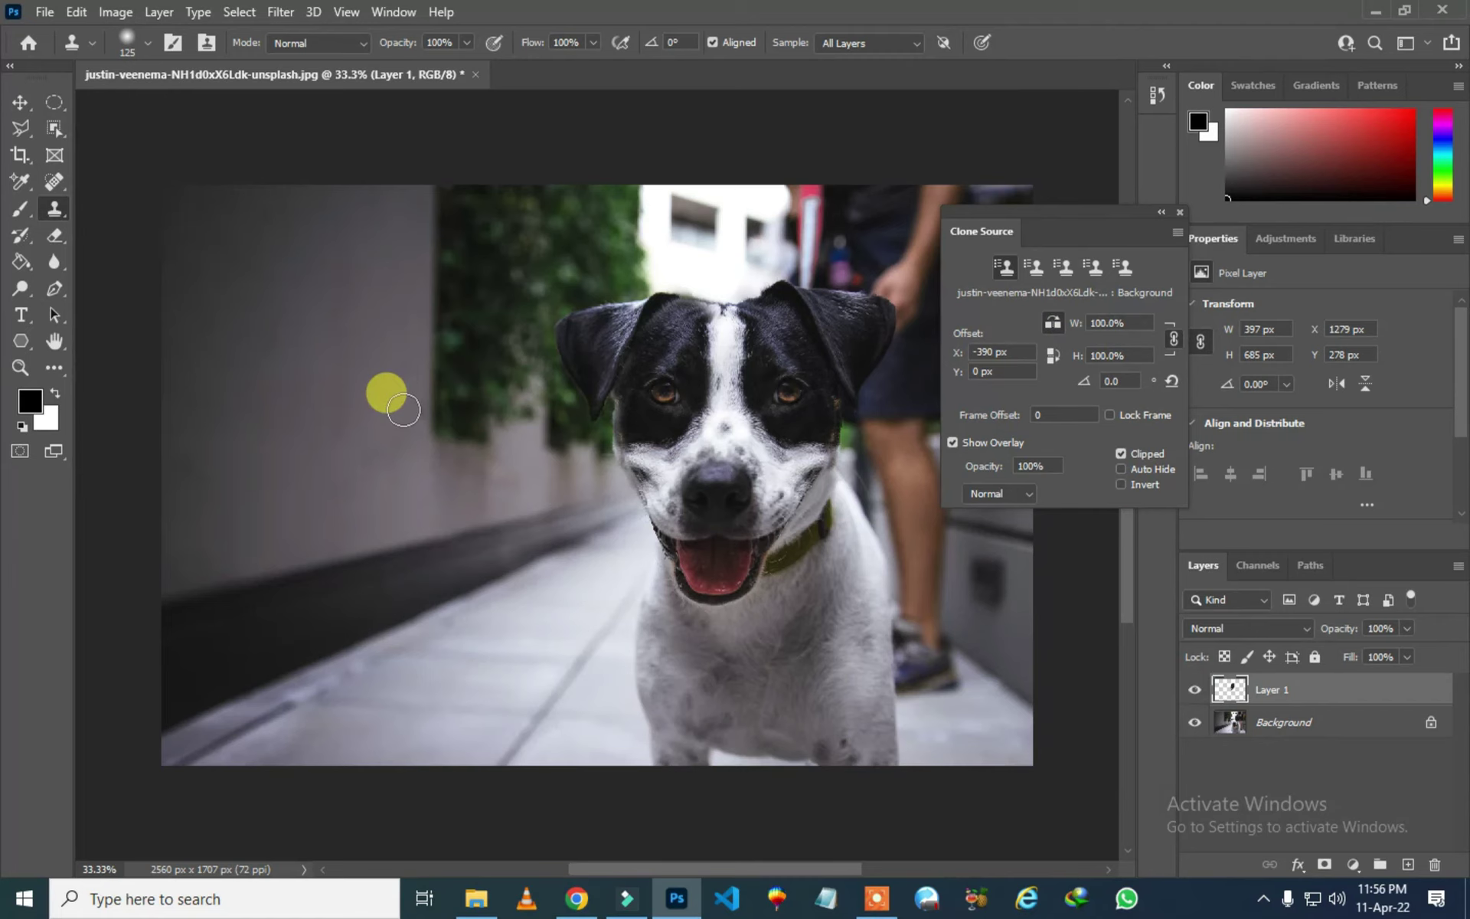
left_click(1107, 328)
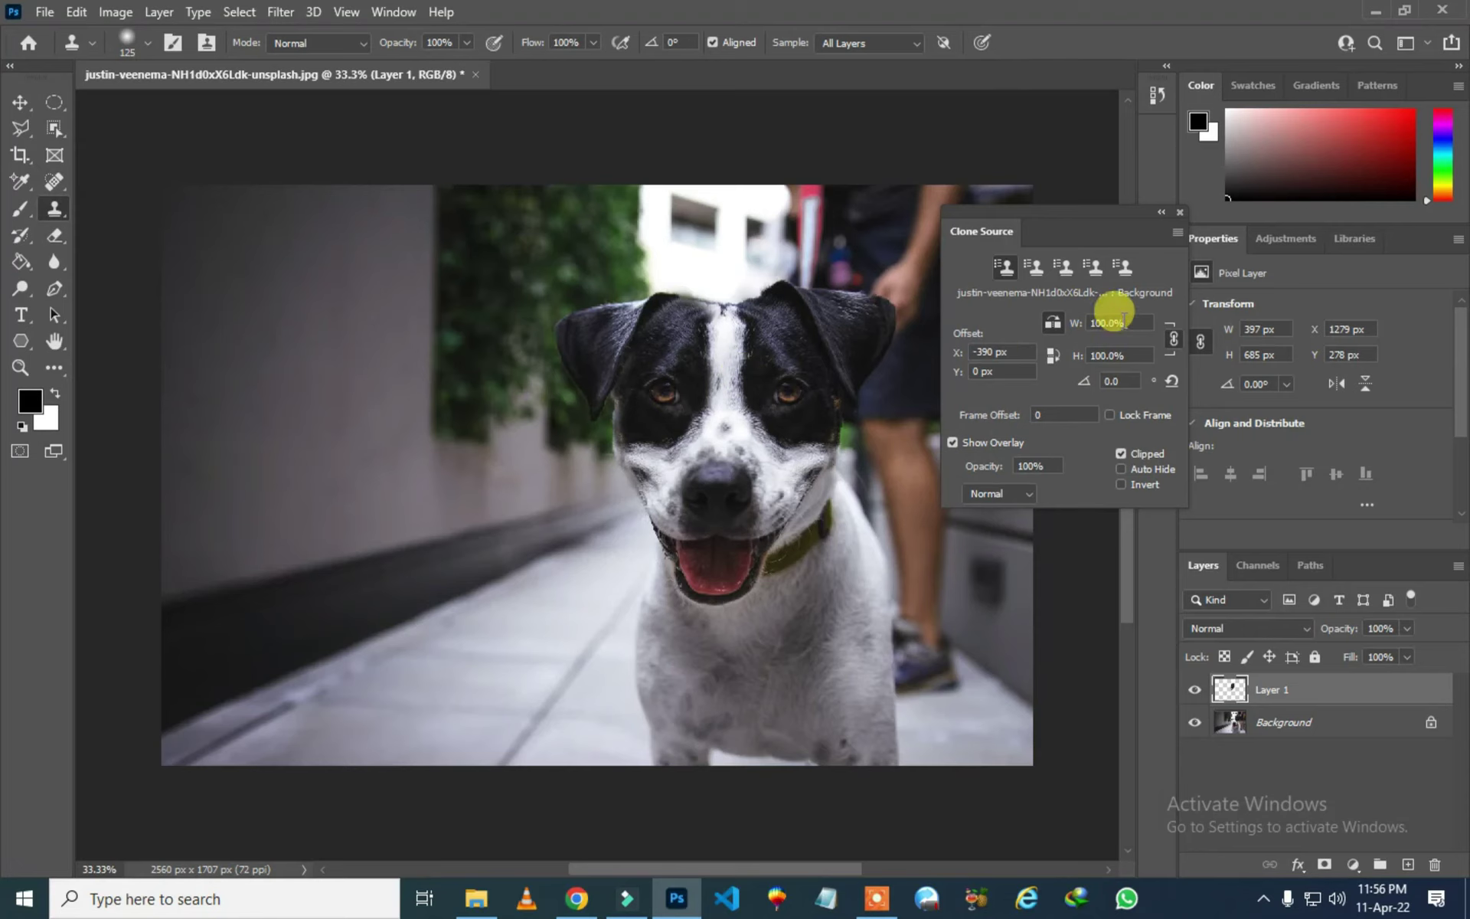
double_click(1110, 322)
type("61")
key("Return")
mouse_move(1081, 384)
left_mouse_down()
mouse_move(1005, 375)
mouse_move(1110, 380)
mouse_move(1046, 392)
left_mouse_up()
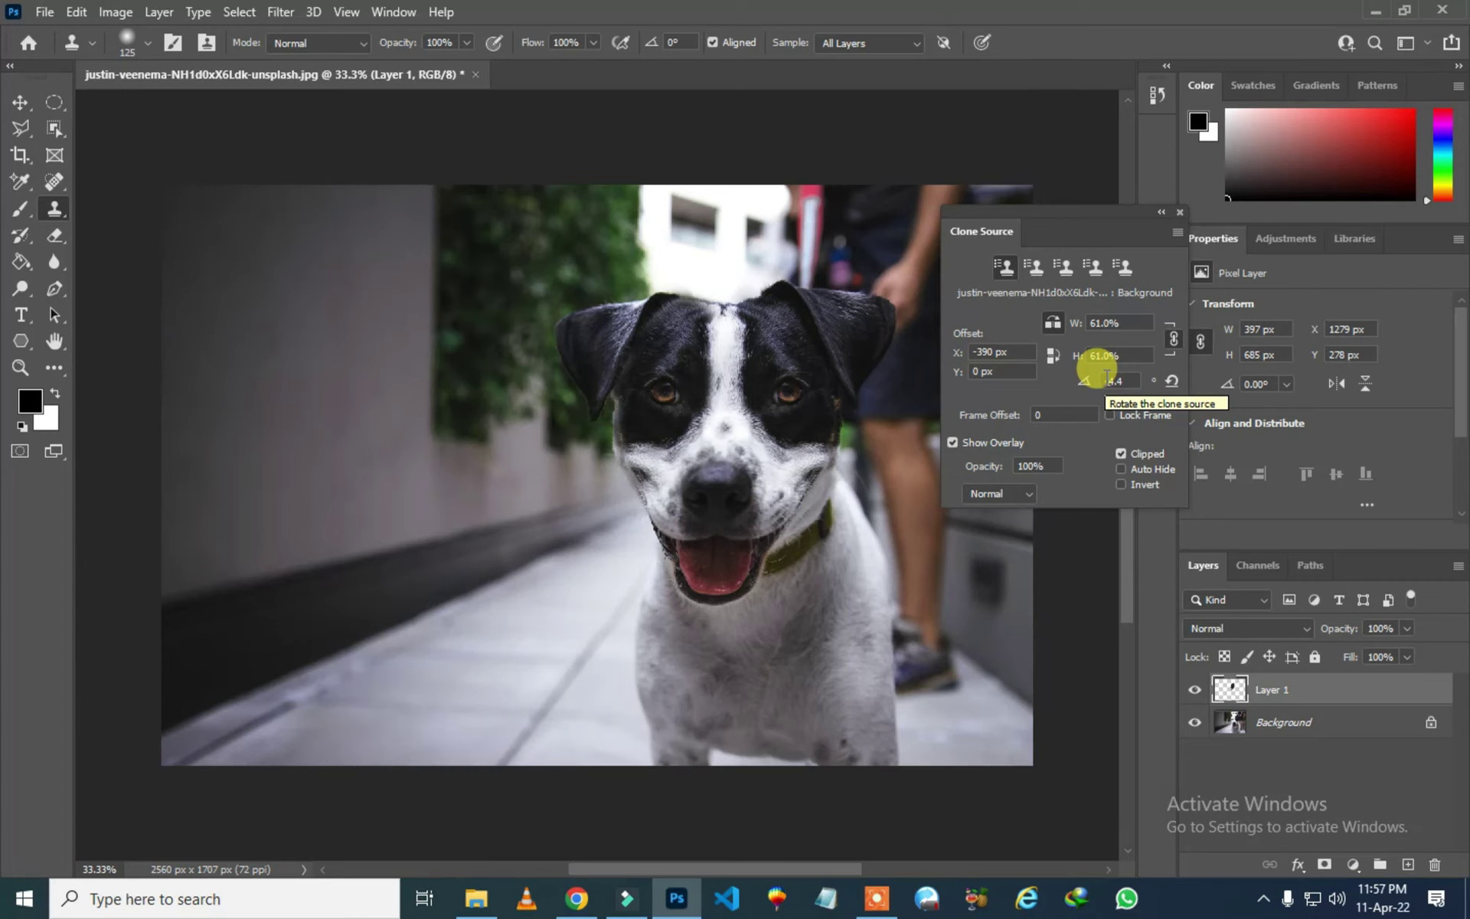
- Move the Clone Source settings clear of the photo and enlarge the Clone Stamp brush to 1700
left_click_drag(1068, 206, 1256, 211)
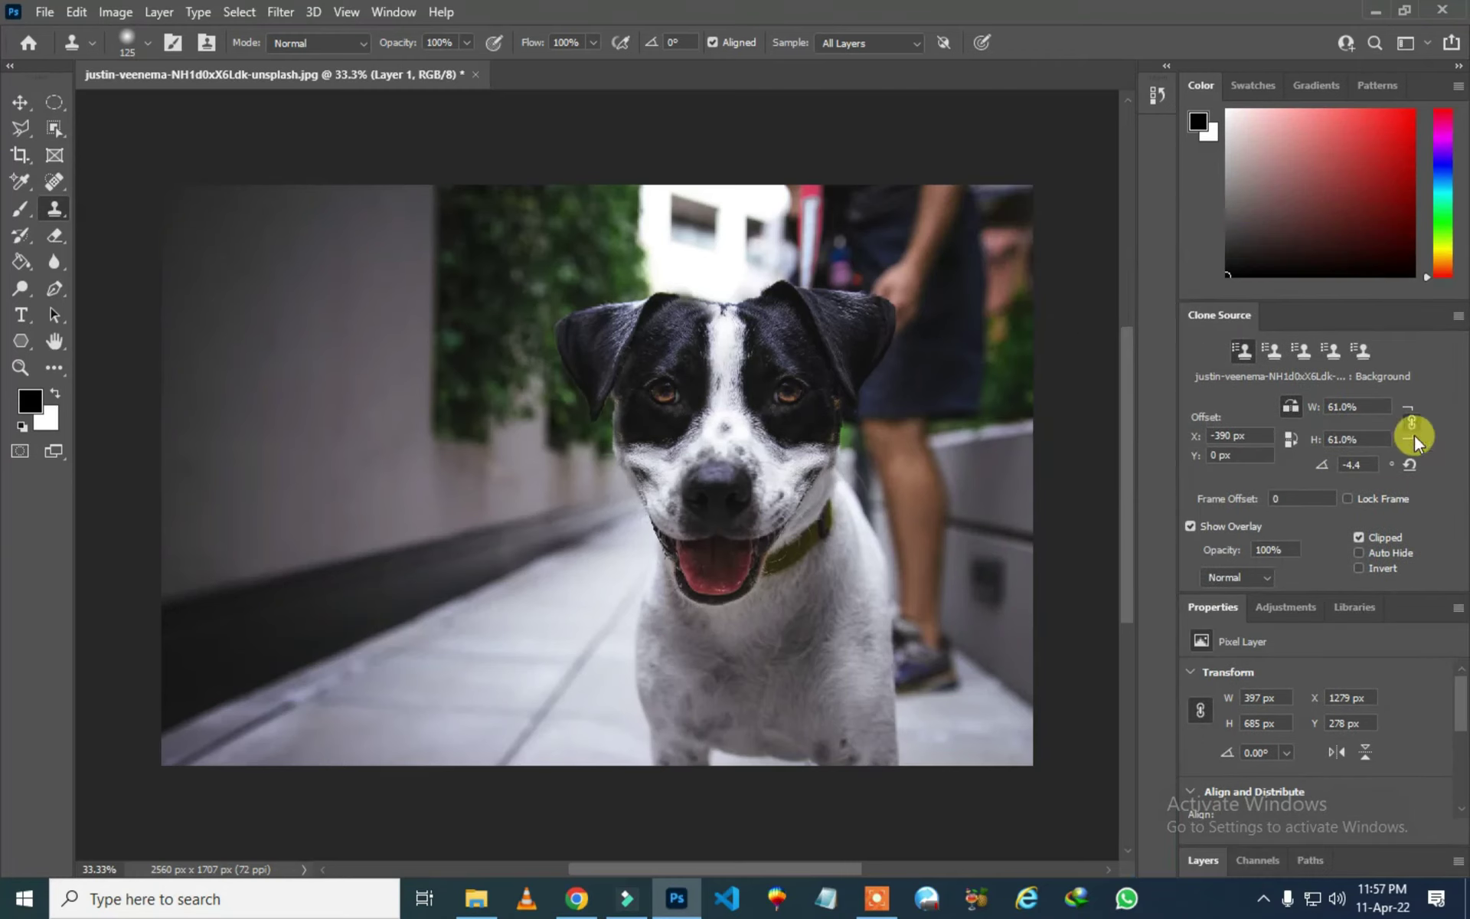
left_click_drag(1339, 316, 1226, 277)
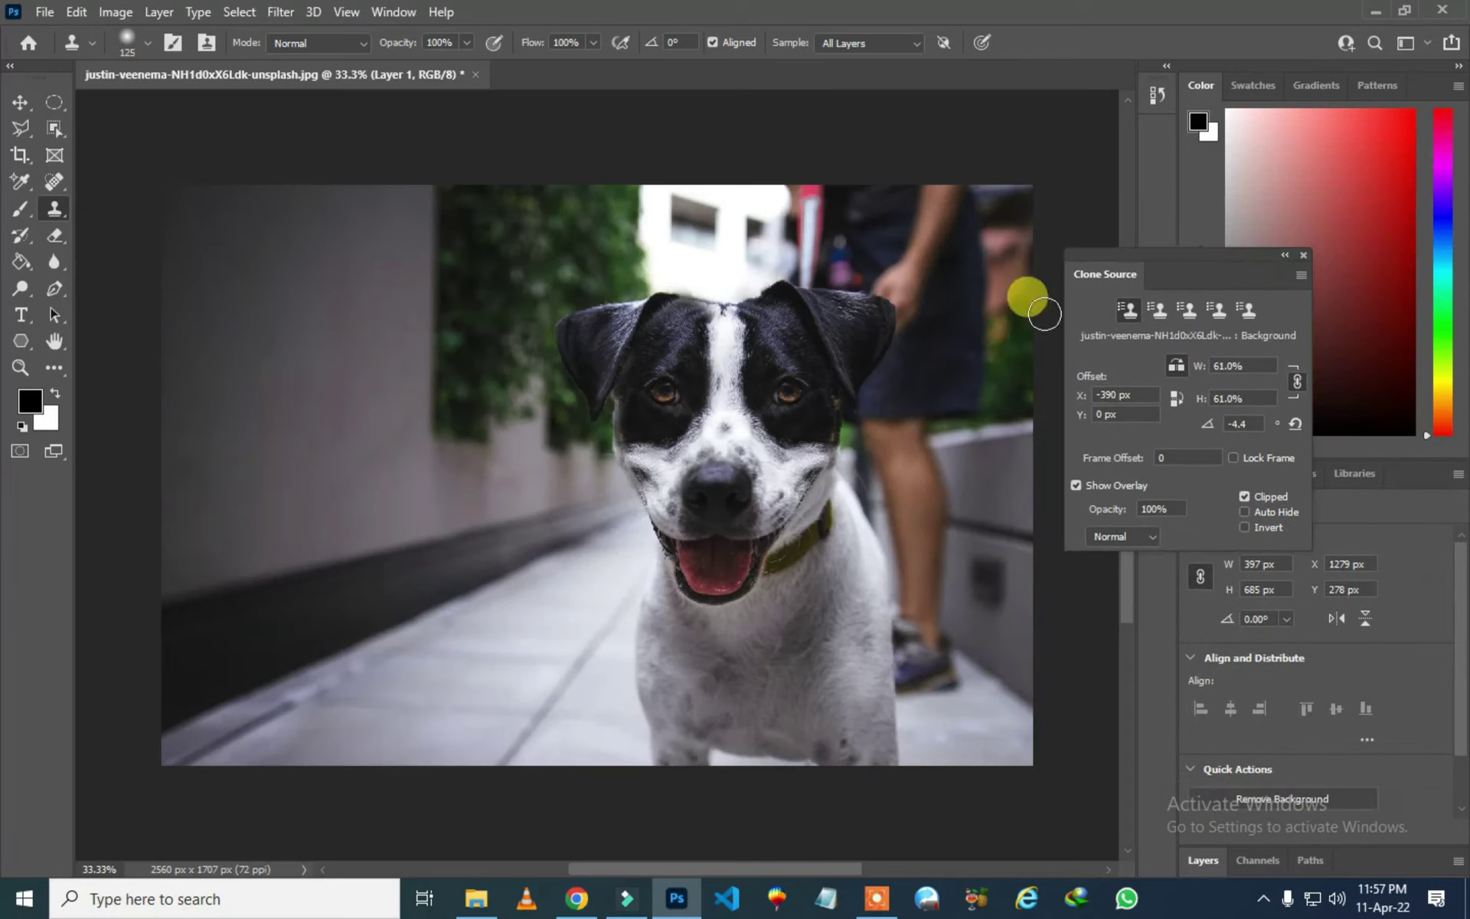
left_click(713, 457)
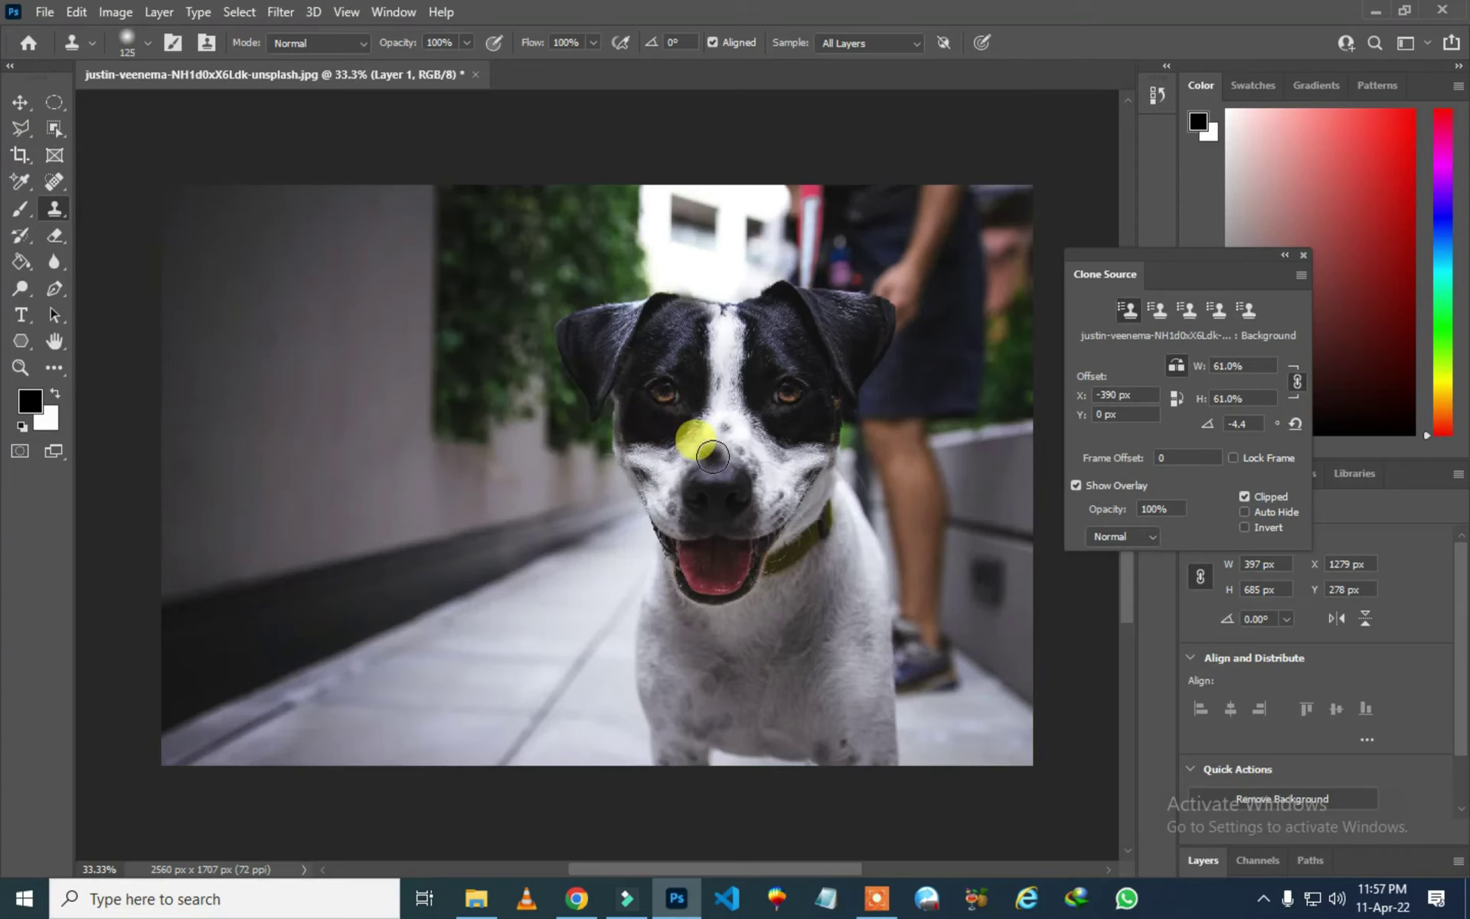
key("bracketright")
key("bracketright")
key("bracketright")
key("bracketright")
key("bracketright")
key("bracketright")
key("bracketright")
key("bracketright")
key("bracketright")
key("bracketright")
key("bracketright")
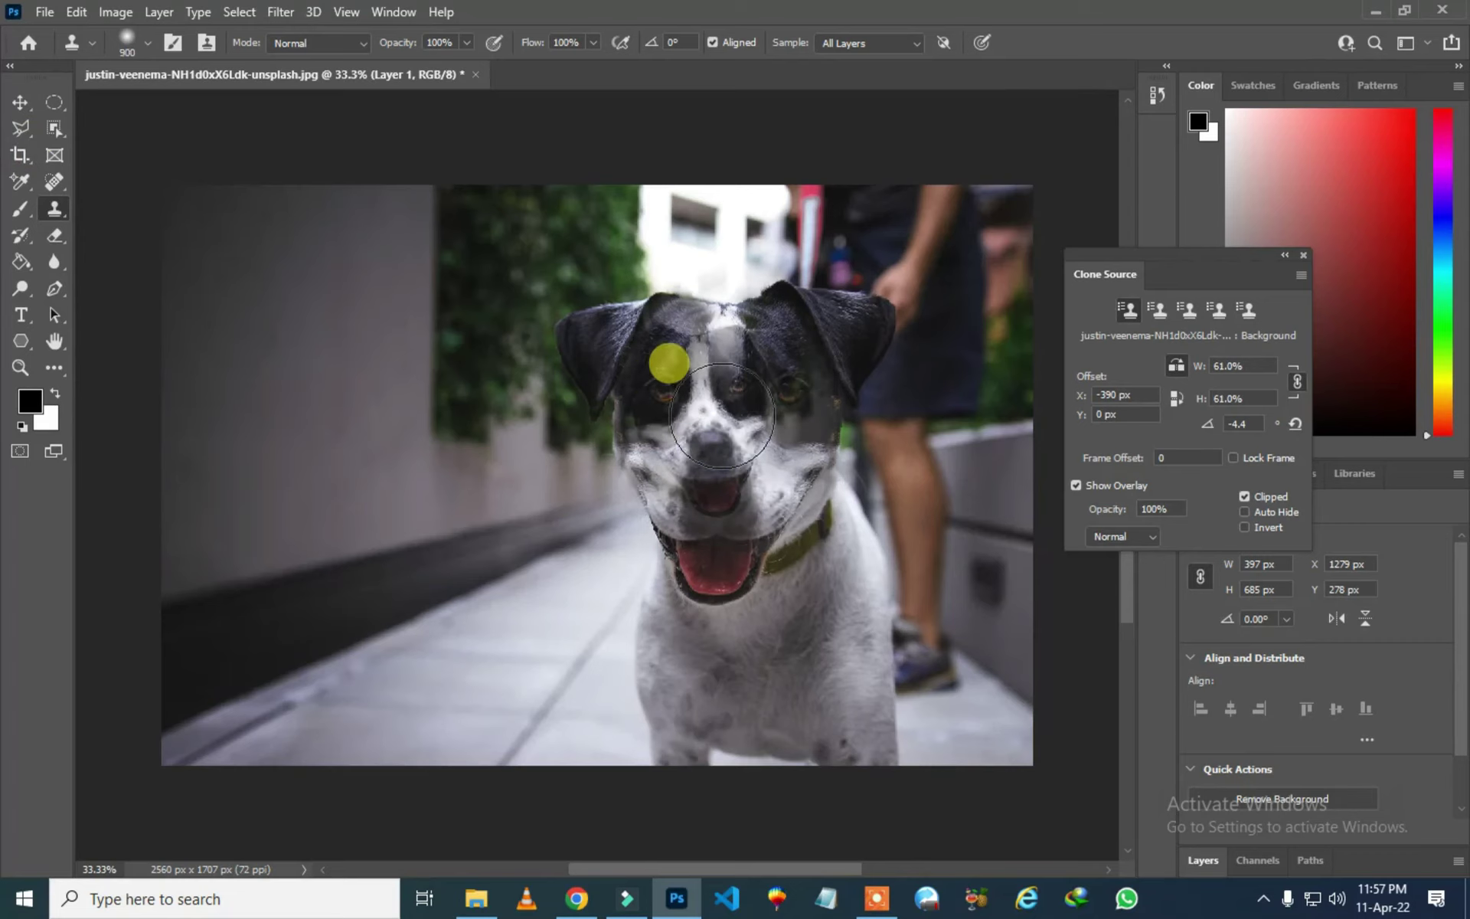
key("bracketright")
key("bracketright")
key("bracketright")
key("bracketright")
key("bracketright")
key("bracketright")
key("bracketright")
key("bracketright")
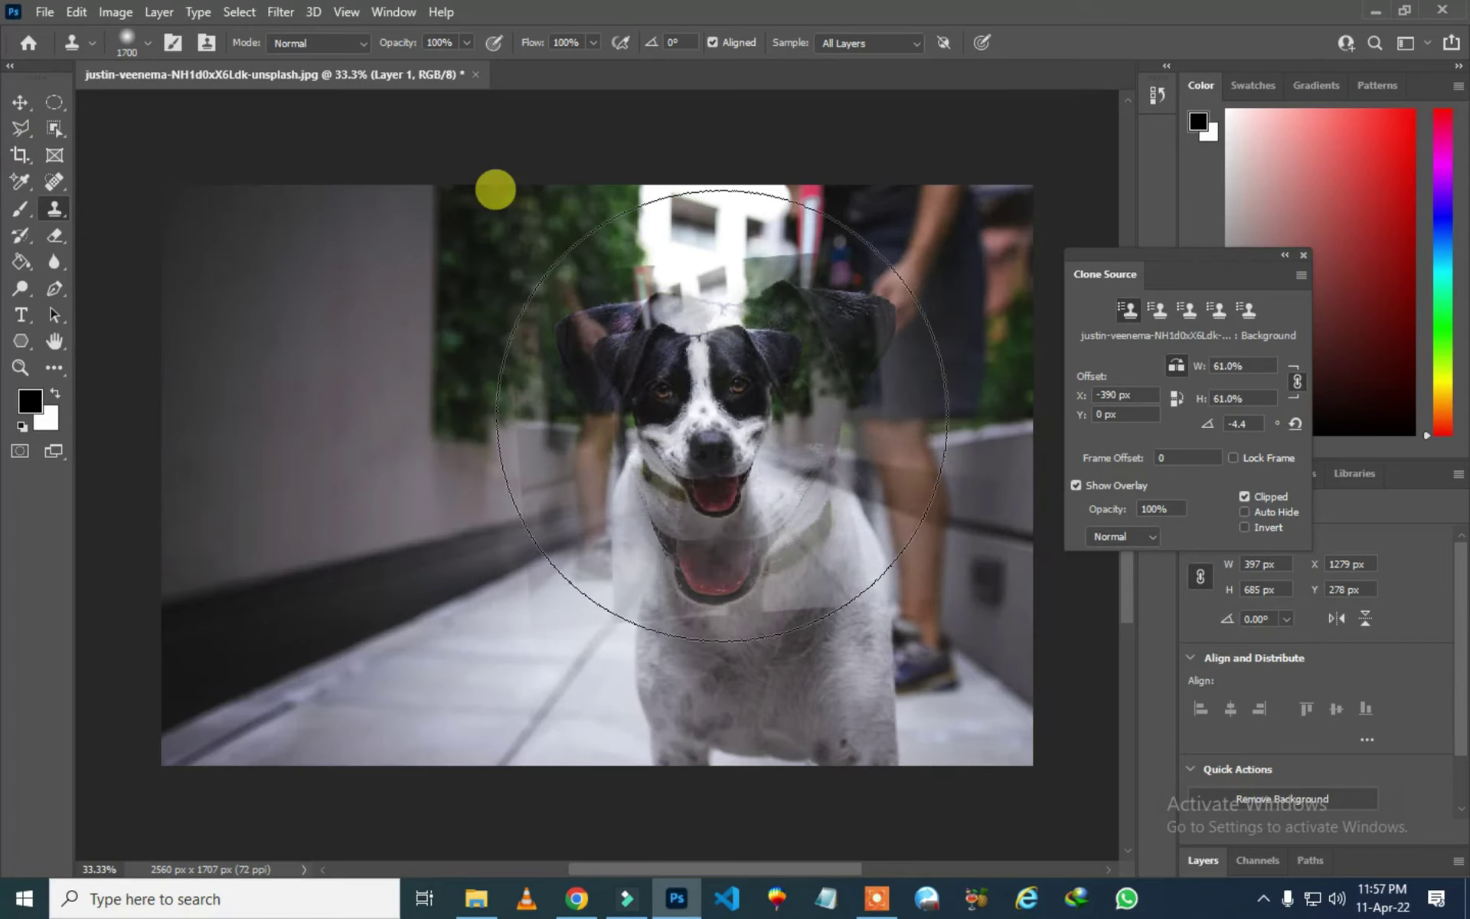
- Clone the reduced, mirrored and tilted dog scene over the original dog on Layer 1, undoing a misplaced stroke on the way
mouse_move(723, 414)
left_mouse_down()
mouse_move(696, 668)
mouse_move(696, 513)
mouse_move(486, 494)
left_mouse_up()
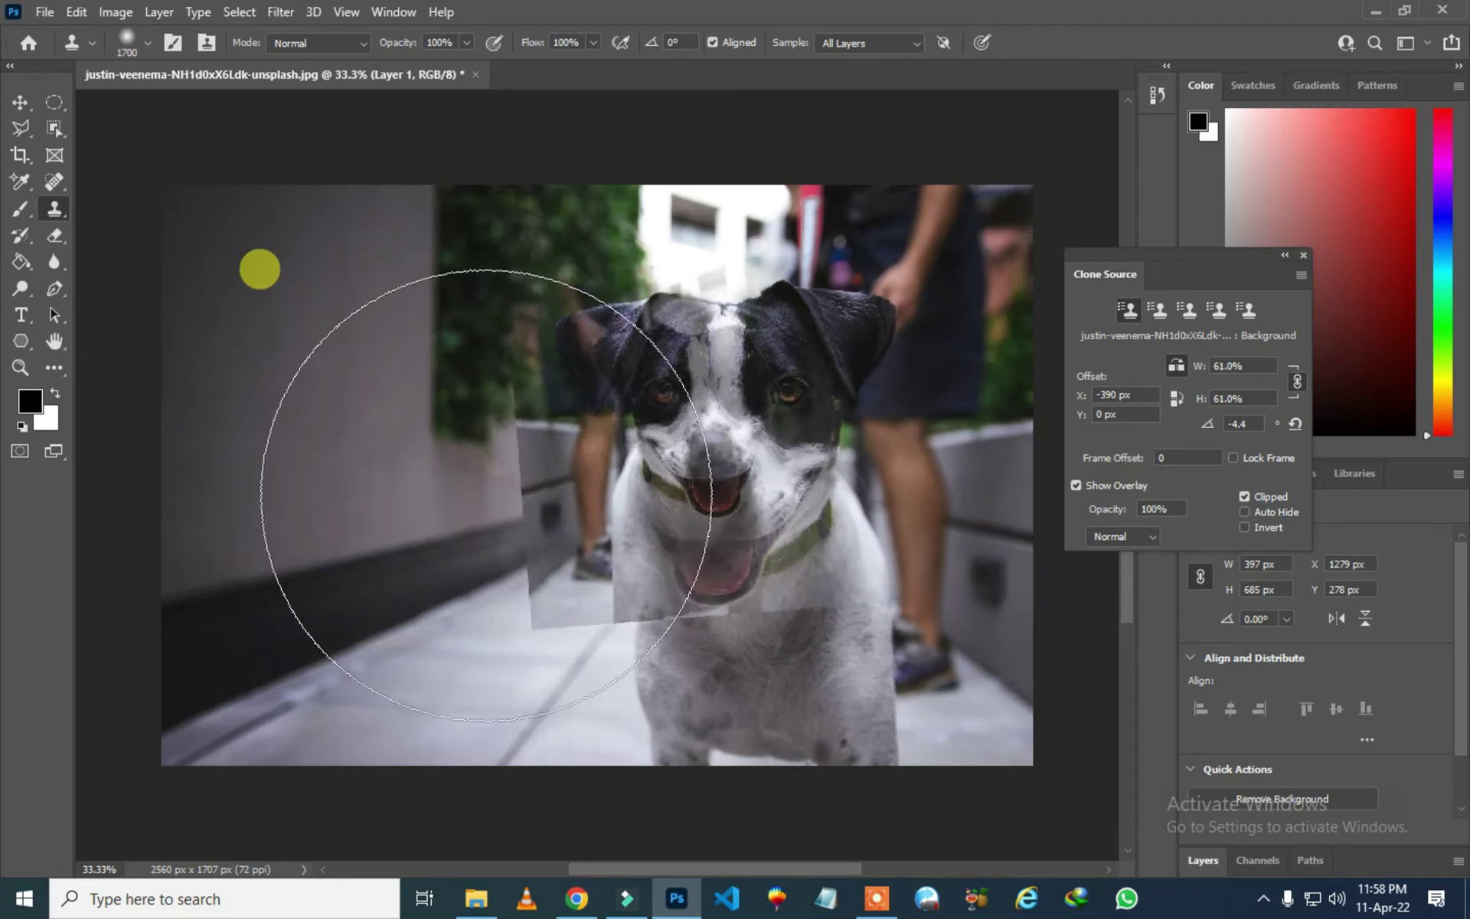
key("ctrl+z")
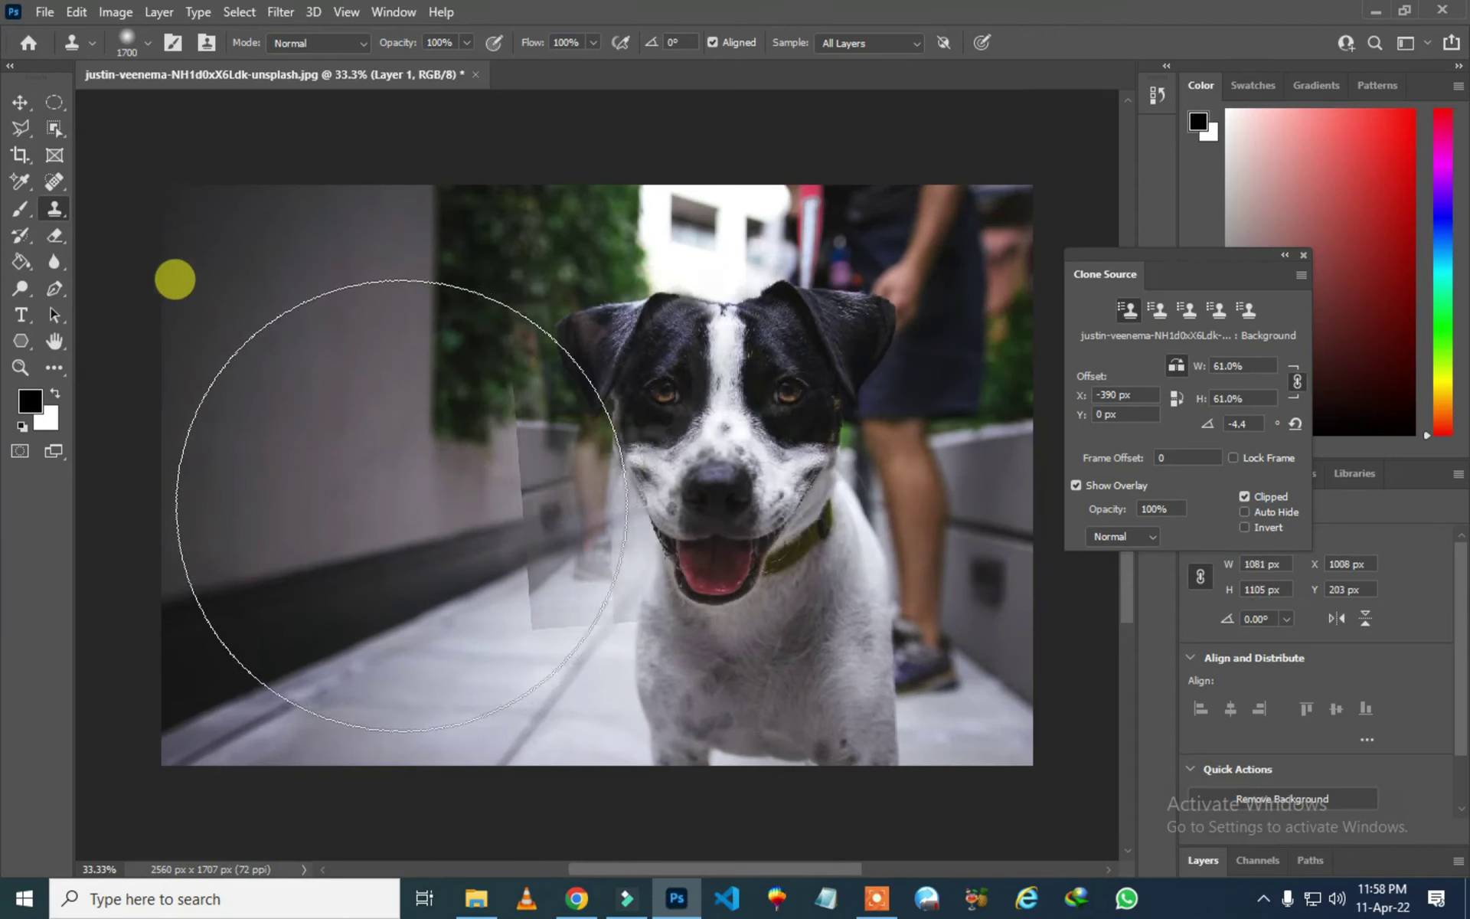
mouse_move(607, 349)
left_mouse_down()
mouse_move(691, 484)
mouse_move(825, 496)
mouse_move(794, 564)
left_mouse_up()
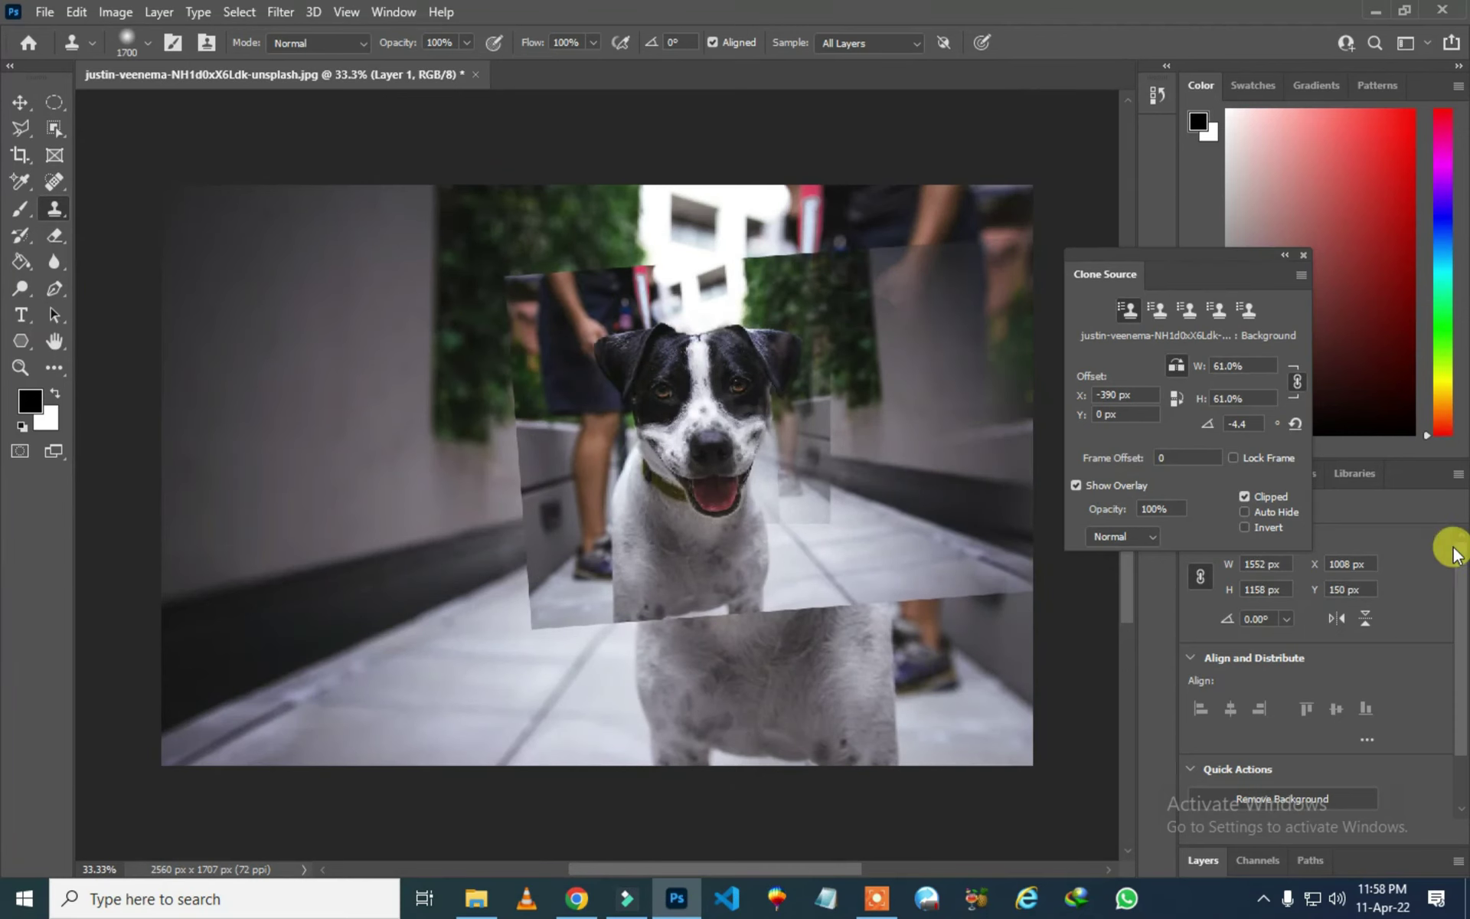
- Move Layer 1's cloned scene with the Move tool to the photo's upper-left area, beside the original dog
left_click(20, 101)
mouse_move(835, 498)
left_mouse_down()
mouse_move(556, 554)
mouse_move(574, 679)
mouse_move(533, 630)
mouse_move(523, 566)
mouse_move(488, 545)
mouse_move(554, 608)
mouse_move(559, 519)
left_mouse_up()
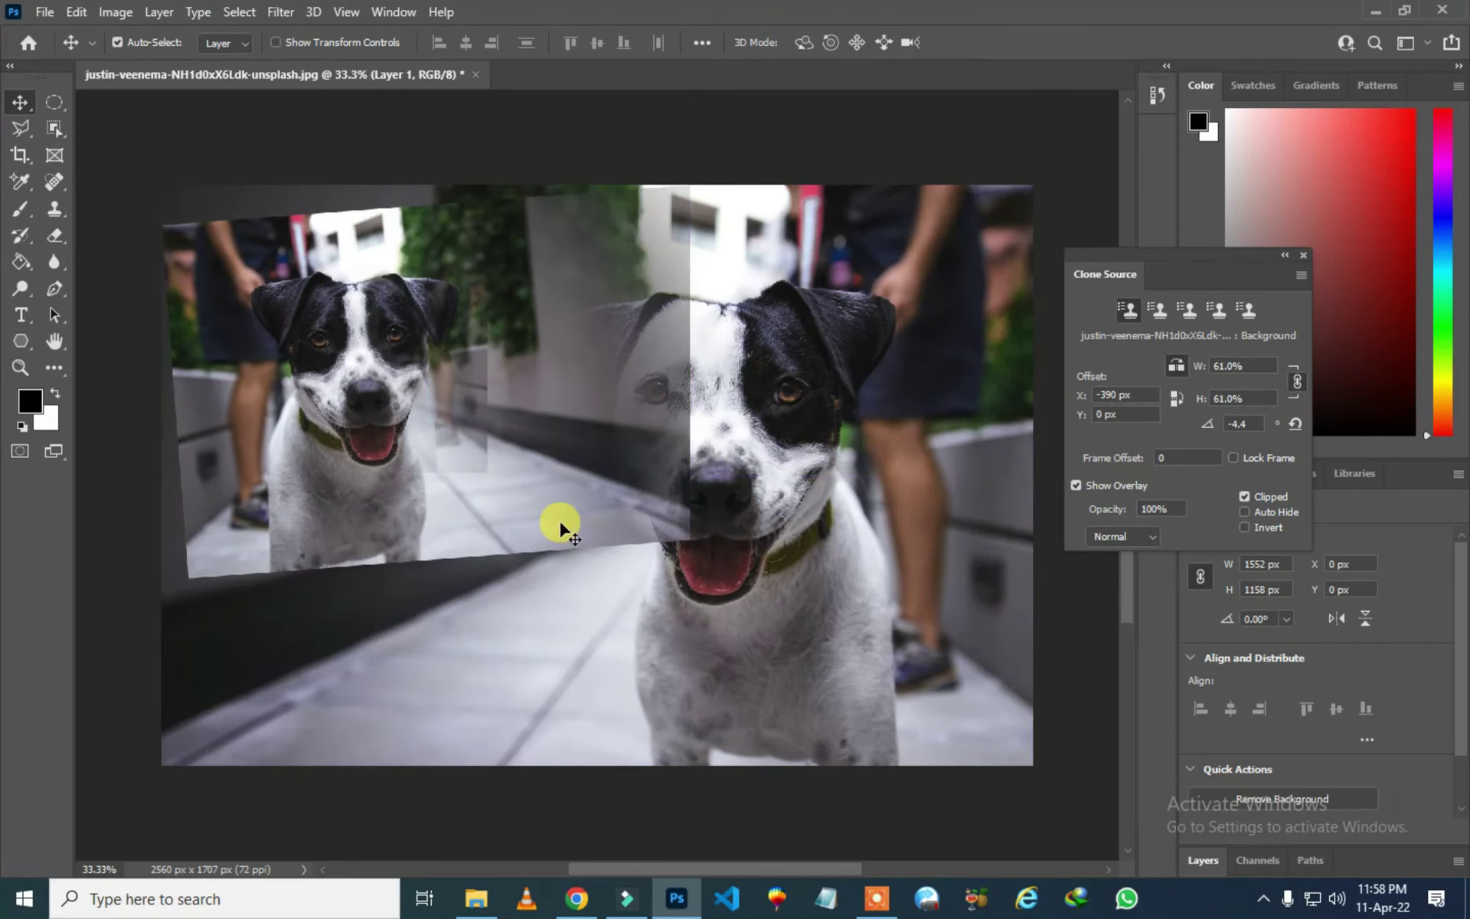